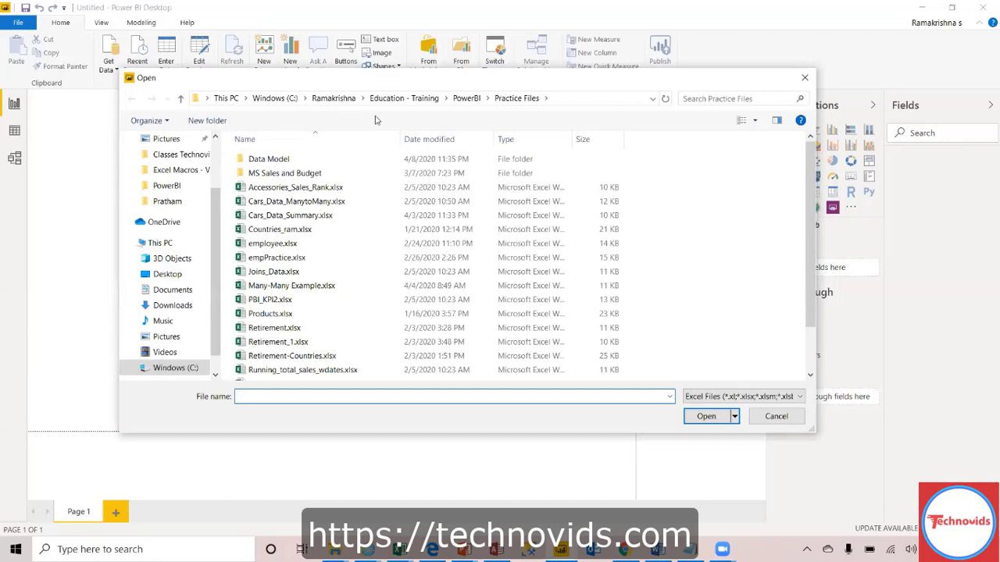
Browse to the PowerBI folder and select the Sales Sample Data.xlsx workbook as the Excel source
click(467, 98)
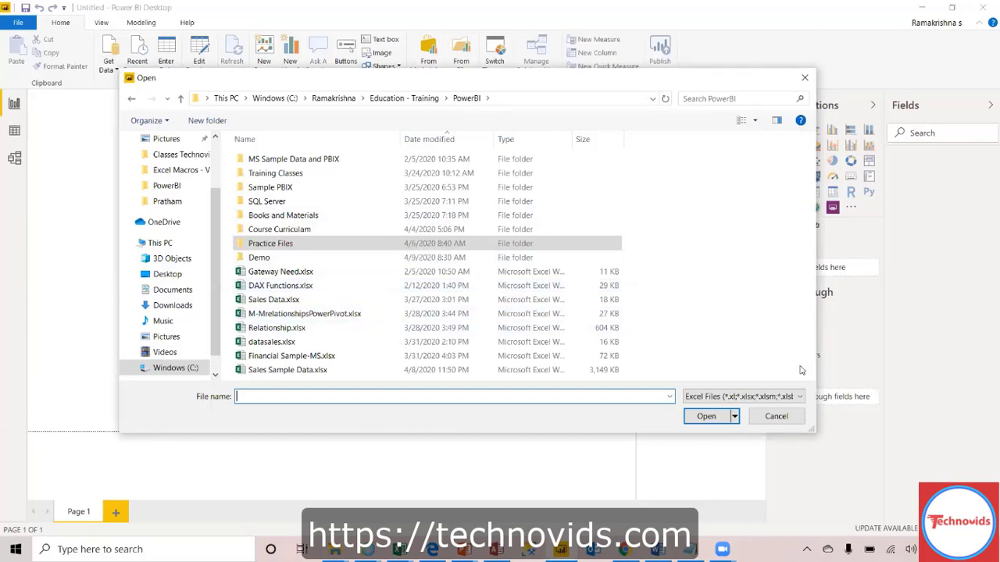
click(290, 371)
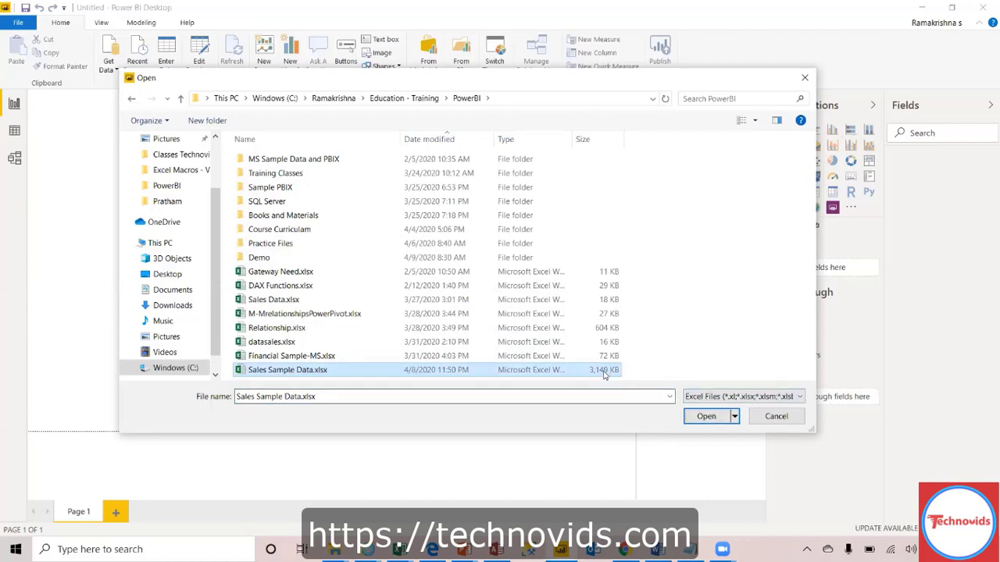
Switch to File Explorer and open the PowerBI folder inside Education - Training
click(400, 549)
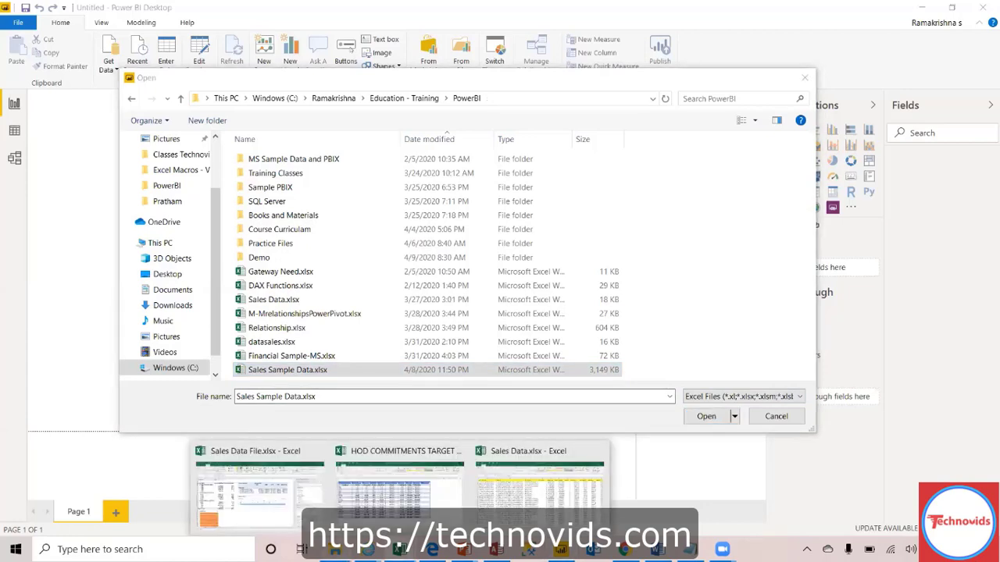
mouse_move(336, 549)
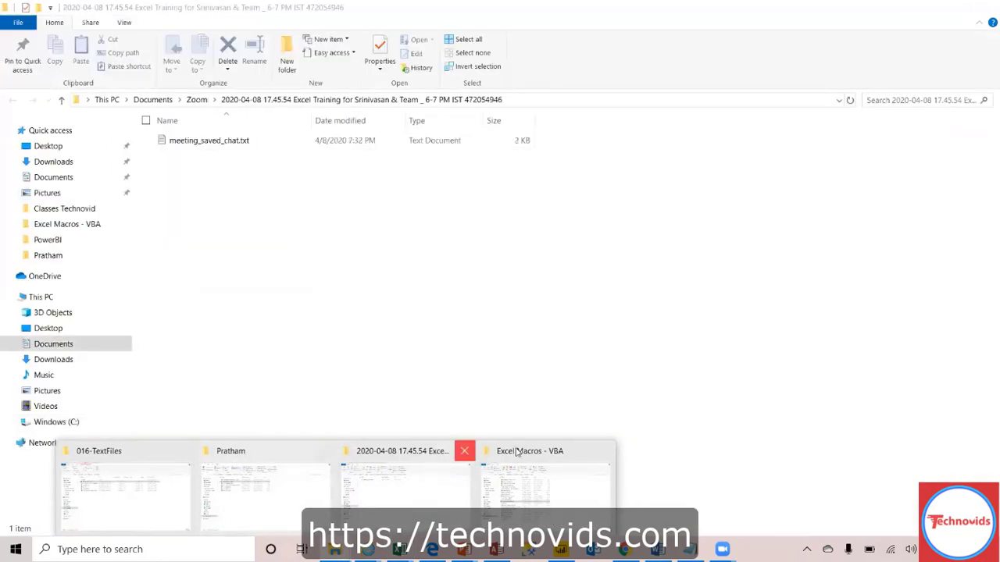
click(516, 452)
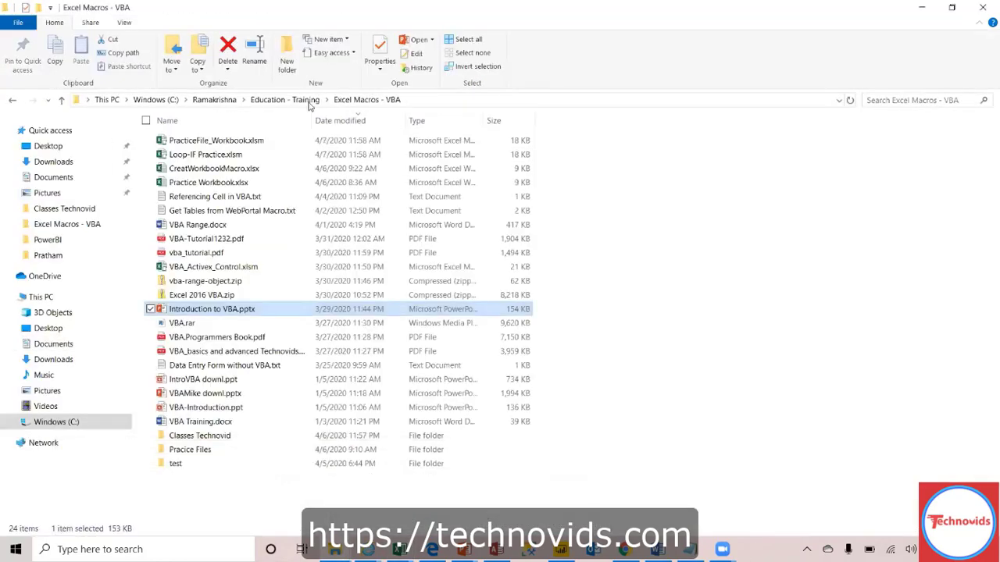
click(307, 102)
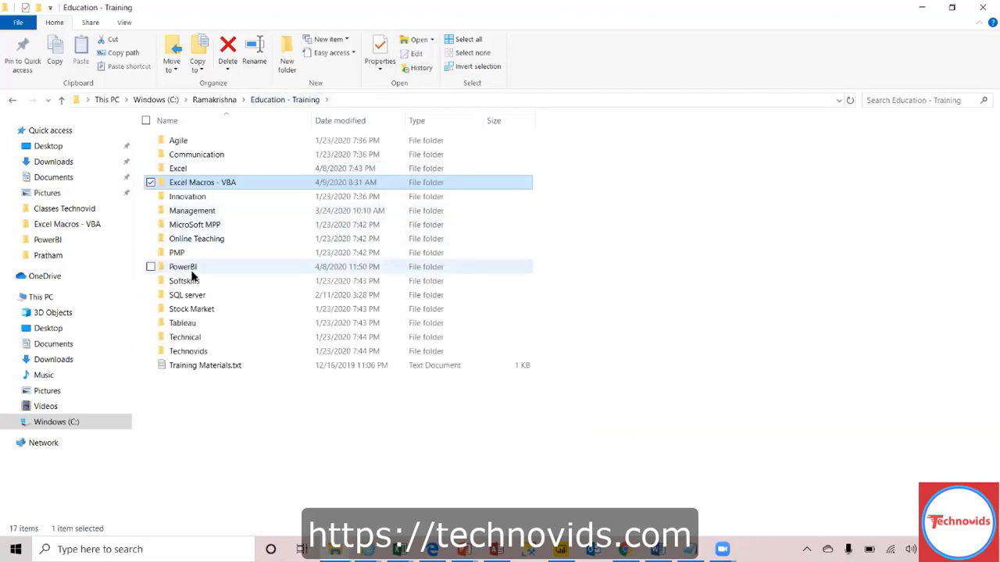
click(191, 269)
double_click(192, 270)
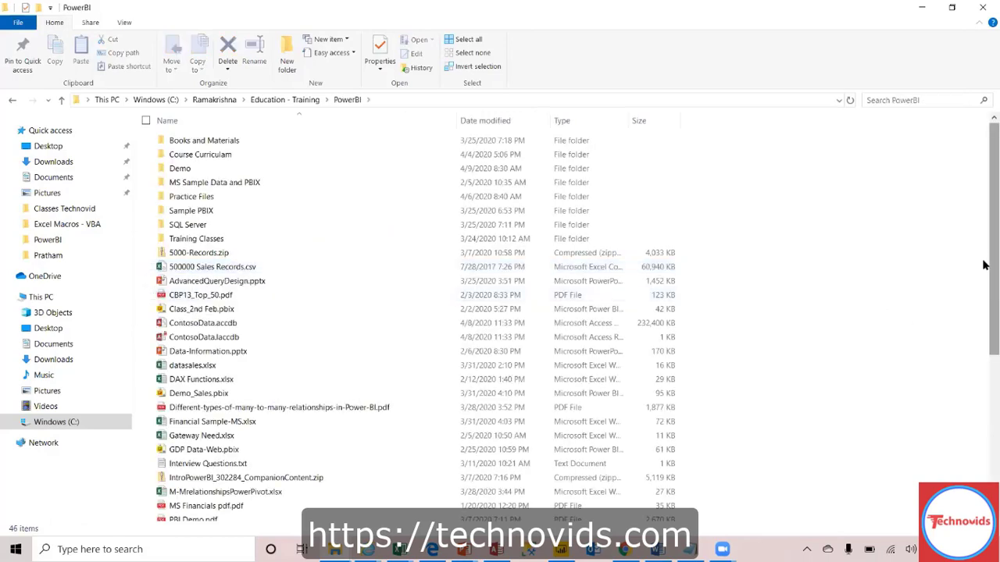
Sort the PowerBI folder by date modified and open Sales Sample Data.xlsx in Excel
drag(983, 266, 978, 141)
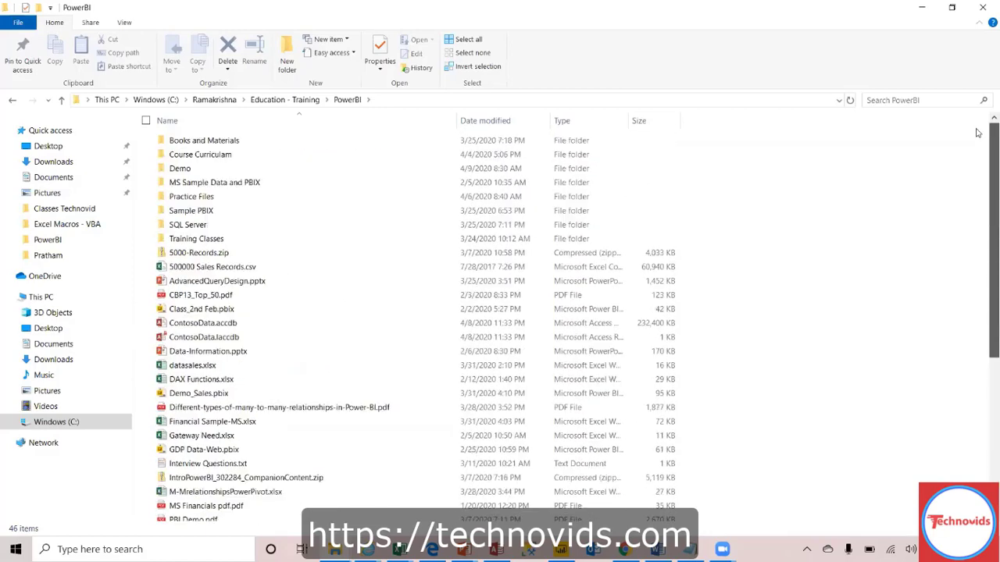
click(499, 119)
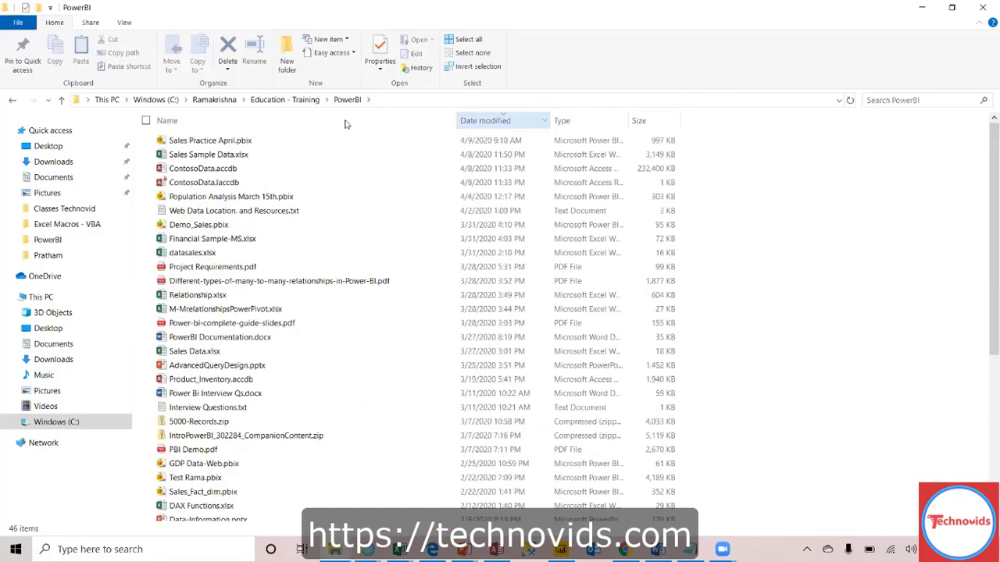
click(189, 157)
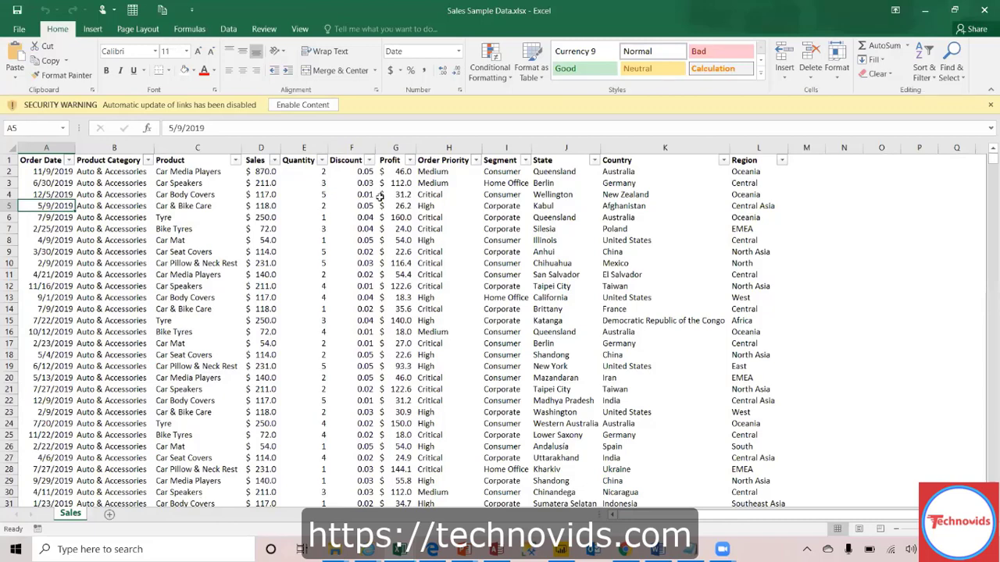
Examine how far the sales records extend and go through the columns from Order Date to State
key(ctrl+Down)
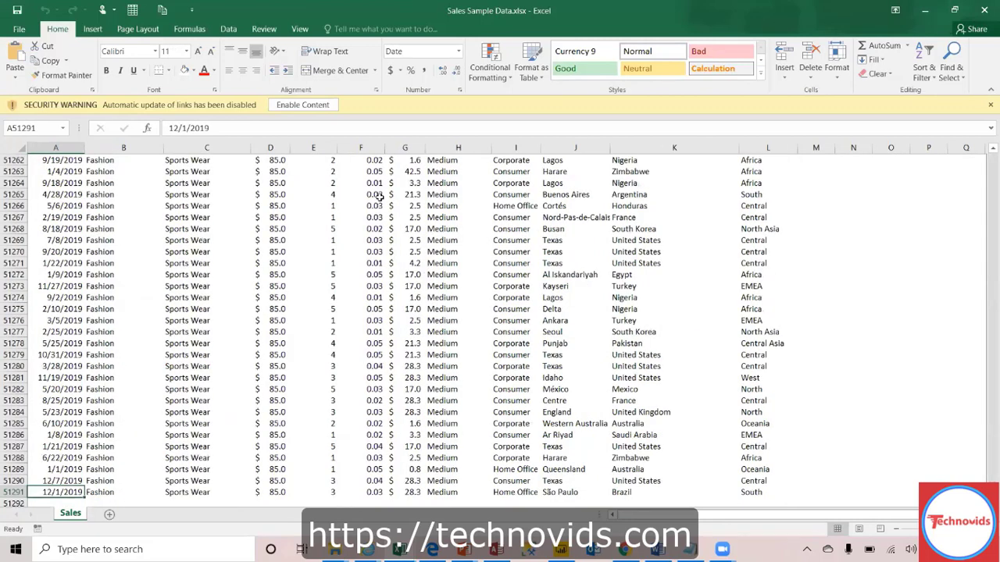
key(ctrl+Up)
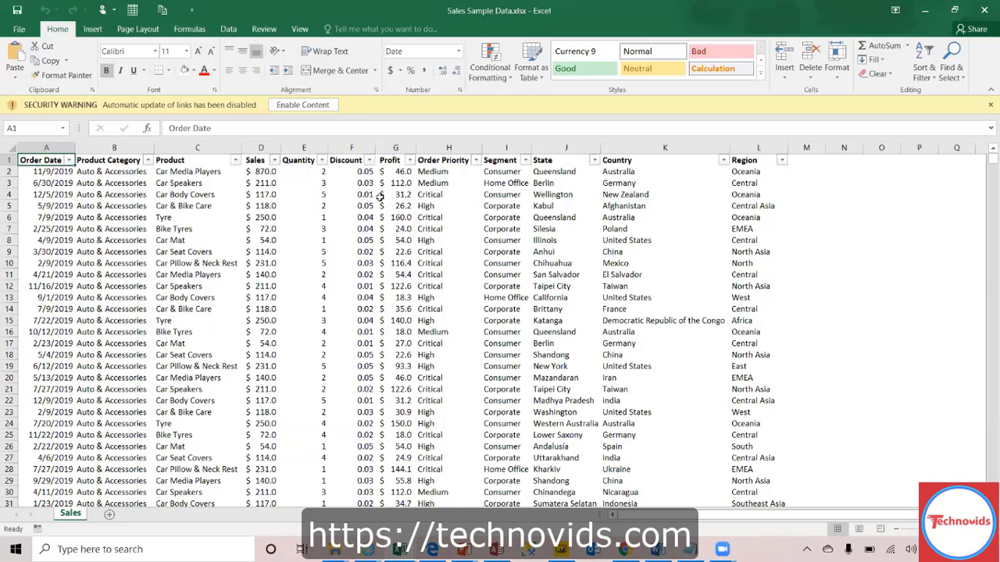
key(Right)
key(Right)
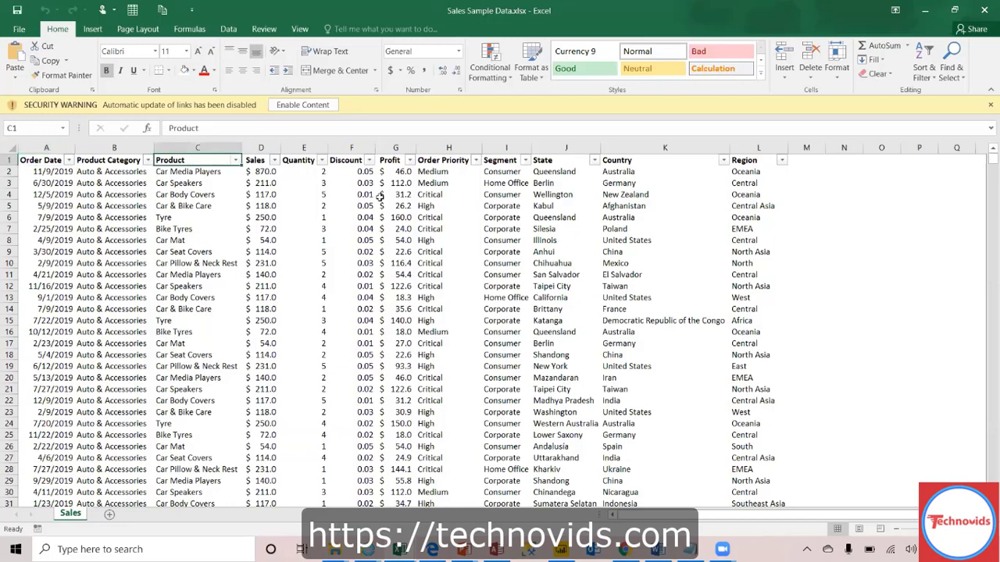
key(Left)
key(Down)
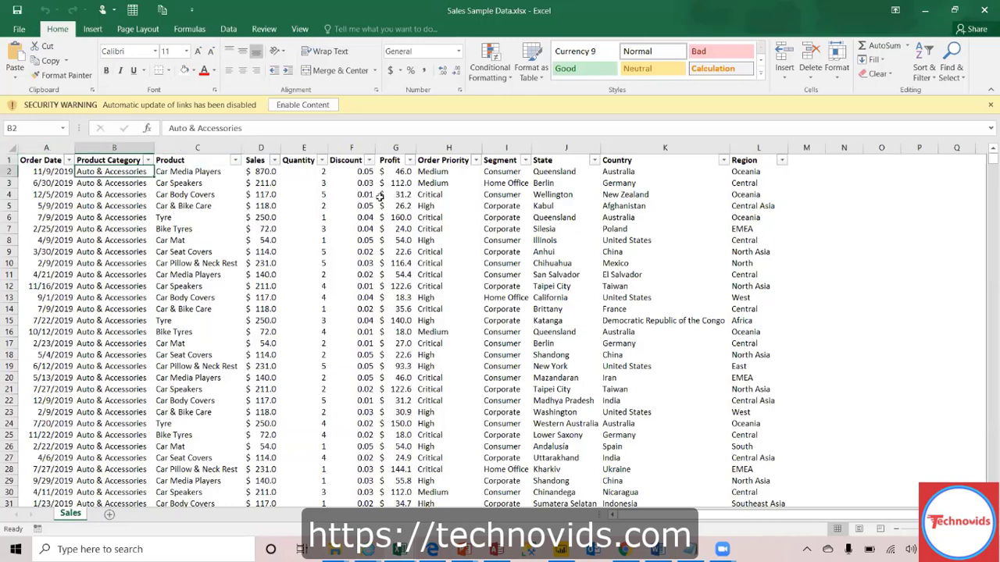
key(Right)
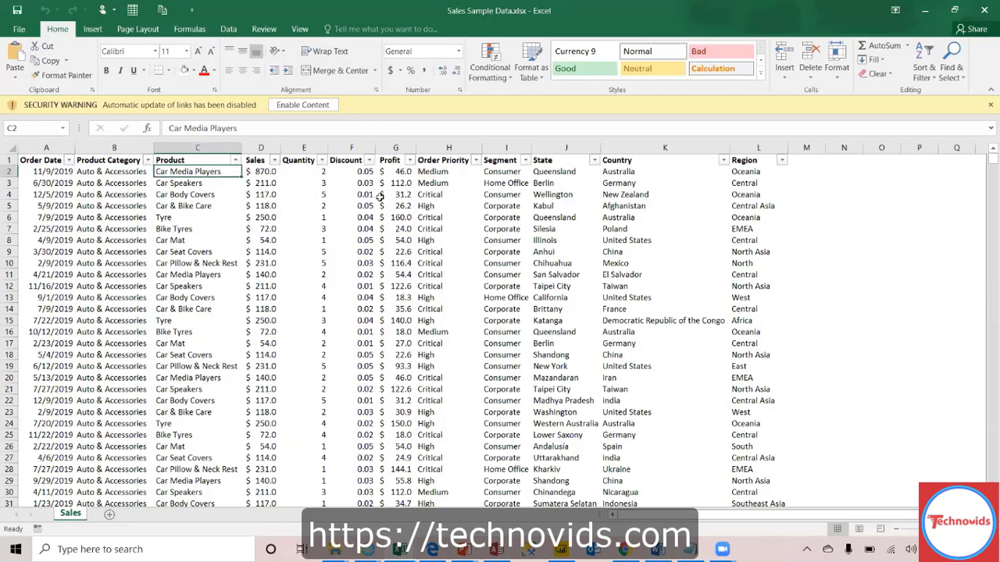
key(Right)
key(Right)
key(Right)
key(Right)
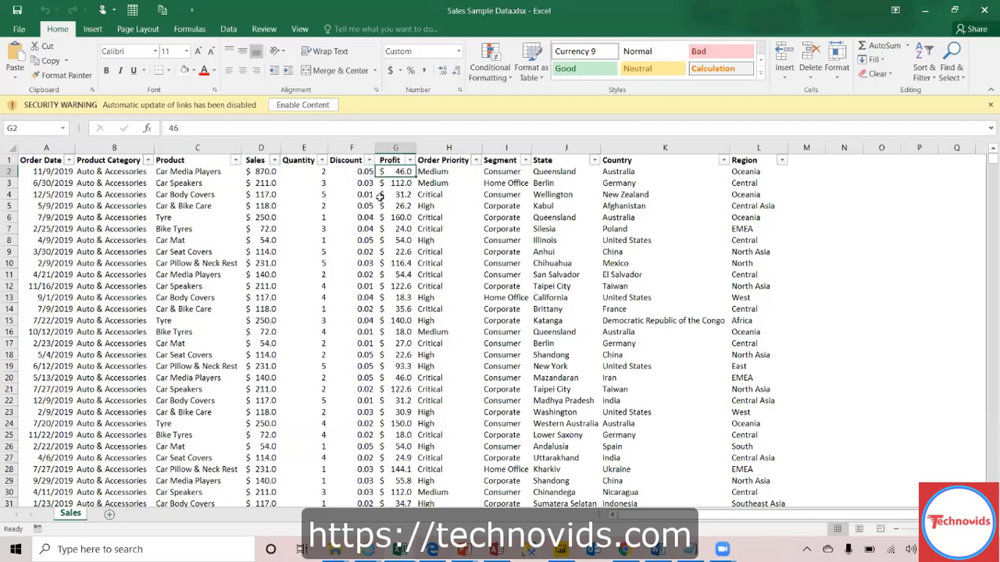
key(Right)
key(Right)
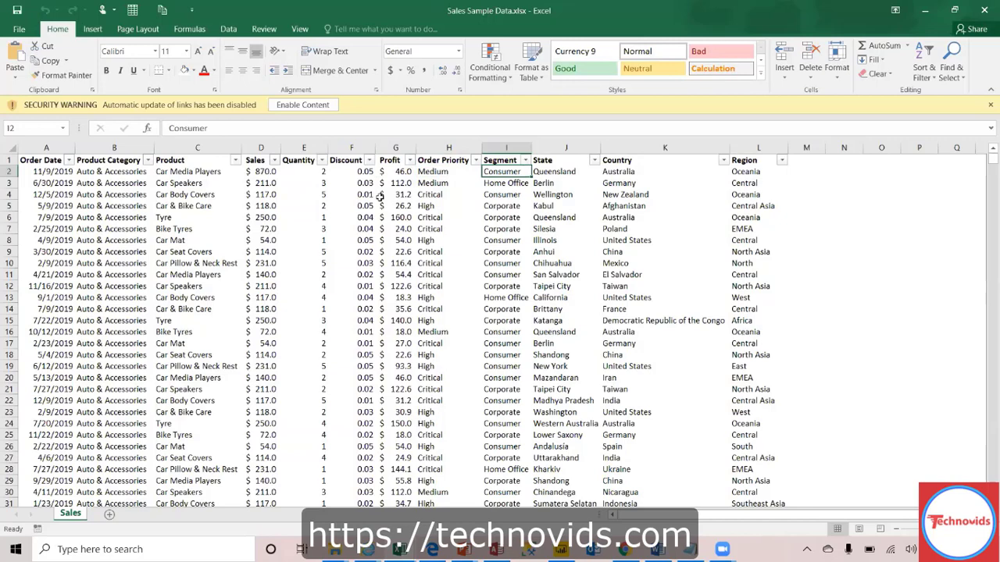
key(Right)
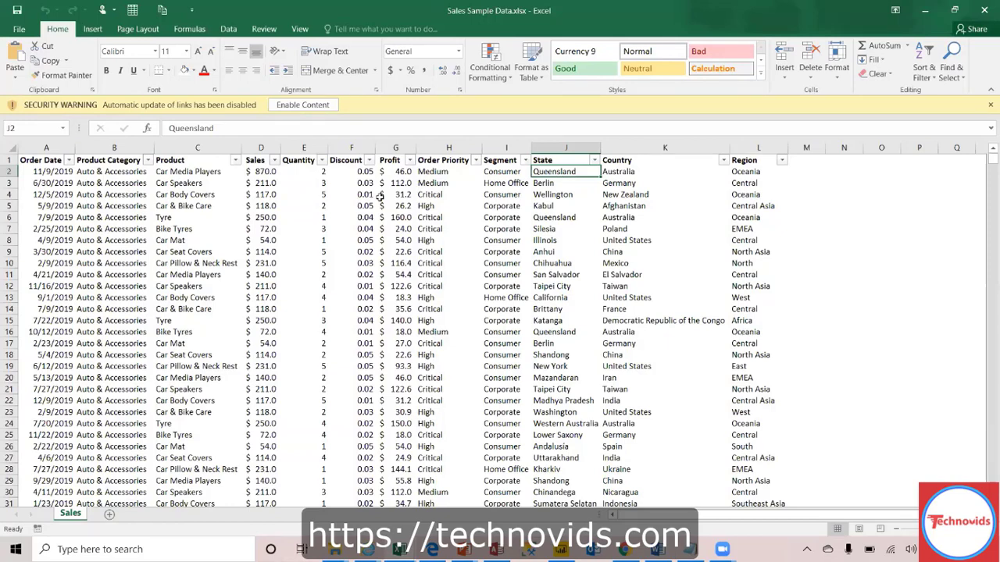
Check the State column down to its last record, and return to the Order Date header
key(ctrl+Down)
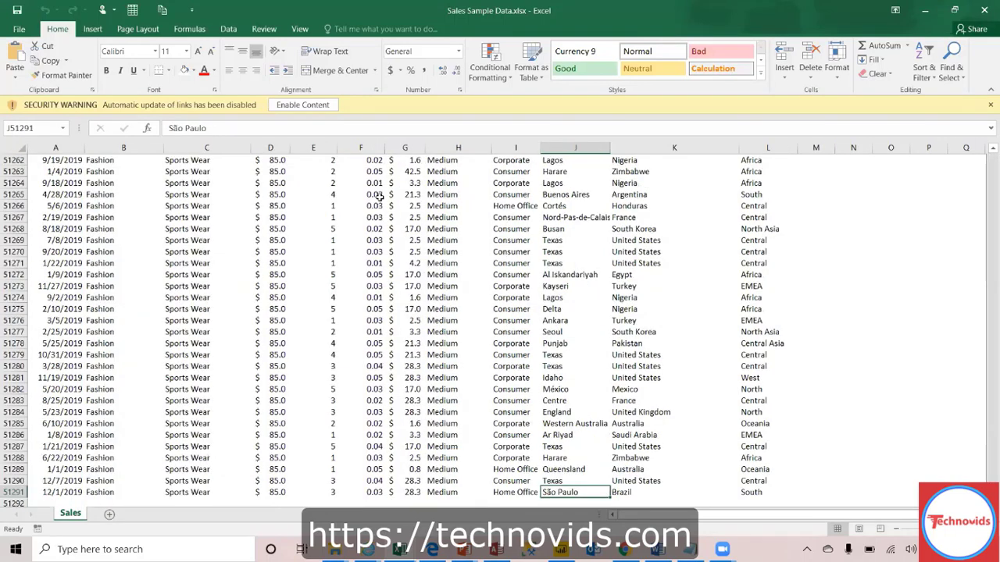
key(ctrl+Up)
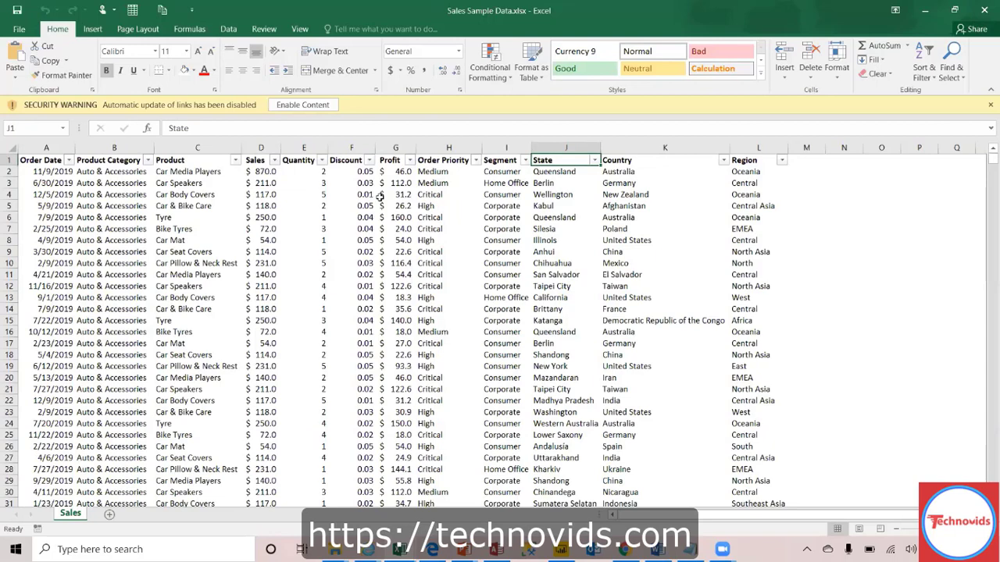
key(Left)
key(Left)
key(Left)
key(Left)
key(Left)
key(Left)
key(Left)
key(Left)
key(Left)
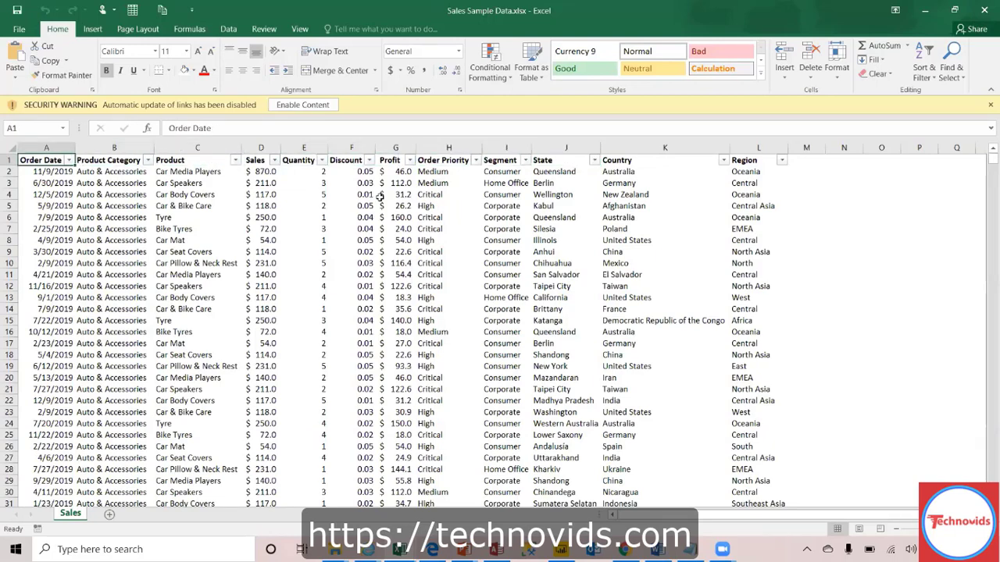
Enable the content of the Sales Sample Data workbook and close it
click(296, 109)
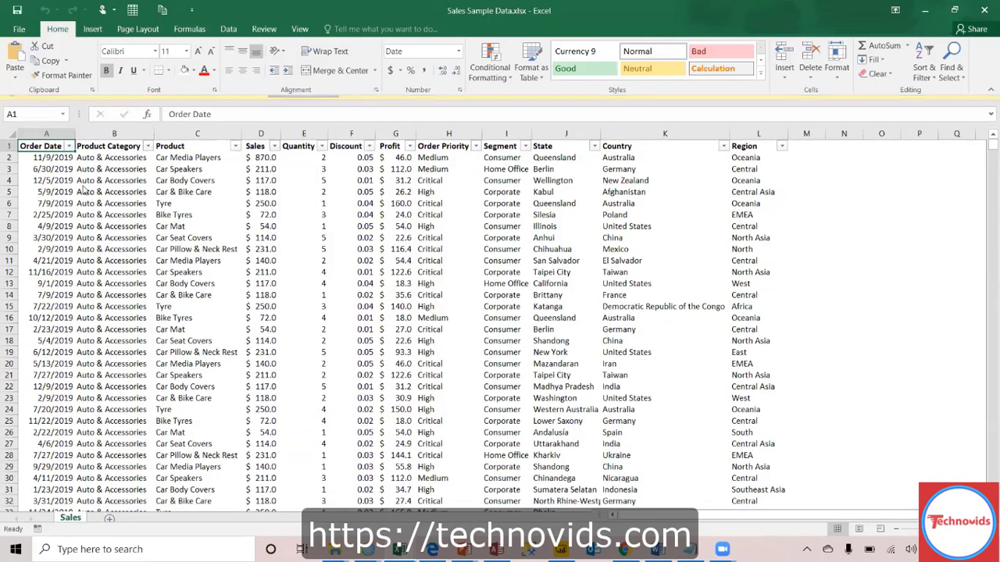
click(473, 314)
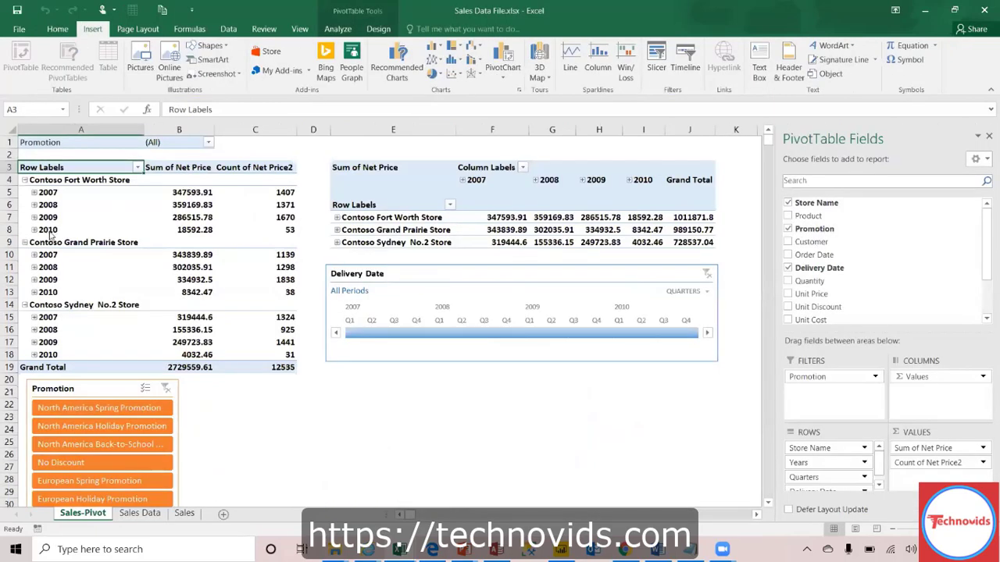
Switch back to Power BI Desktop and cancel the Excel file selection
key(alt+Tab)
key(alt+Tab)
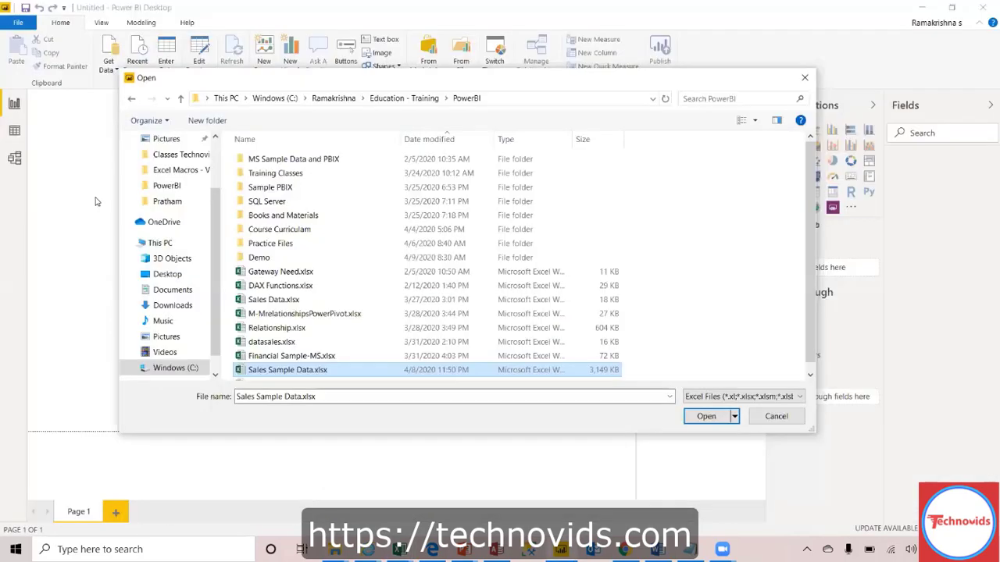
click(775, 421)
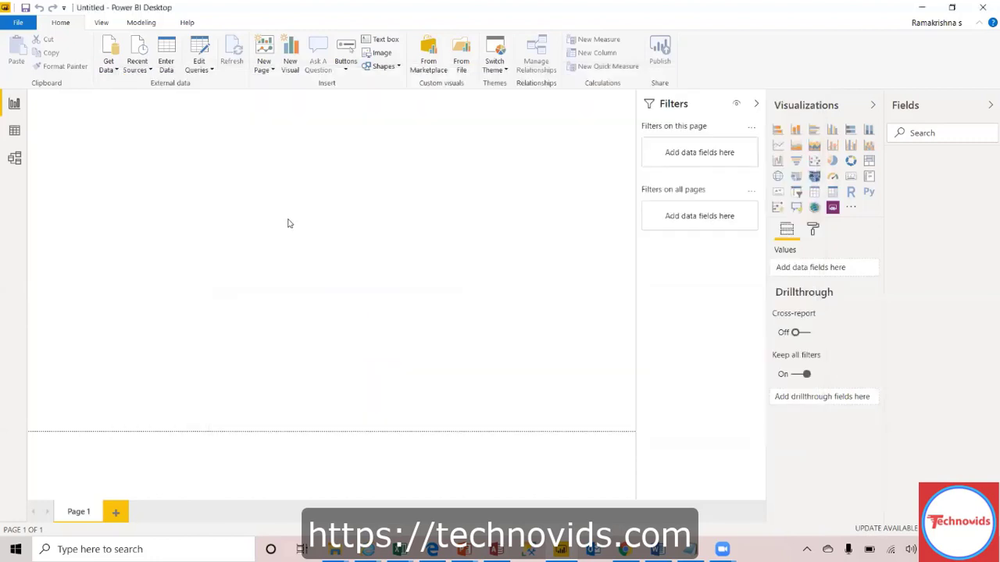
Open the complete list of data sources and review the File and Database connectors
click(116, 69)
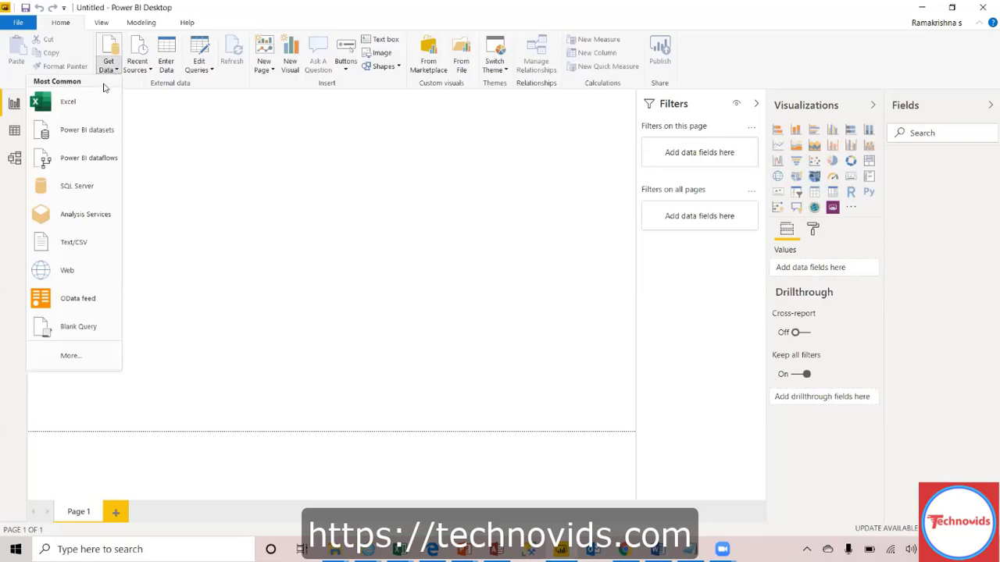
click(82, 357)
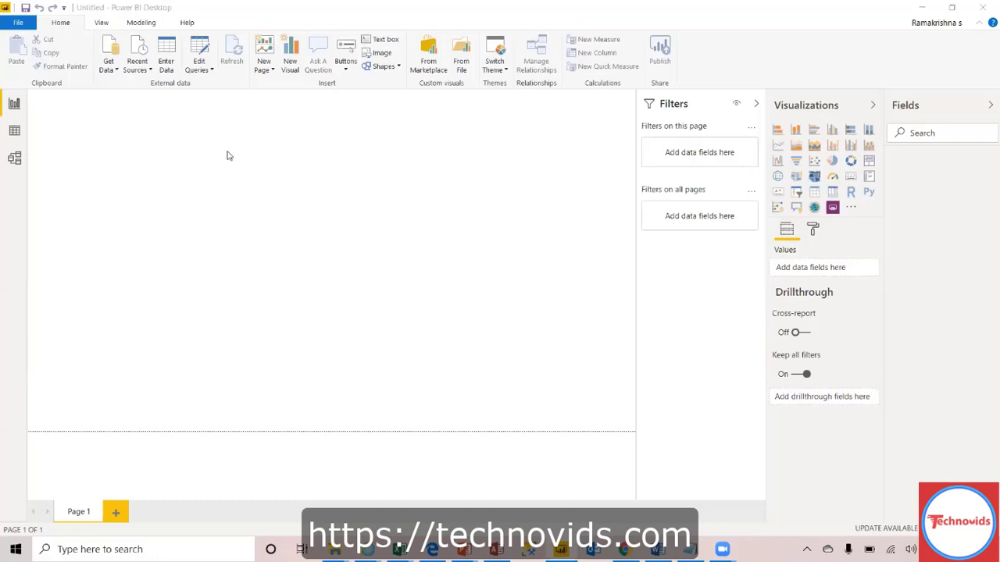
click(356, 151)
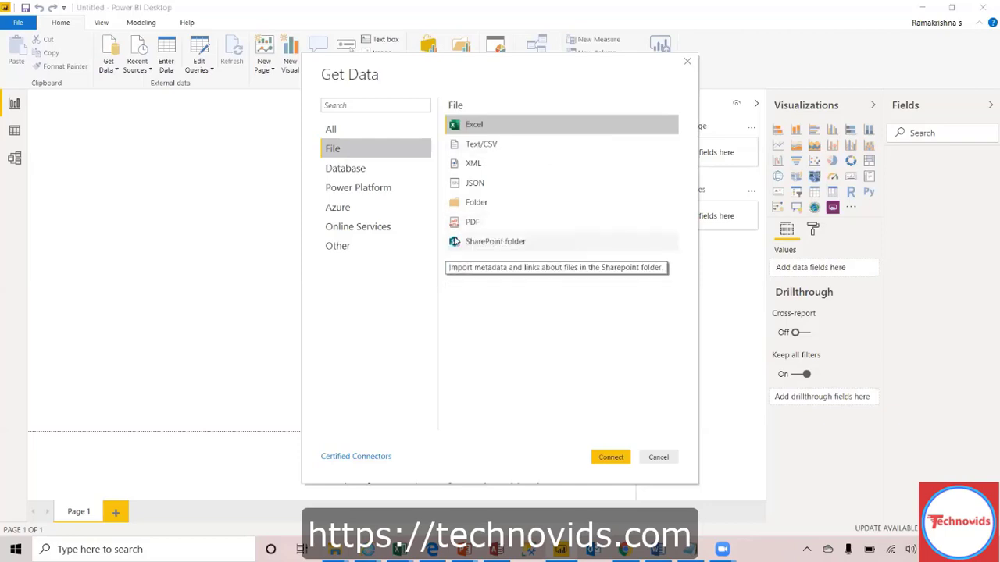
click(371, 175)
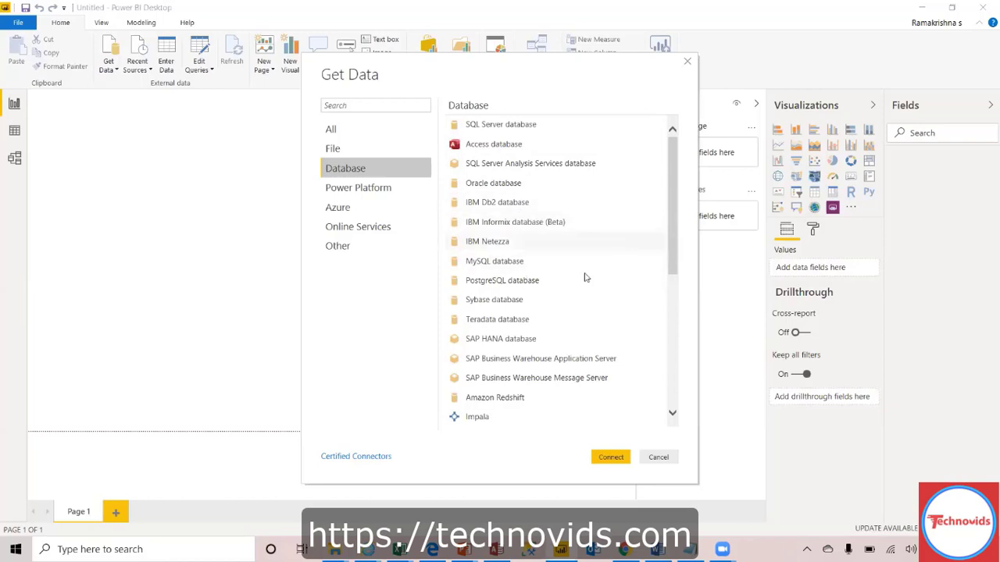
drag(674, 243, 681, 380)
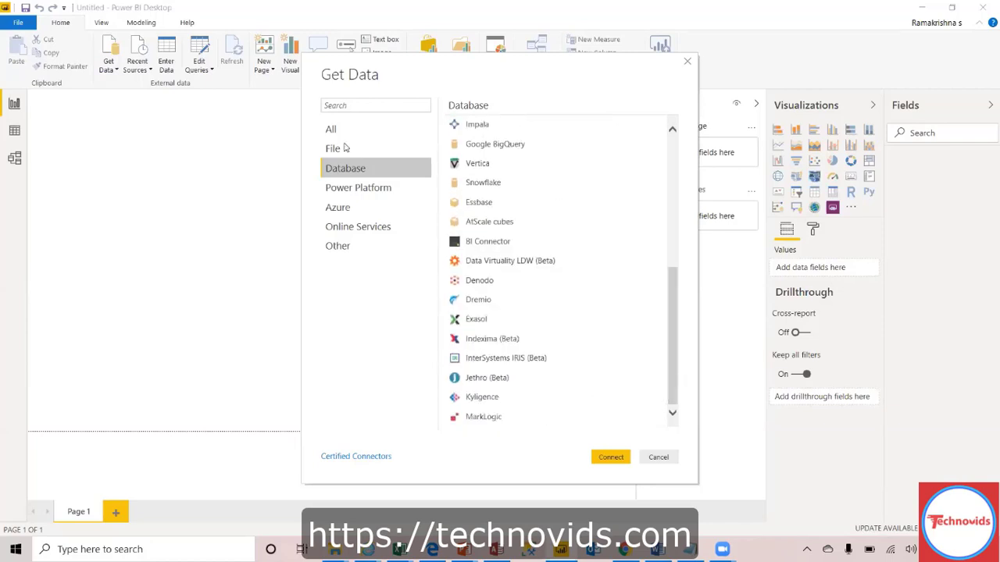
Review the connectors offered under Power Platform, Azure and Online Services
click(348, 197)
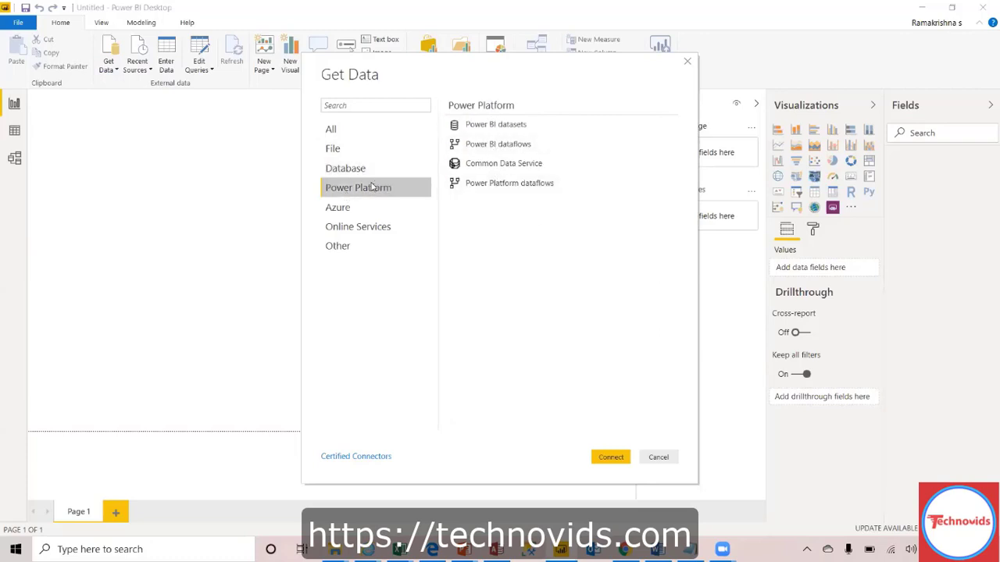
click(351, 215)
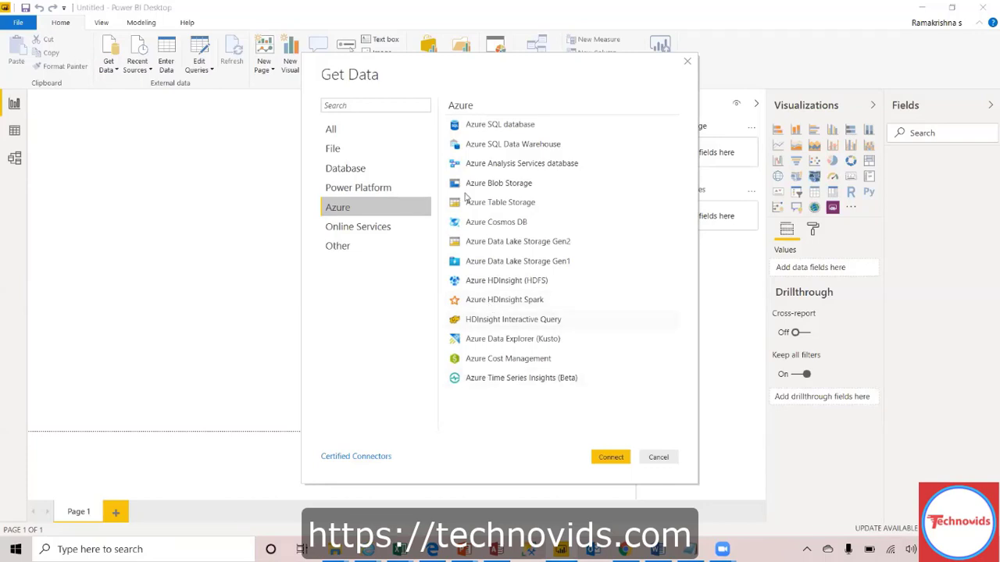
click(358, 228)
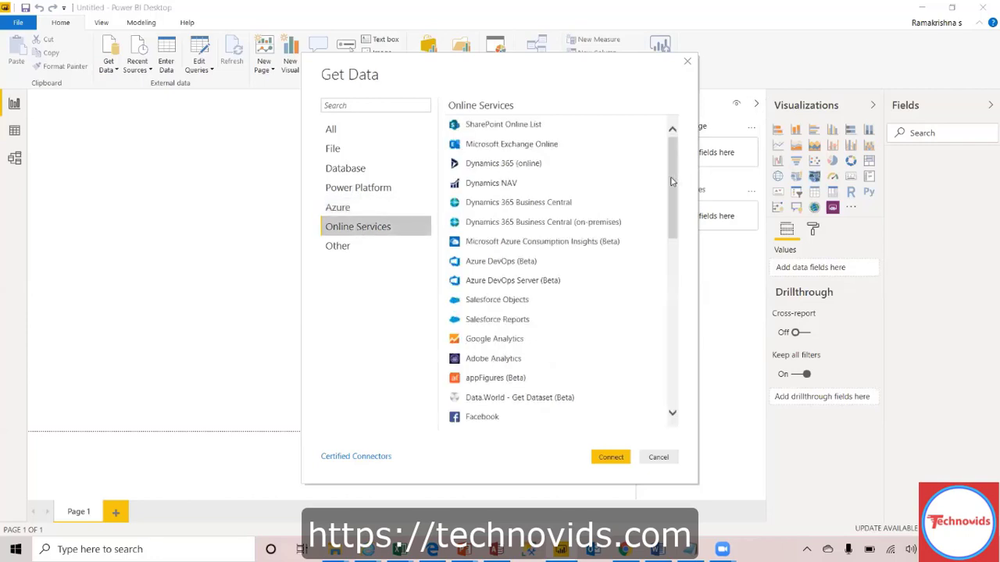
drag(670, 181, 666, 204)
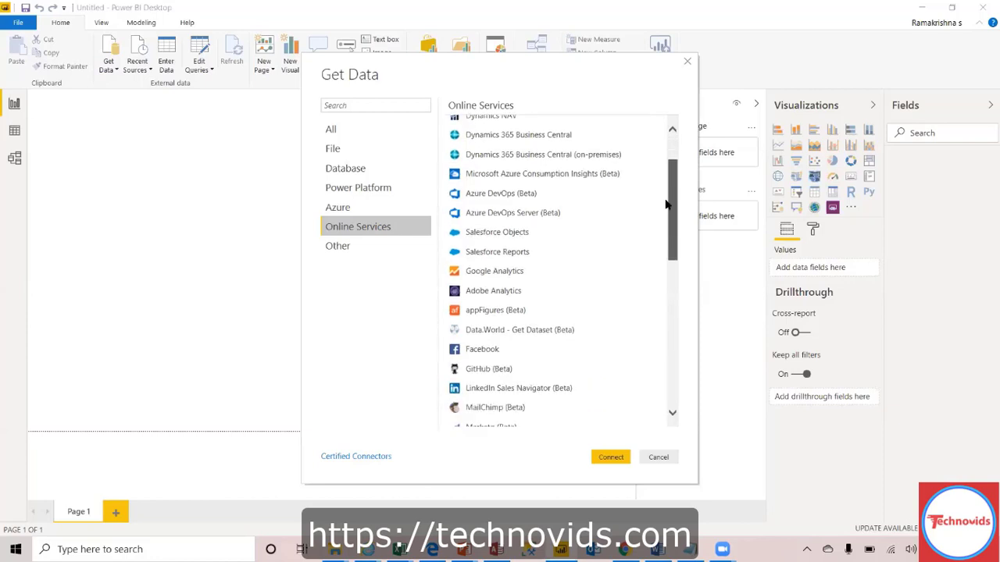
drag(667, 205, 668, 225)
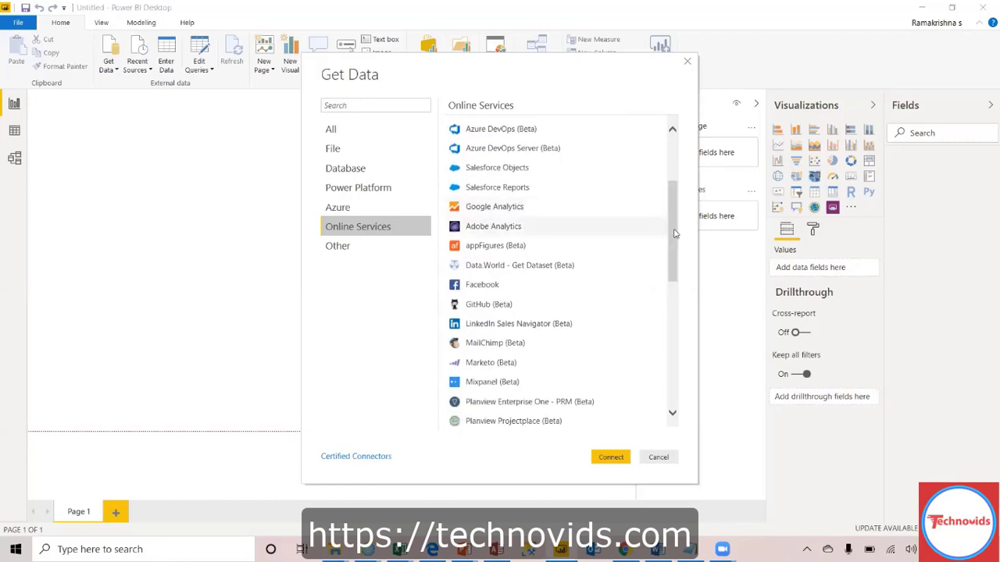
Review the remaining Online Services connectors and the whole list of connectors under Other
drag(675, 234, 681, 394)
drag(685, 328, 675, 180)
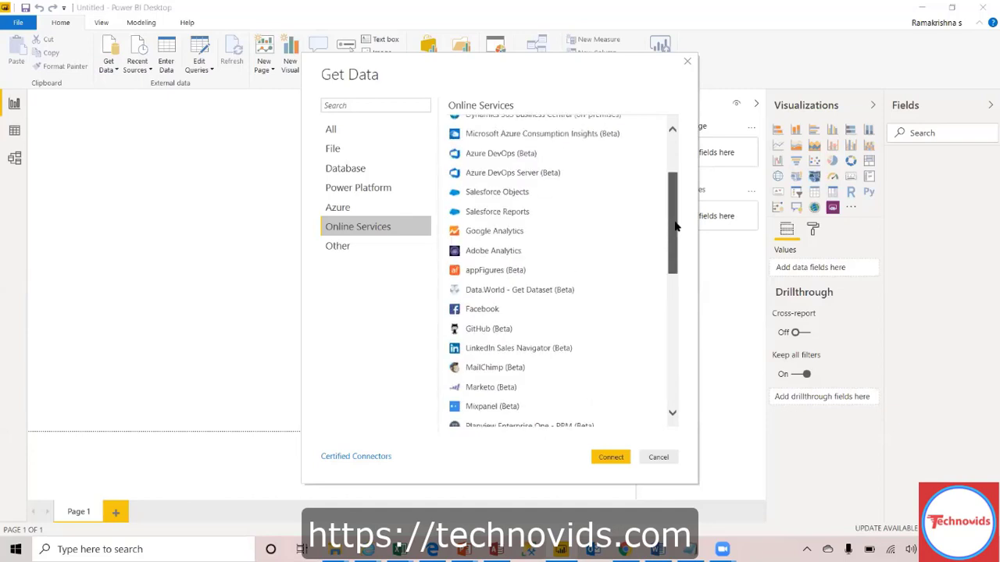
click(358, 252)
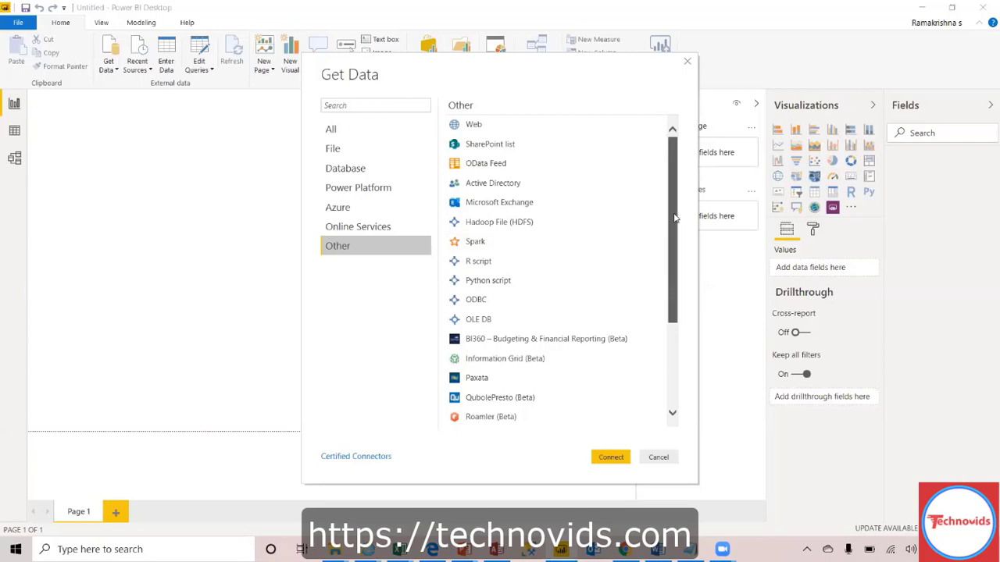
drag(676, 219, 685, 334)
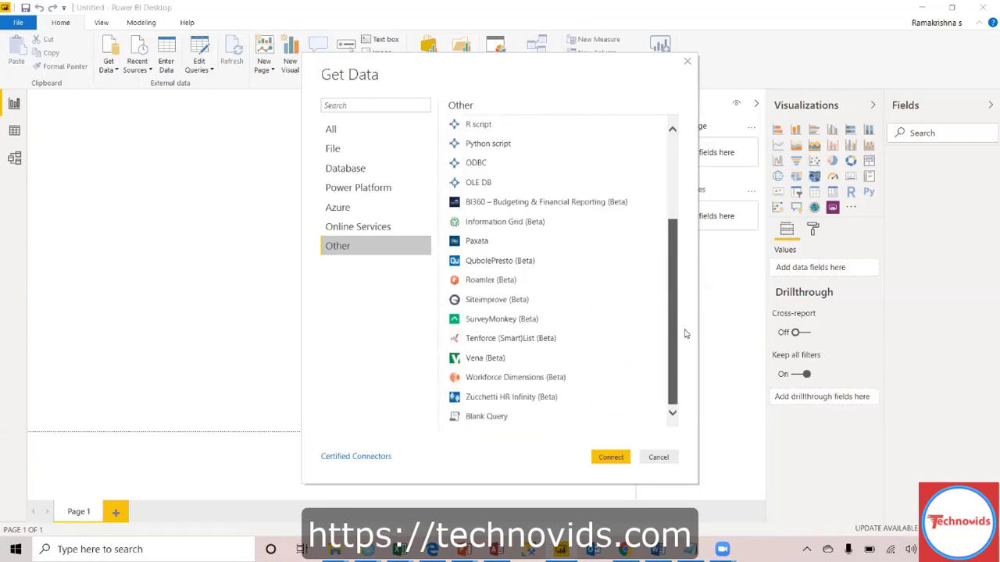
click(667, 193)
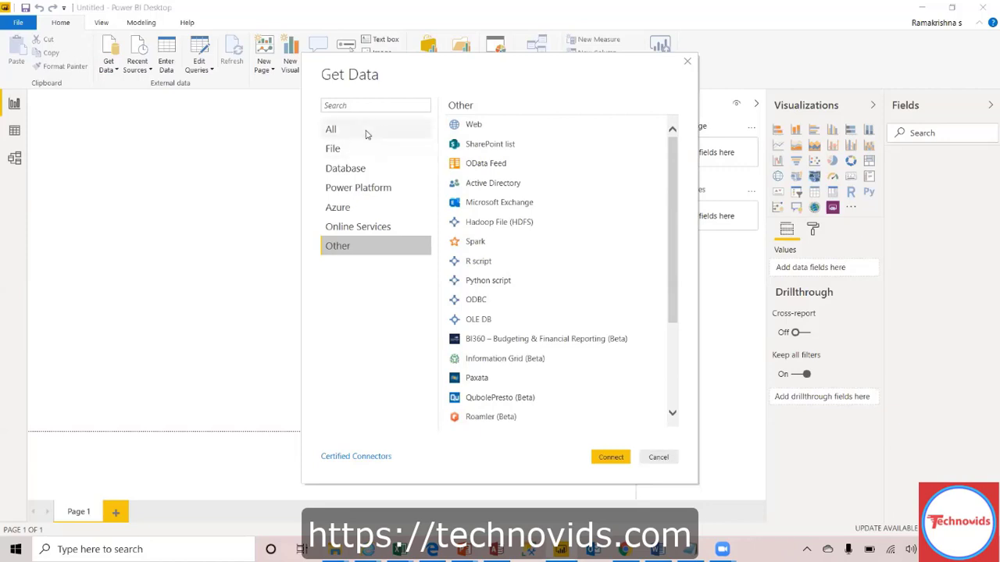
Connect to the Excel workbook Sales Sample Data.xlsx in the PowerBI folder, sorting the files by newest modification date
click(351, 151)
click(610, 458)
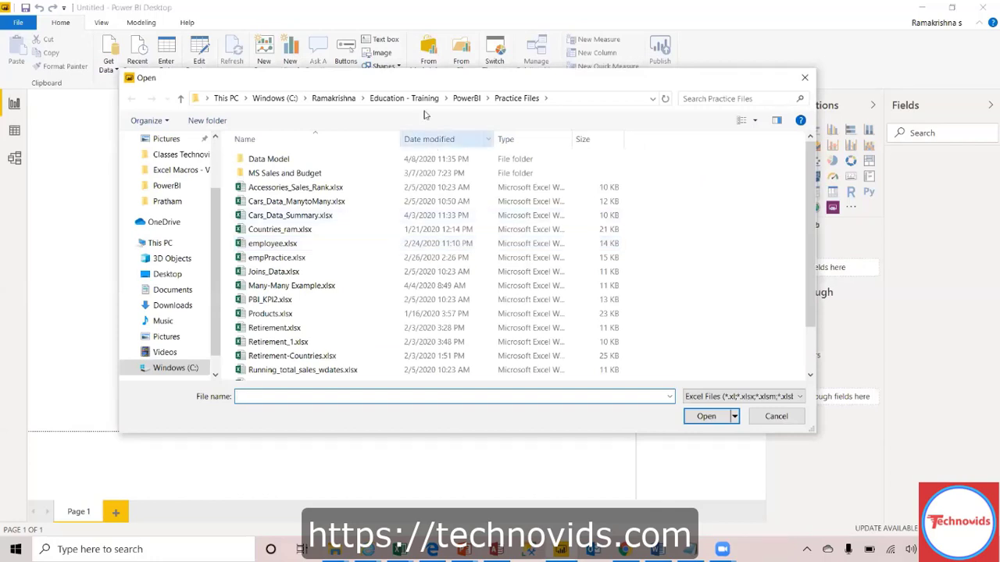
click(466, 98)
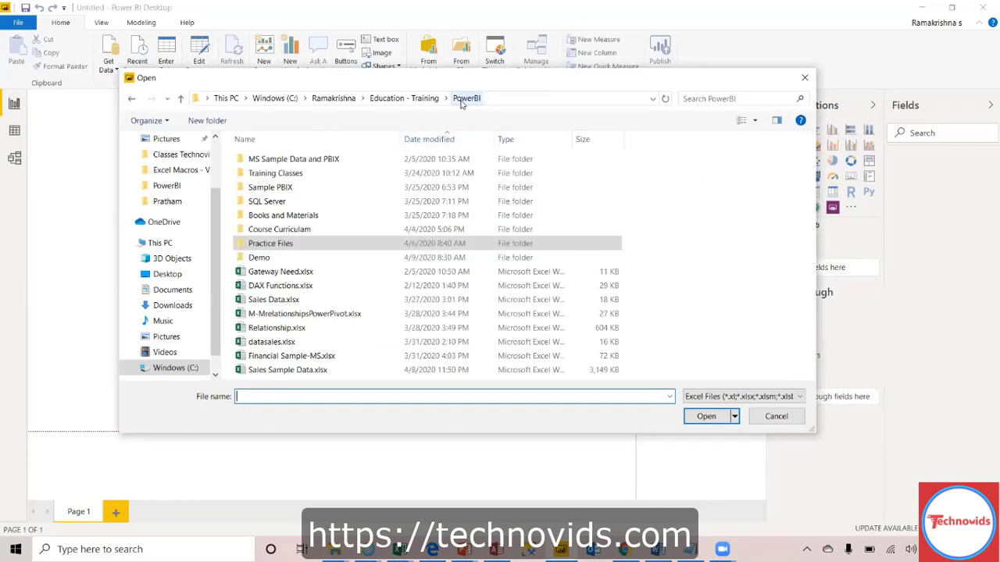
click(428, 140)
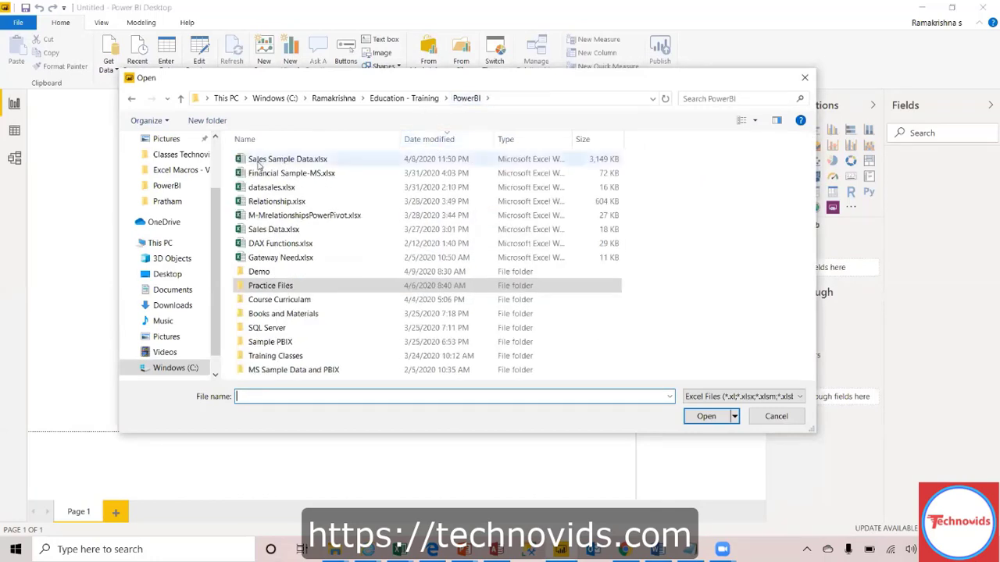
click(546, 160)
click(705, 416)
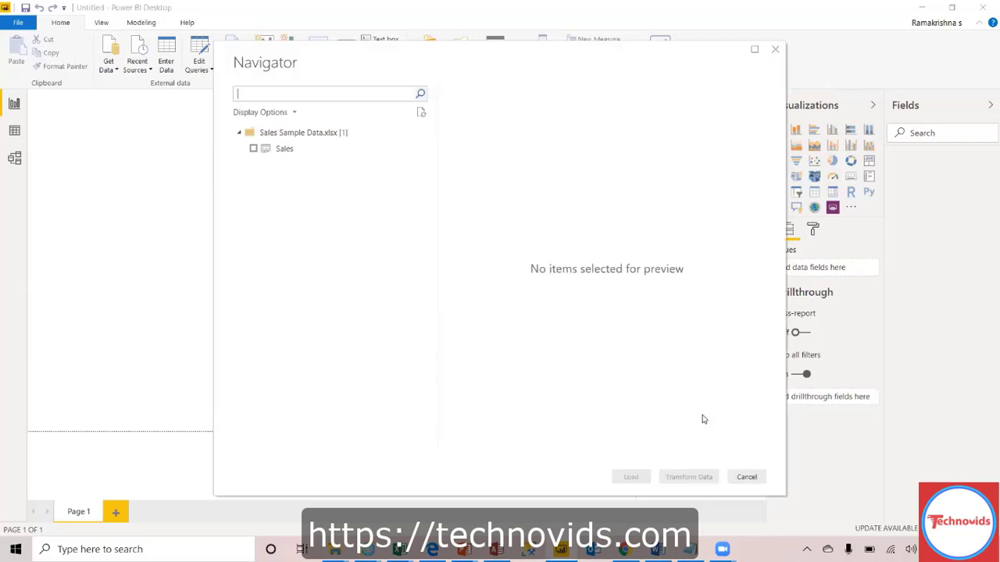
Preview the Sales sheet in the Navigator and examine its columns from Order Date to Region
click(284, 155)
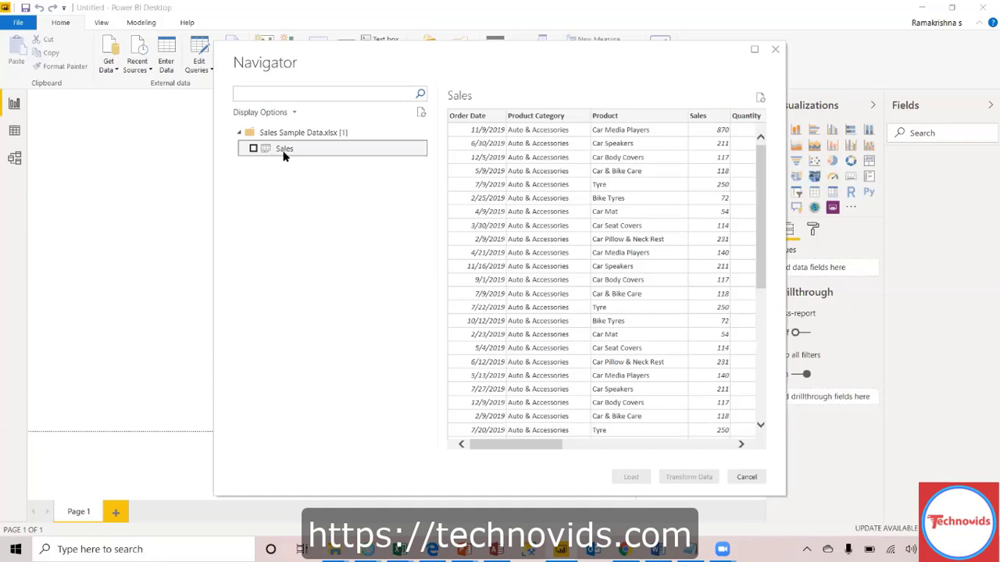
click(613, 446)
drag(614, 446, 474, 448)
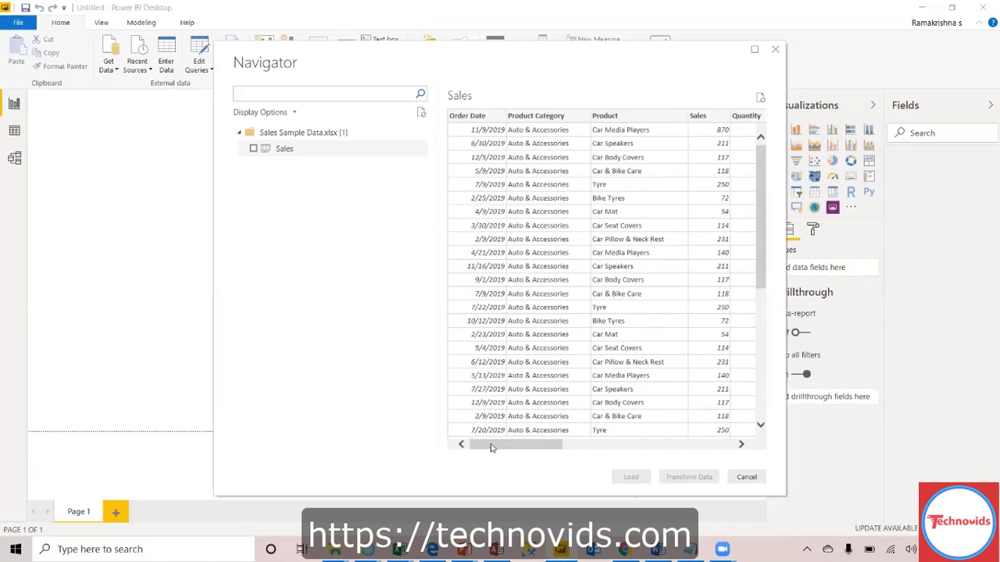
scroll(567, 415, right, 10)
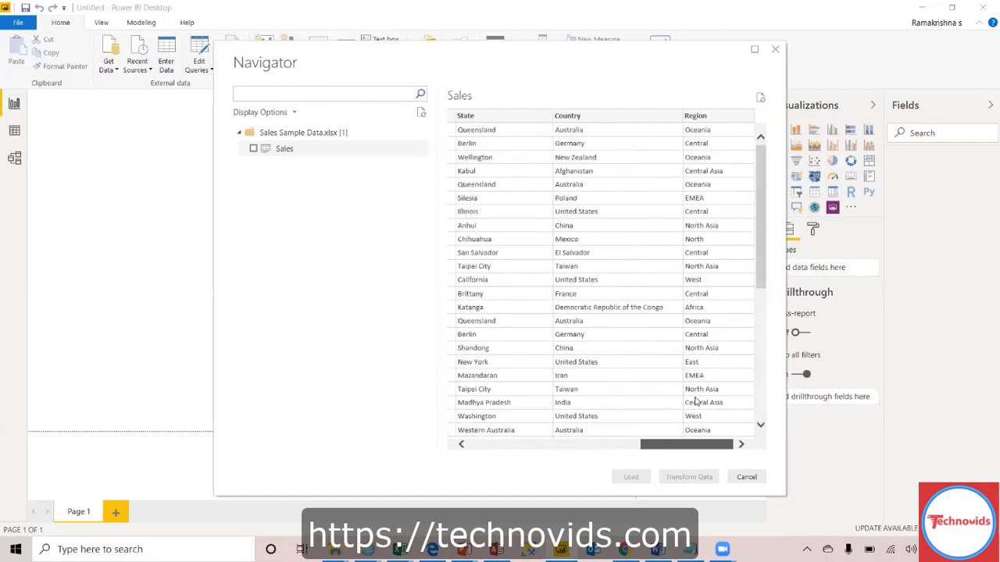
scroll(600, 423, left, 10)
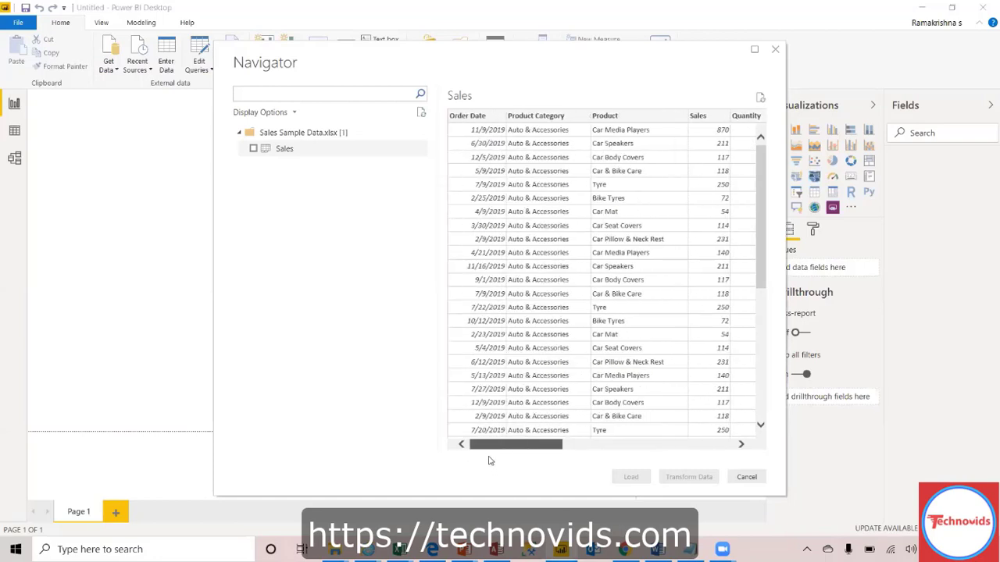
scroll(509, 462, right, 5)
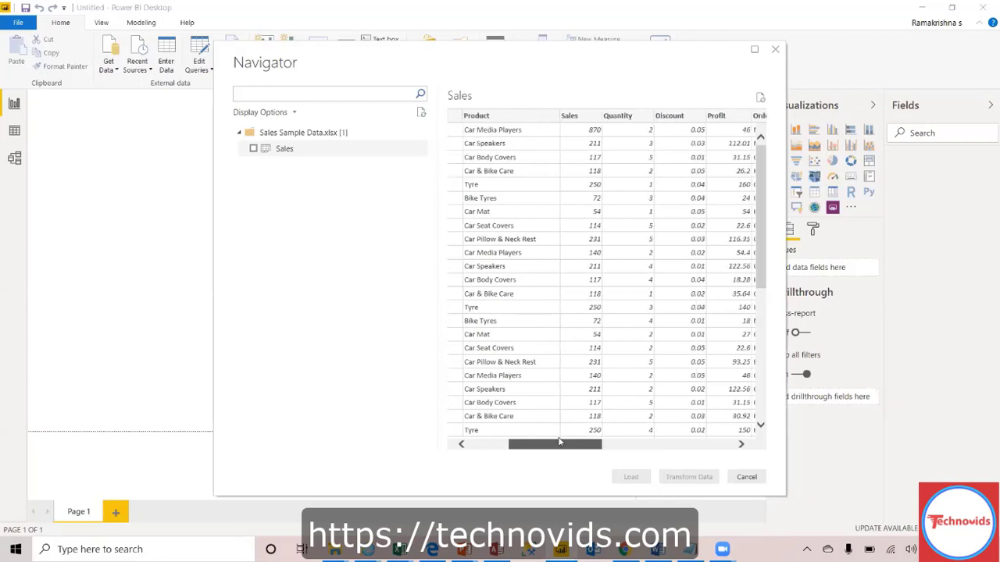
scroll(591, 435, right, 8)
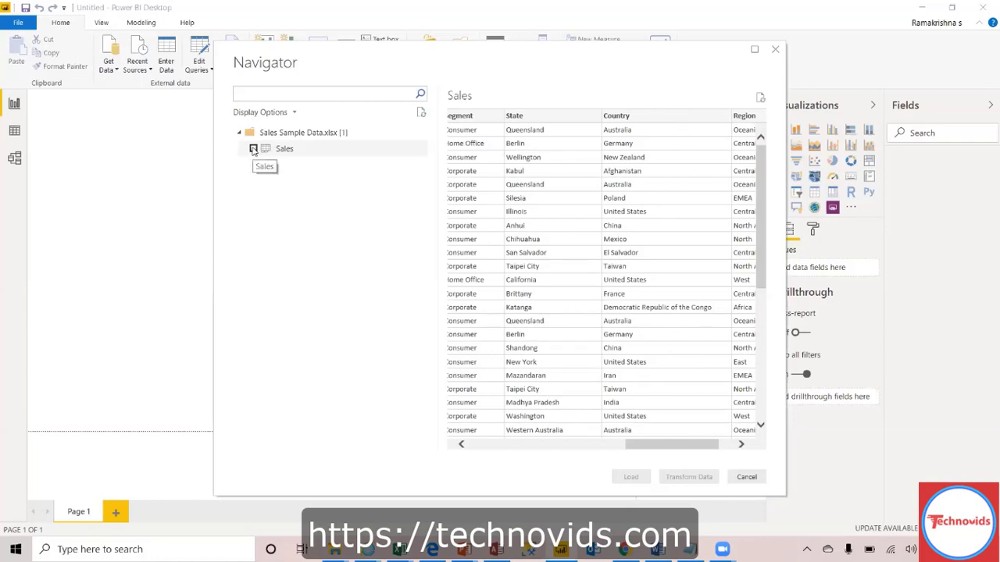
Select the Sales sheet, load it into the report and check the imported table in Data view
click(253, 149)
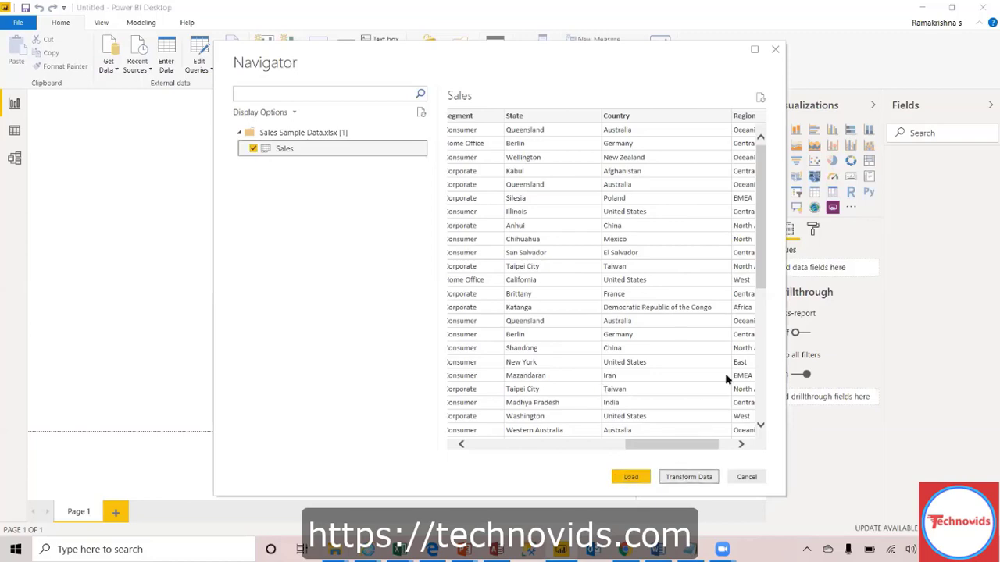
scroll(759, 407, down, 6)
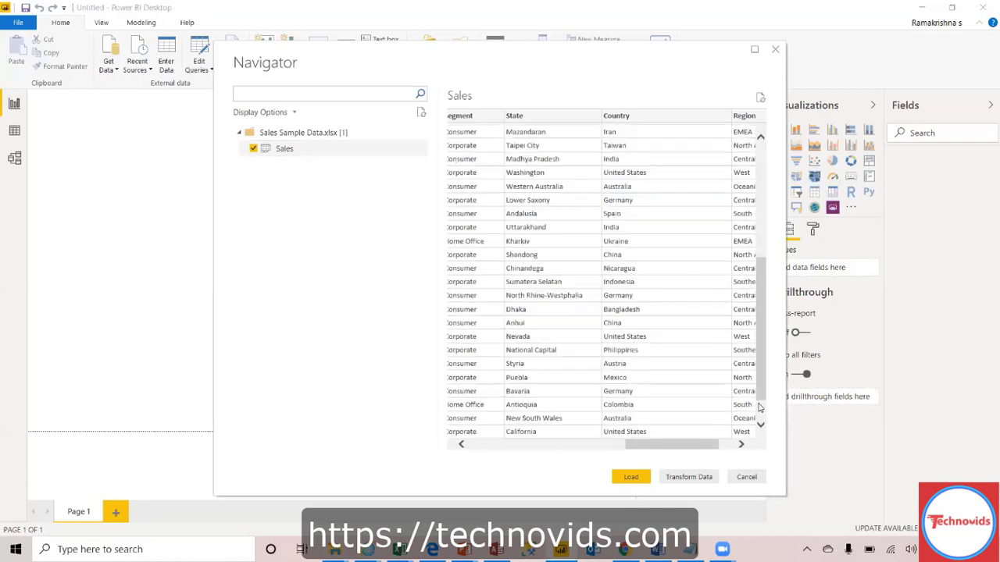
drag(759, 407, 718, 239)
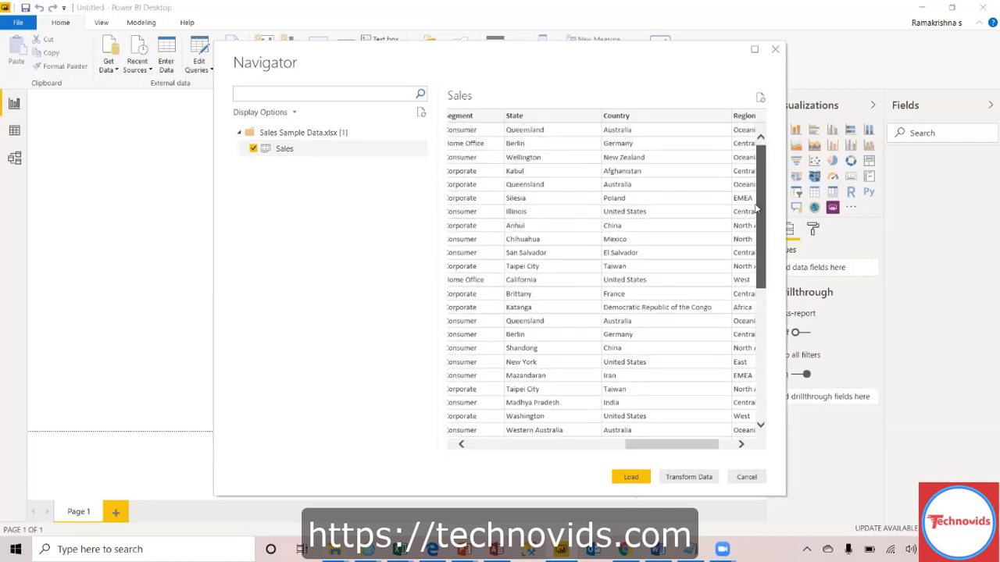
click(542, 449)
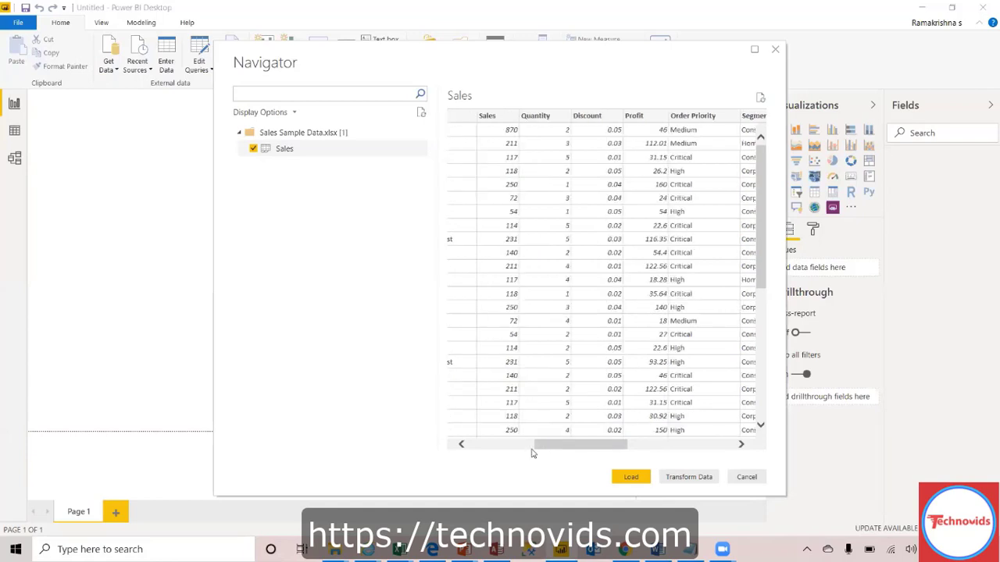
click(505, 449)
drag(506, 447, 716, 422)
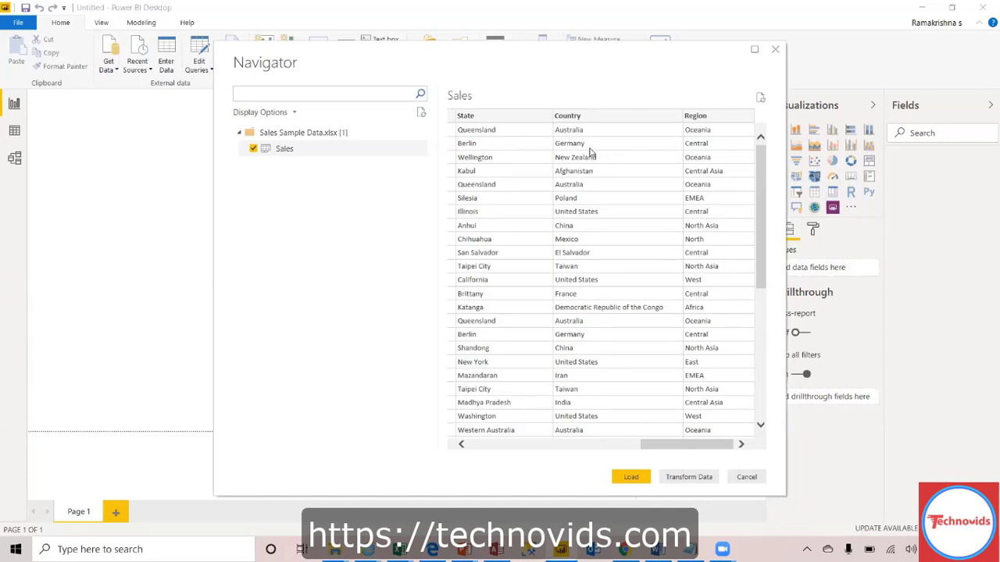
click(632, 477)
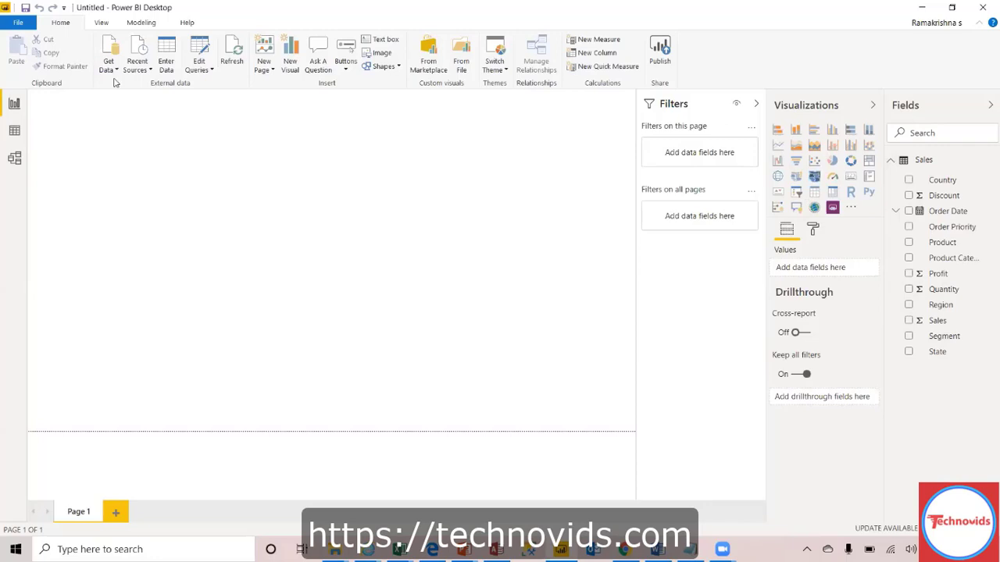
click(15, 133)
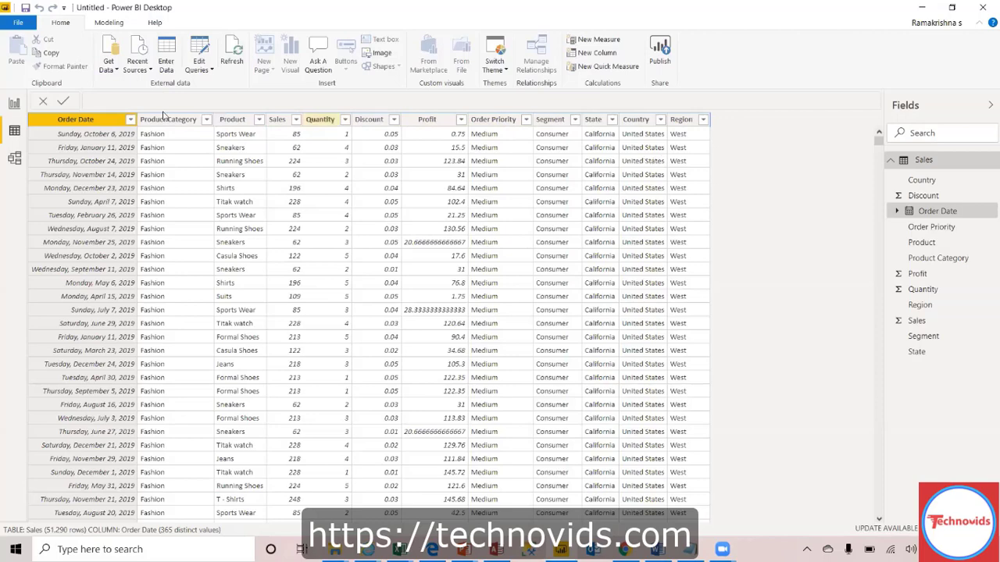
click(14, 105)
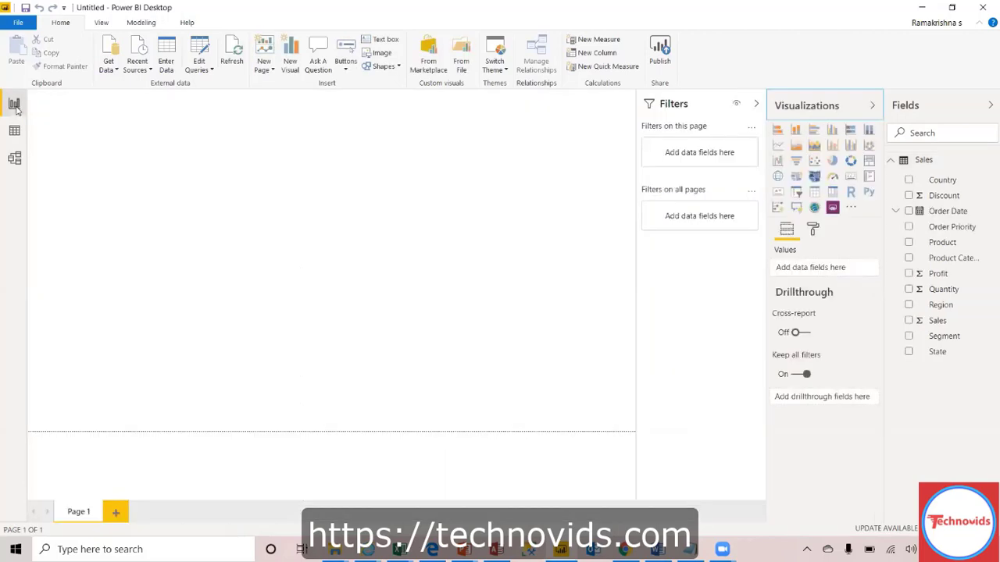
Open the Sales query in the Power Query Editor, restore its window to a smaller size and examine the columns further along
click(209, 72)
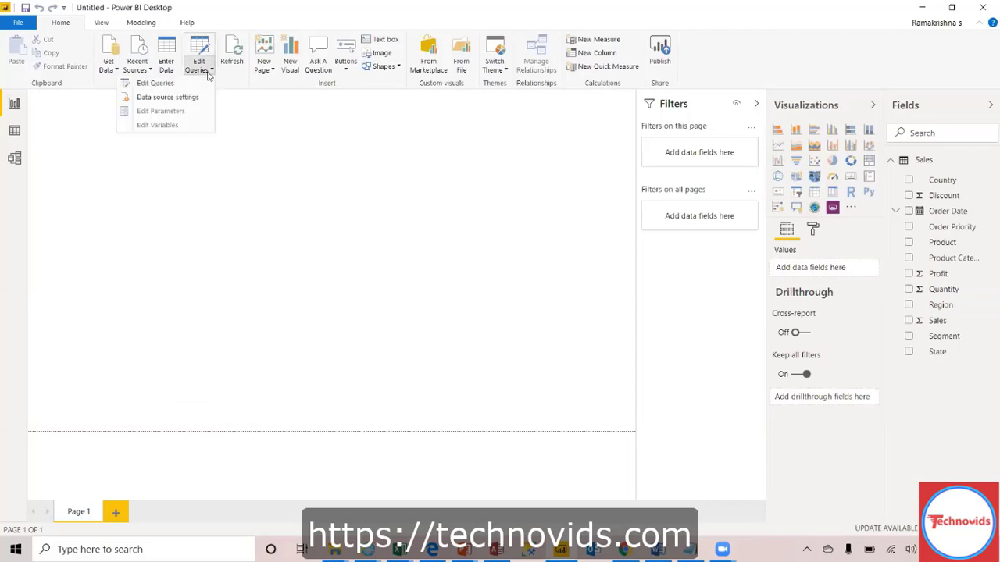
click(168, 86)
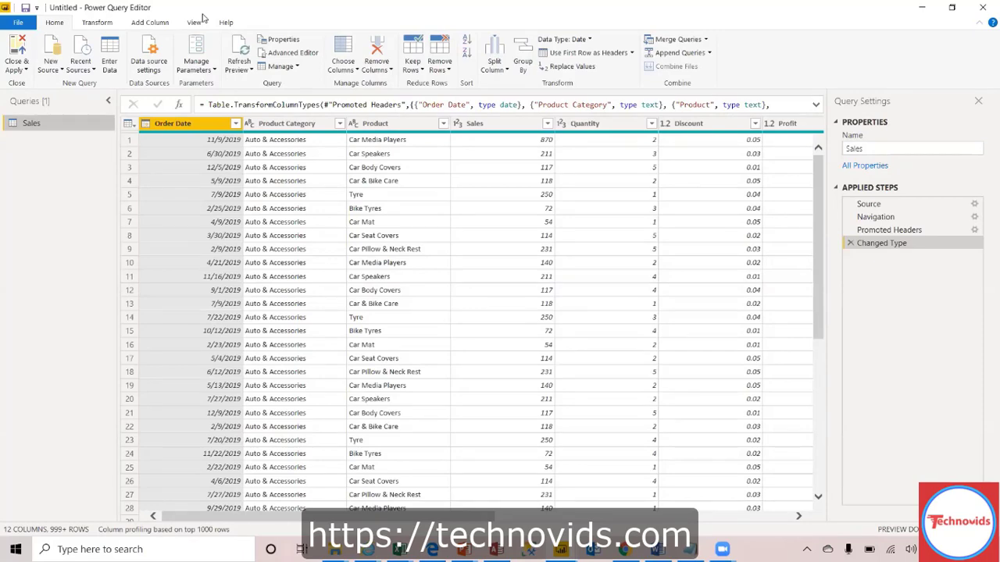
key(super+Down)
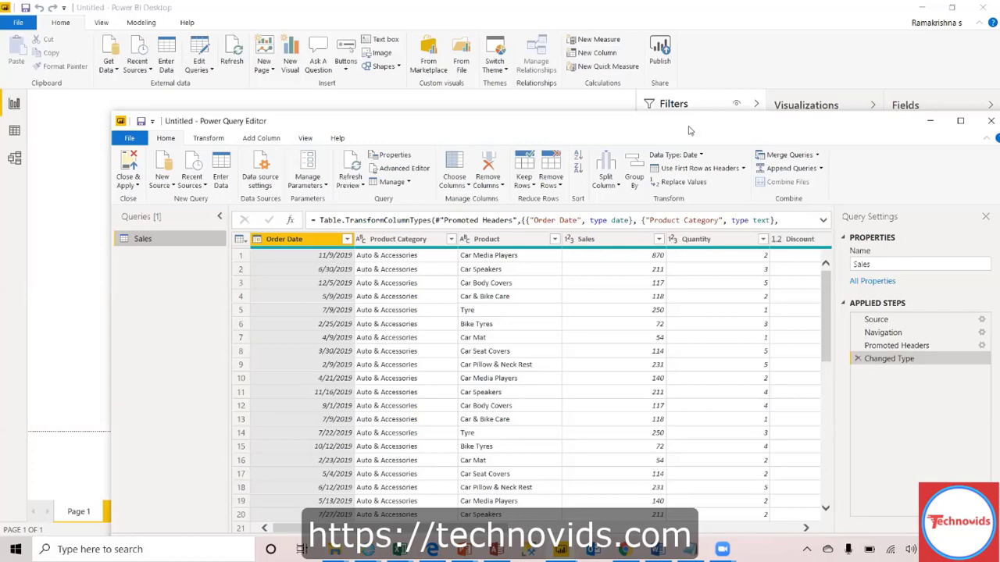
drag(609, 121, 527, 114)
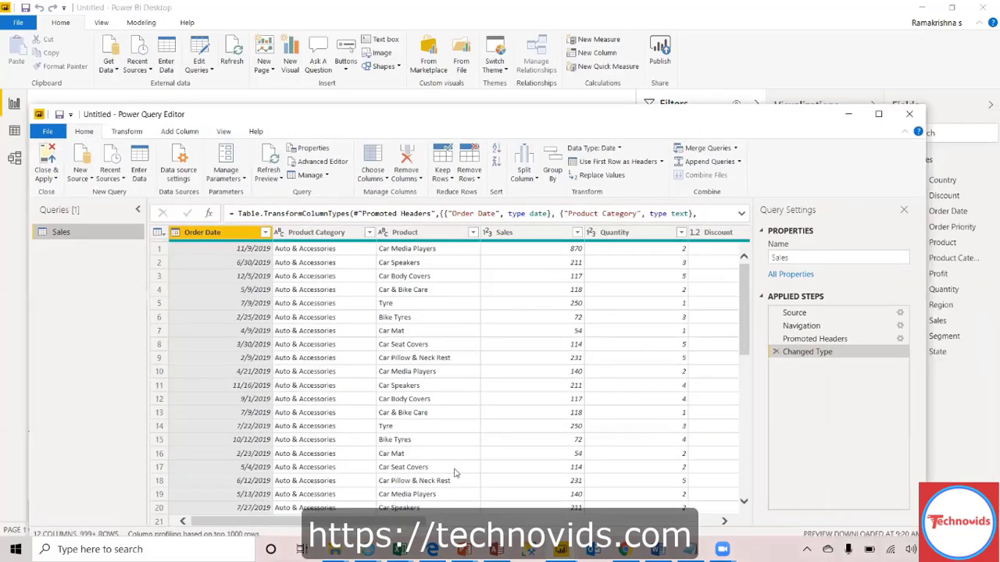
click(479, 522)
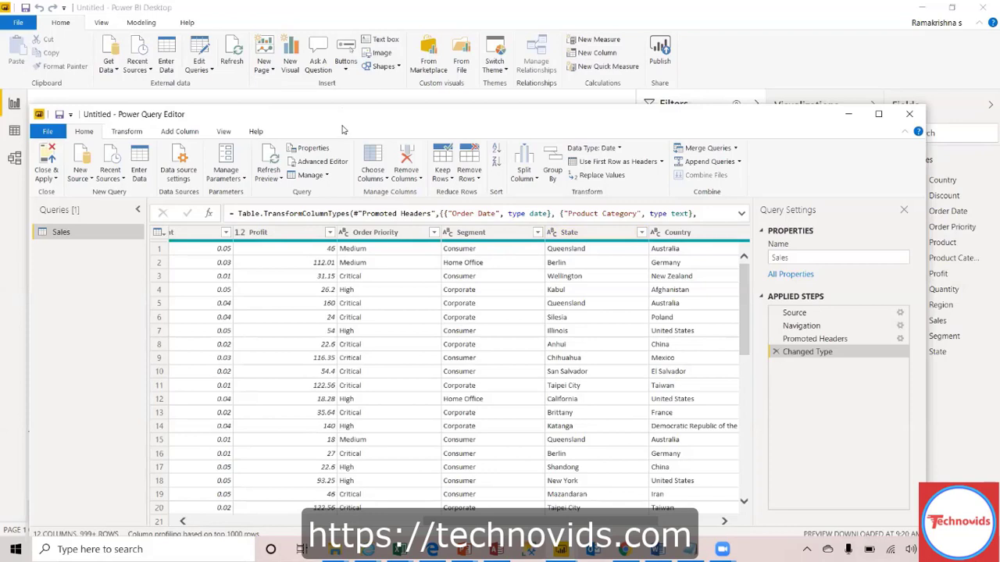
Review the Remove Rows and Keep Rows options for the Sales query and minimise the Power Query Editor
click(478, 180)
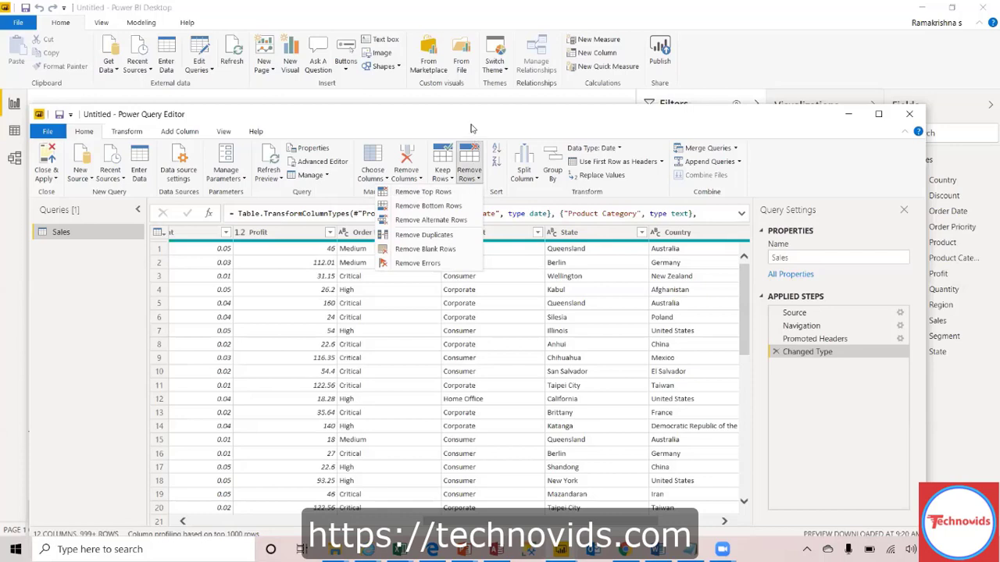
click(471, 128)
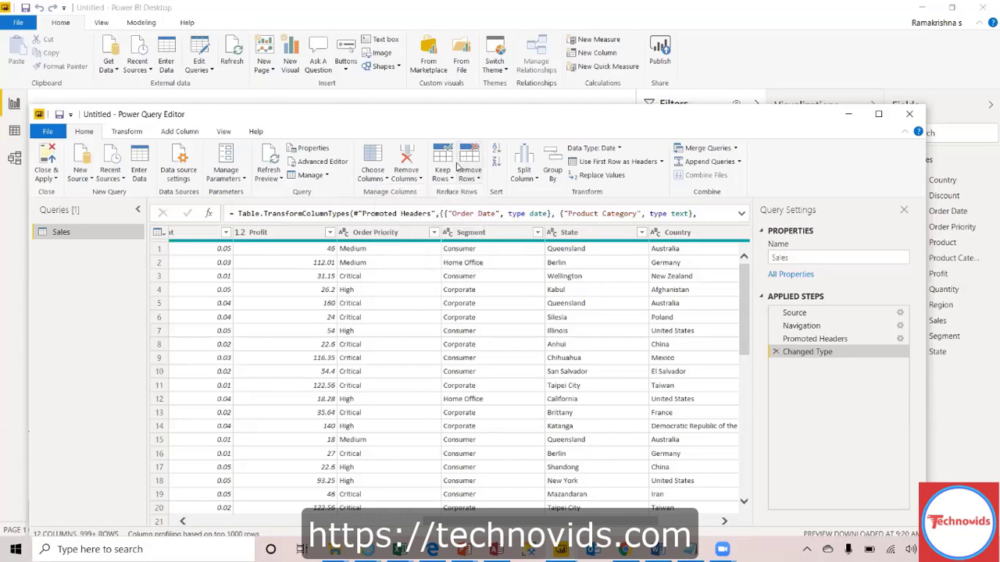
click(451, 179)
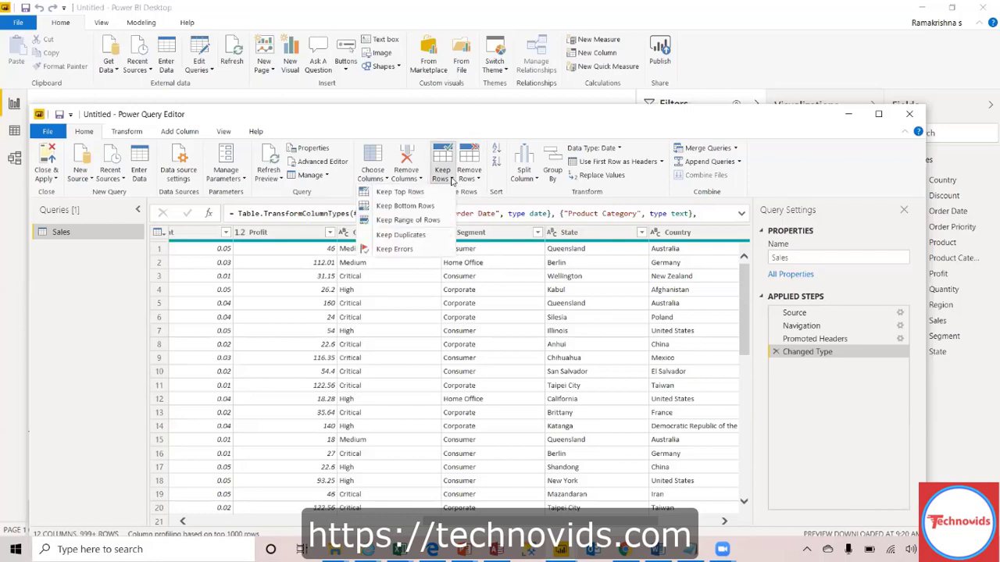
click(438, 125)
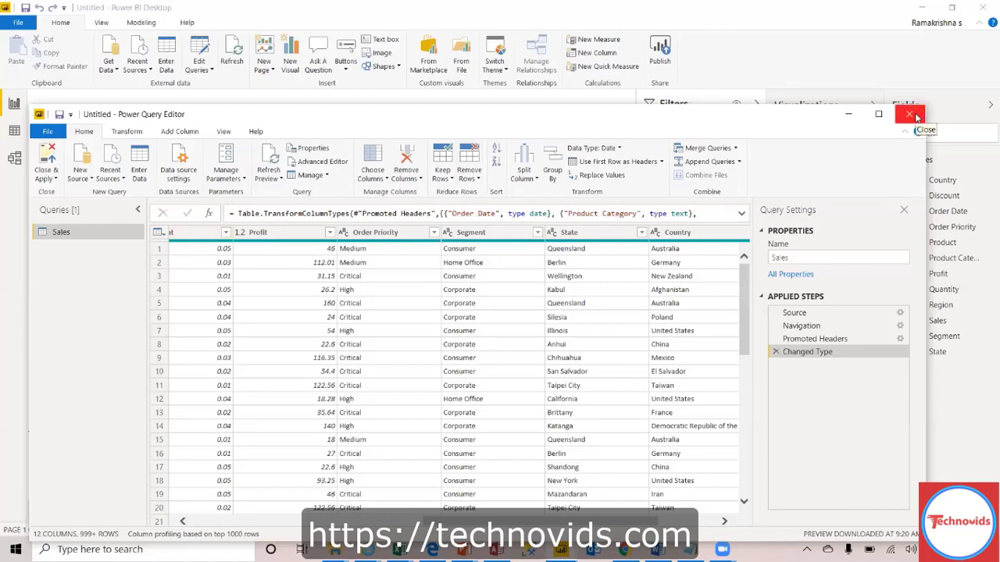
click(849, 115)
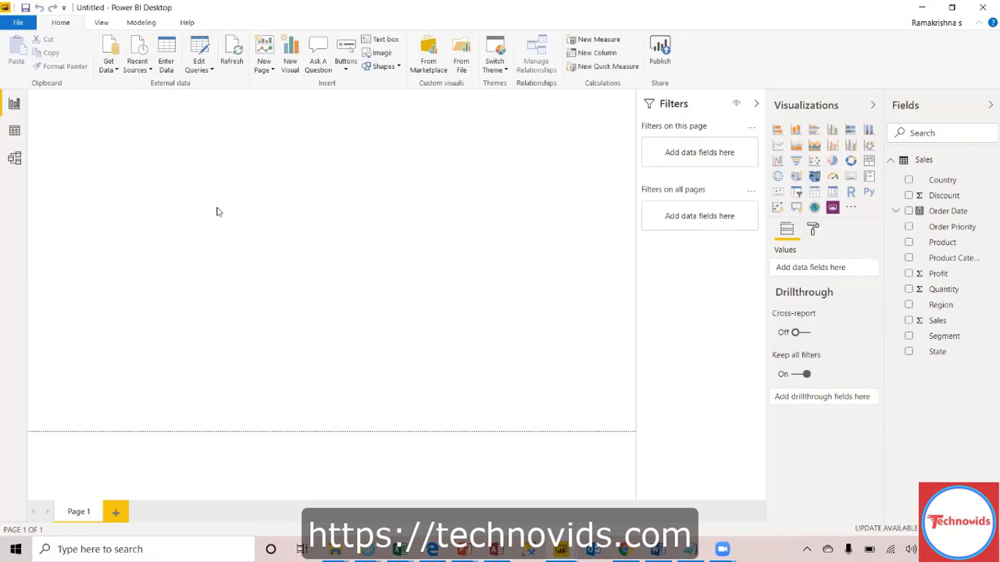
View the Sales table in Model view, return to its rows in Data view and display the modeling commands
click(14, 159)
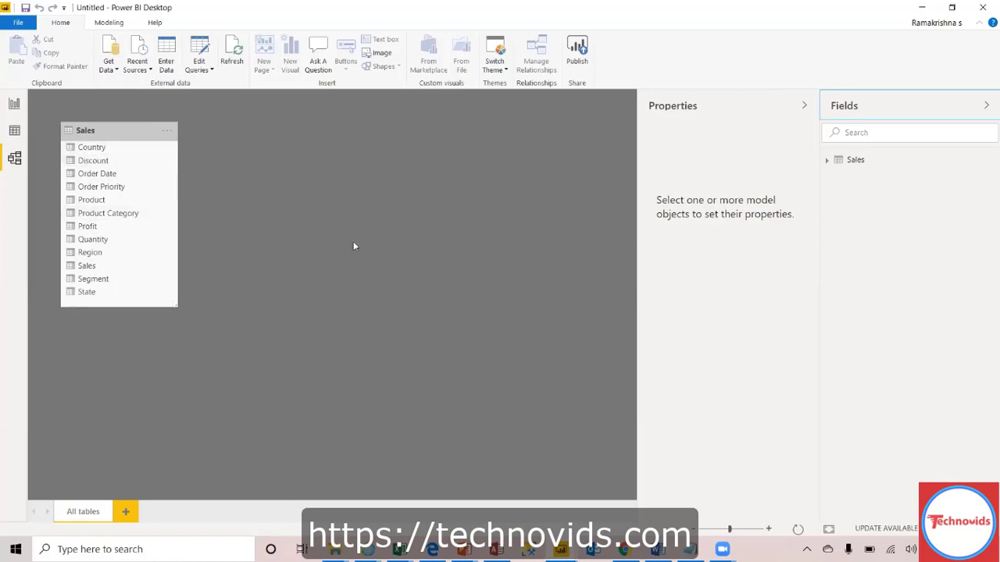
click(14, 131)
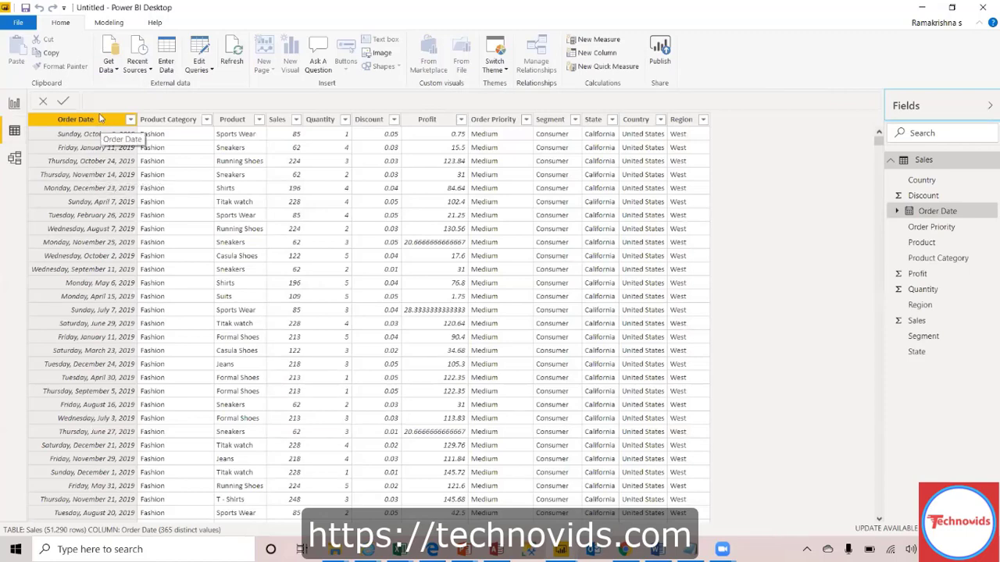
click(109, 22)
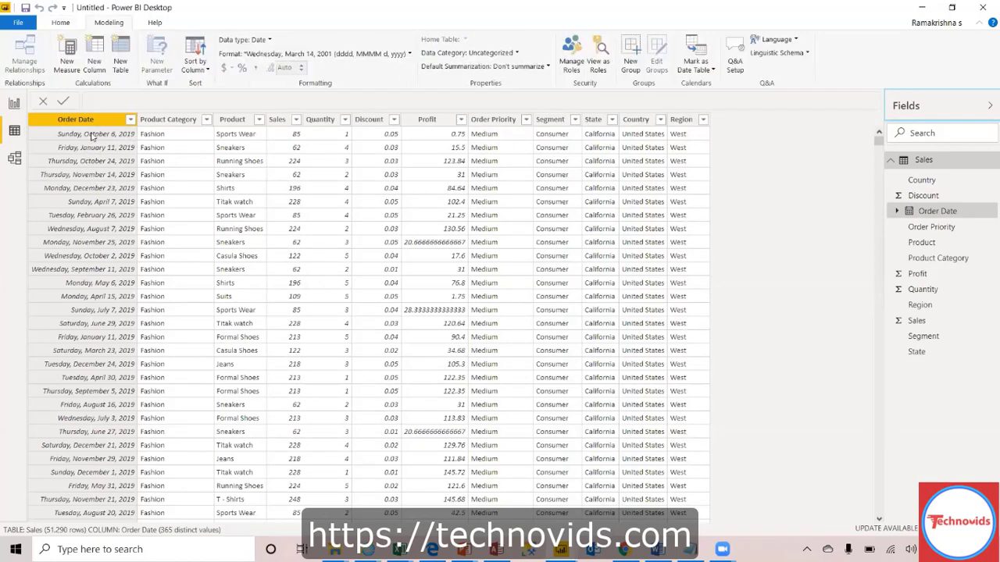
Format the Order Date column as 3/14/2001 (M/d/yyyy) and return to the Report view
click(409, 54)
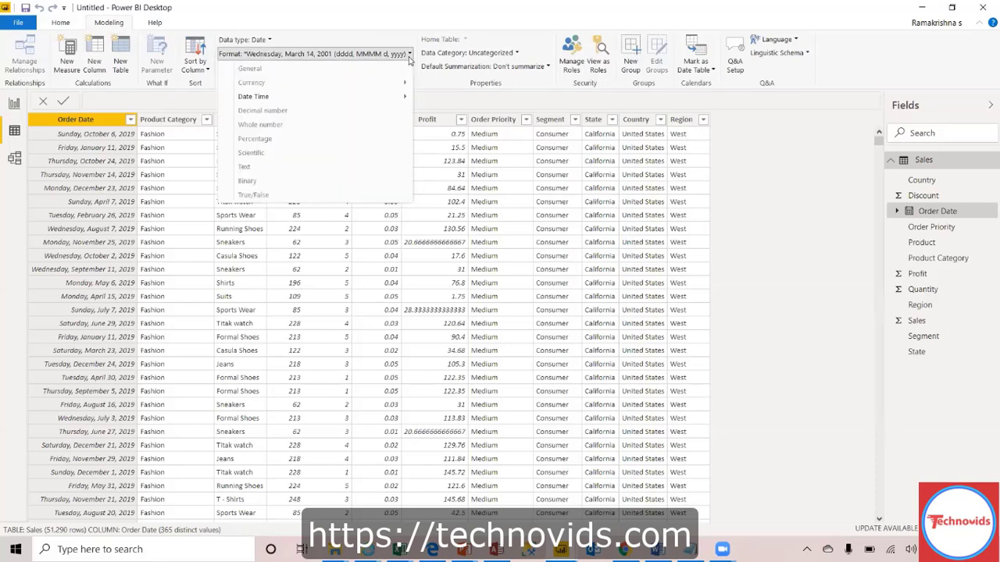
click(399, 97)
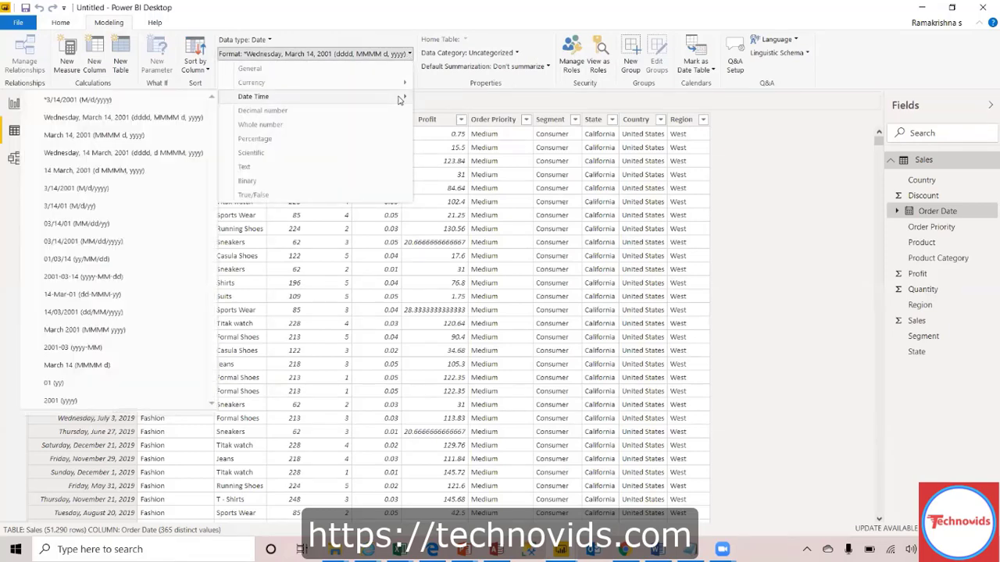
click(129, 192)
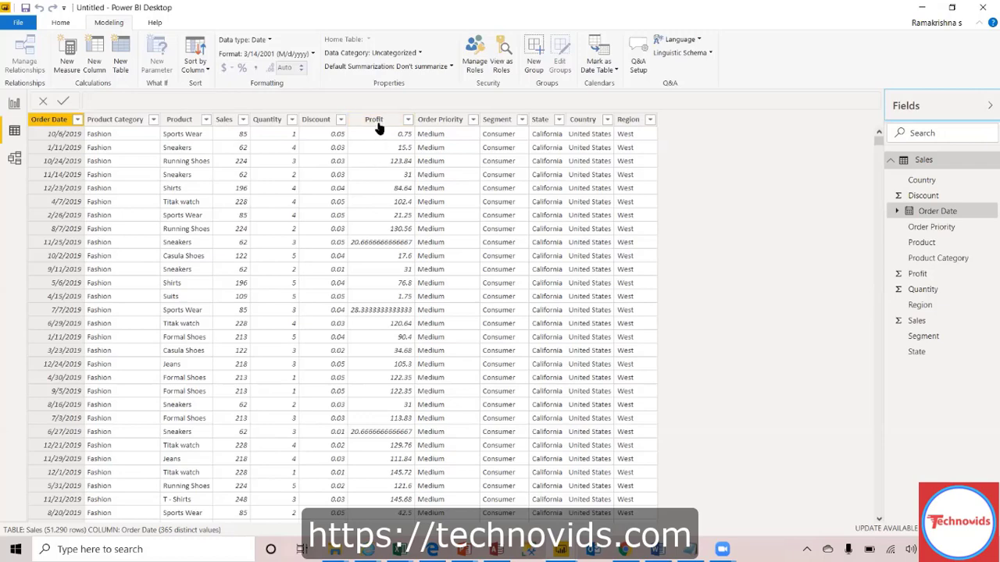
click(15, 104)
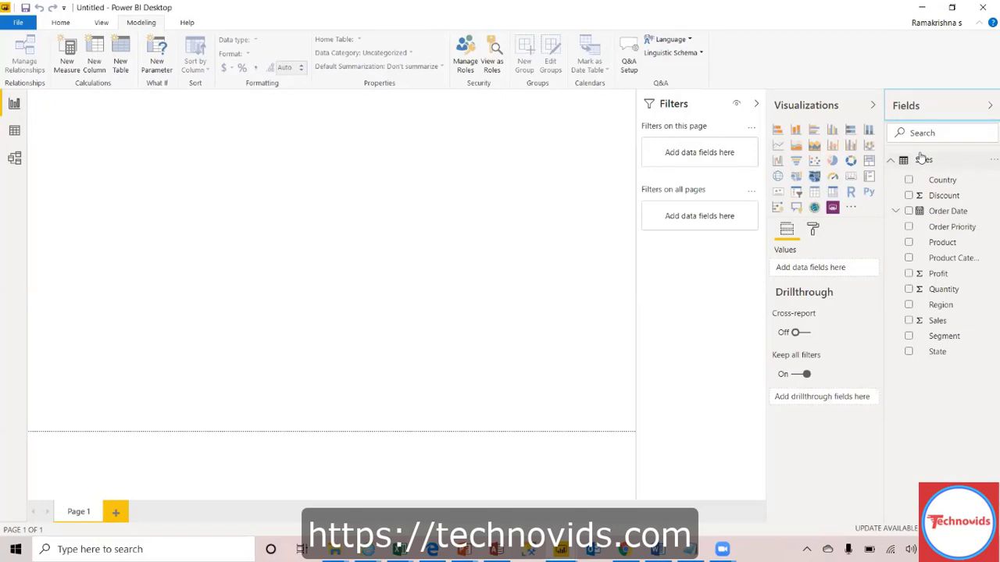
Check the Product Category filter values in Sales Sample Data.xlsx in Excel, leave them unfiltered and return to Power BI Desktop
key(alt+Tab)
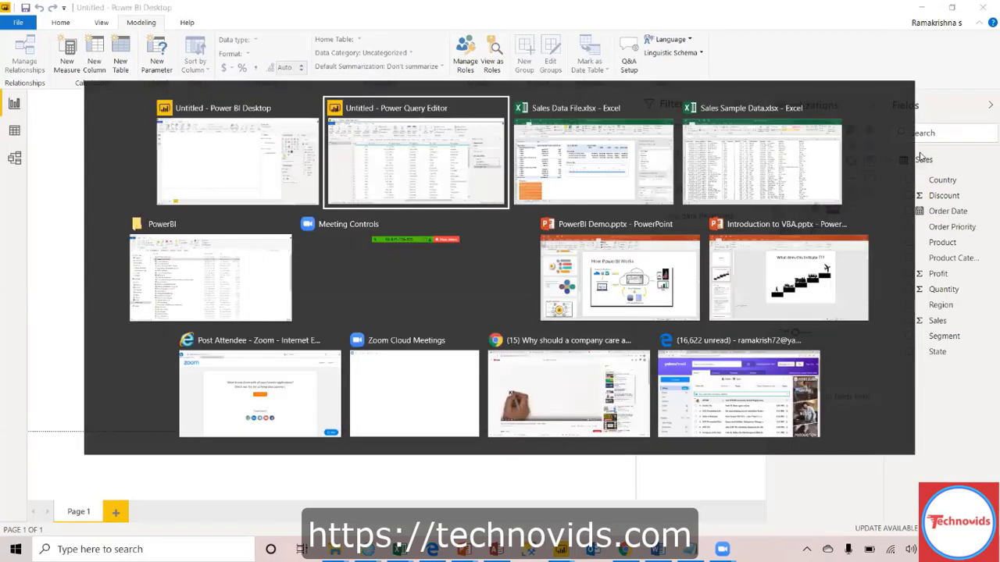
key(Tab)
key(Tab)
key(Escape)
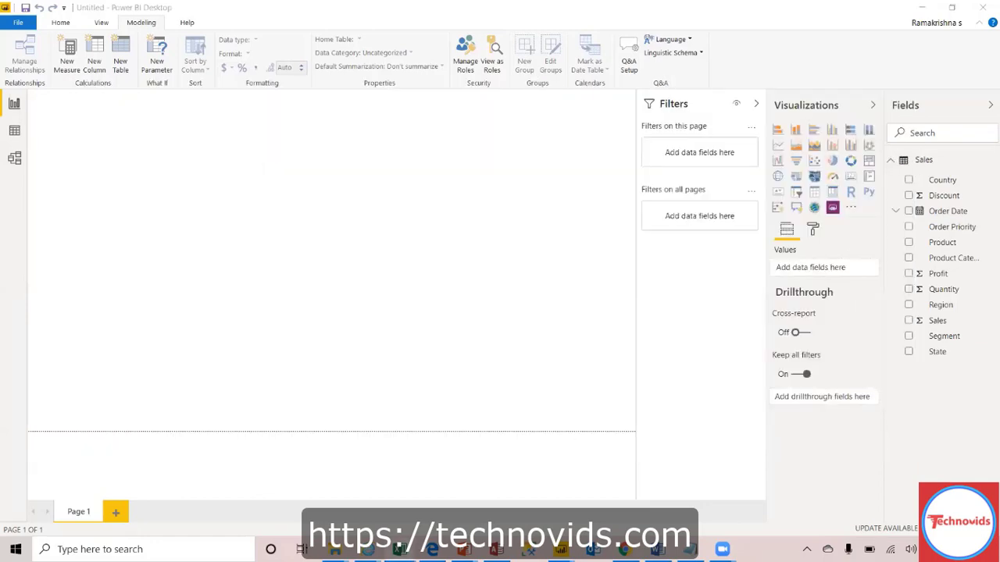
click(399, 549)
click(604, 500)
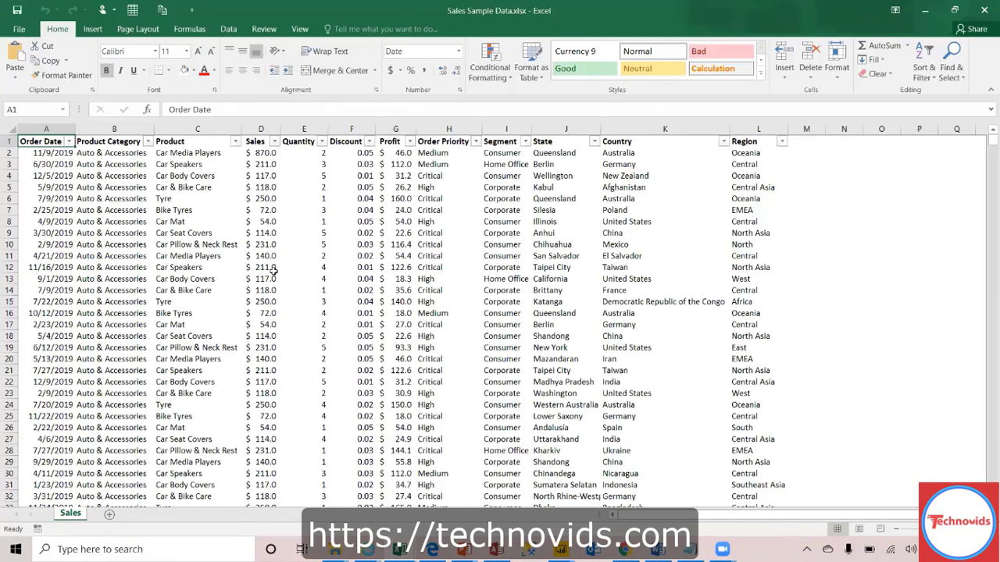
click(148, 141)
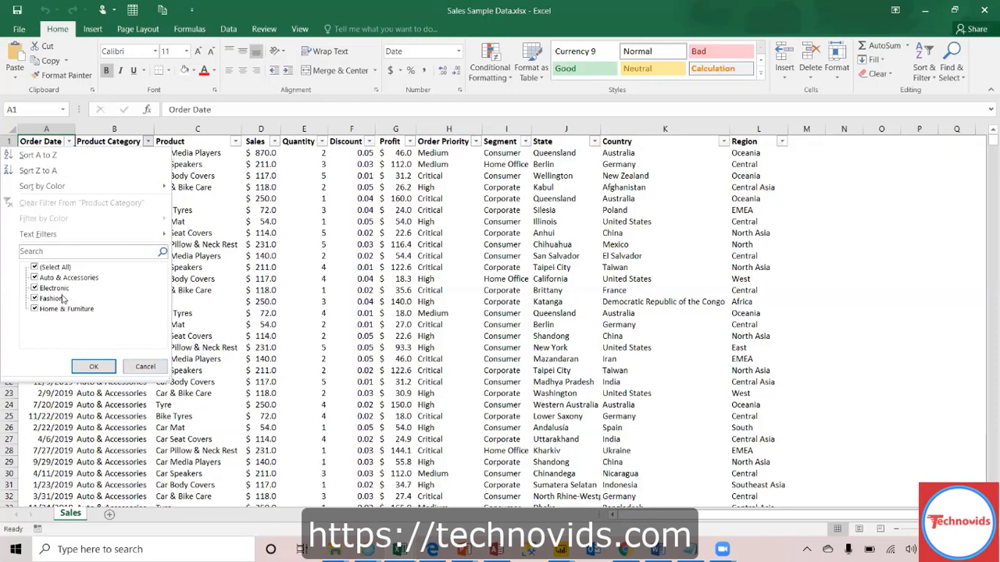
click(148, 372)
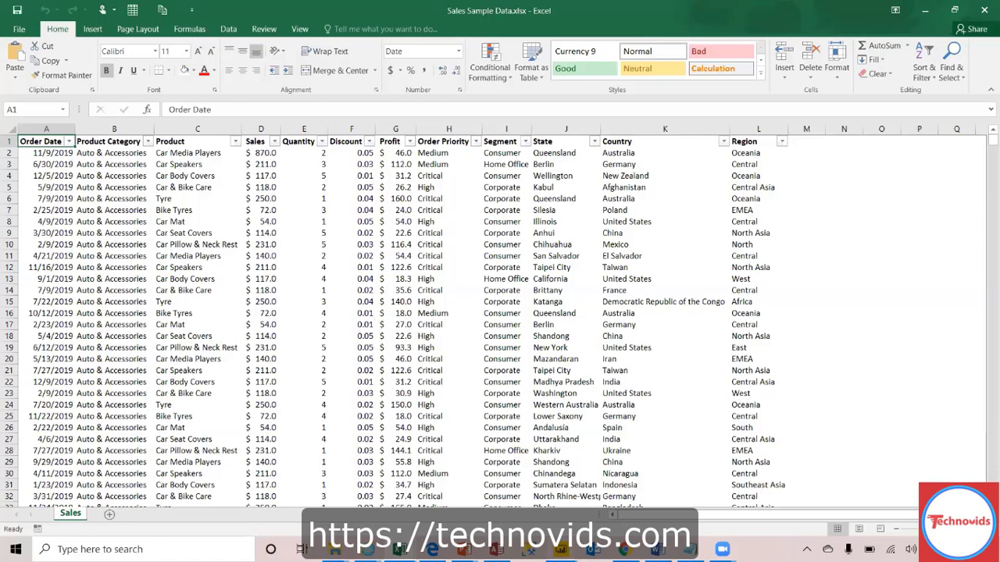
click(560, 549)
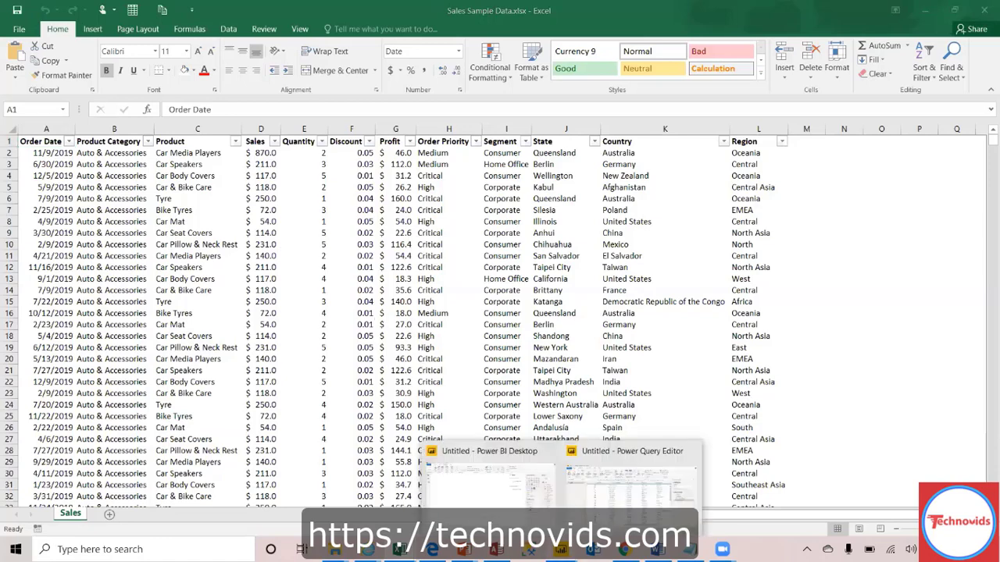
click(509, 501)
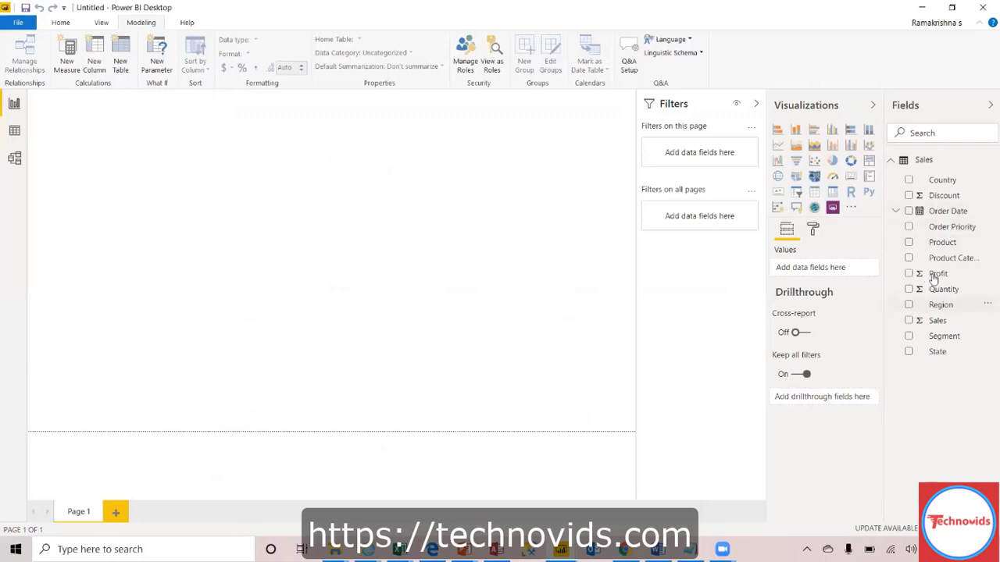
Create a table visual from Product Category and Sales on the report page and widen it
click(909, 257)
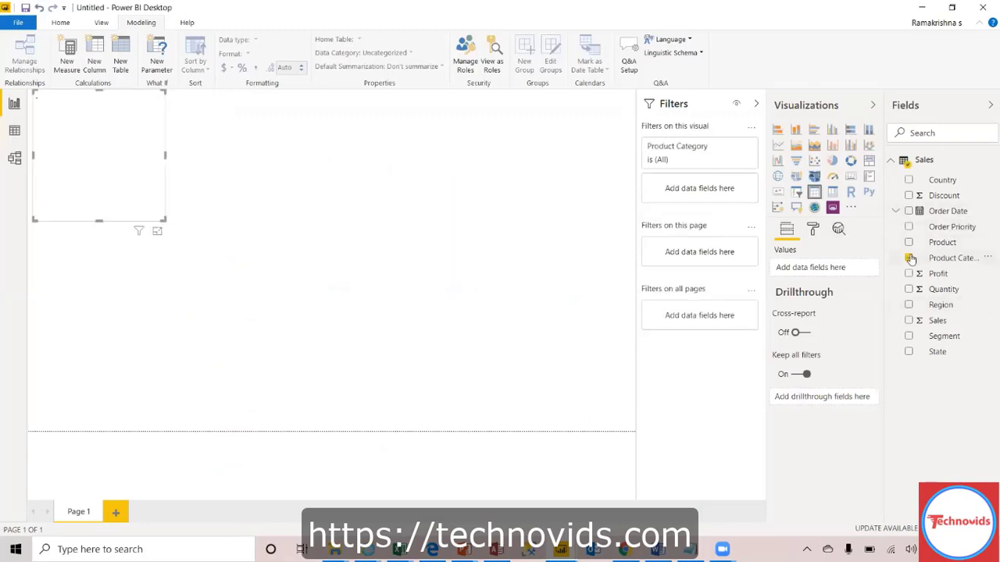
click(909, 321)
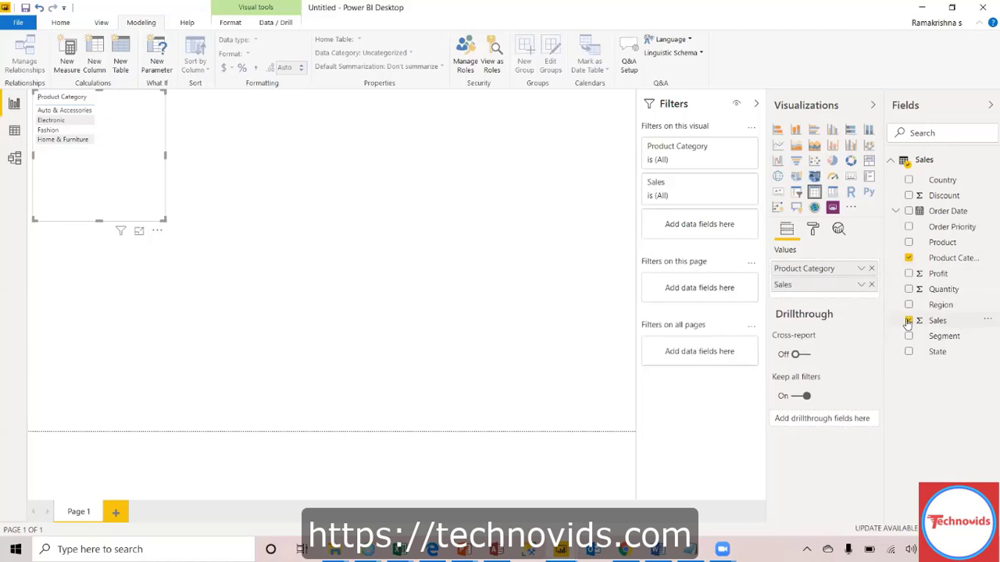
drag(161, 218, 250, 204)
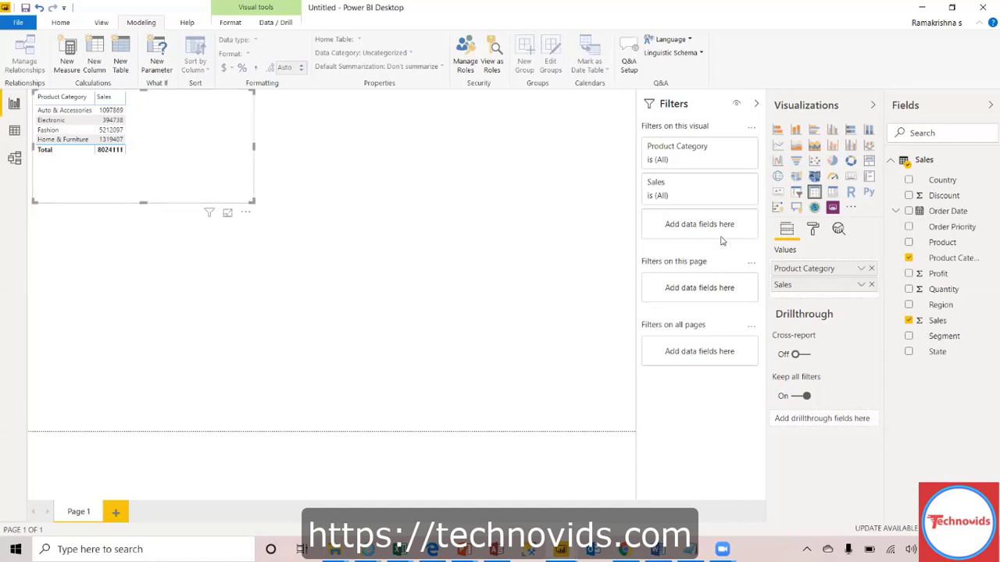
Set the text size of the table visual's values to 15 pt and enlarge the visual
click(814, 233)
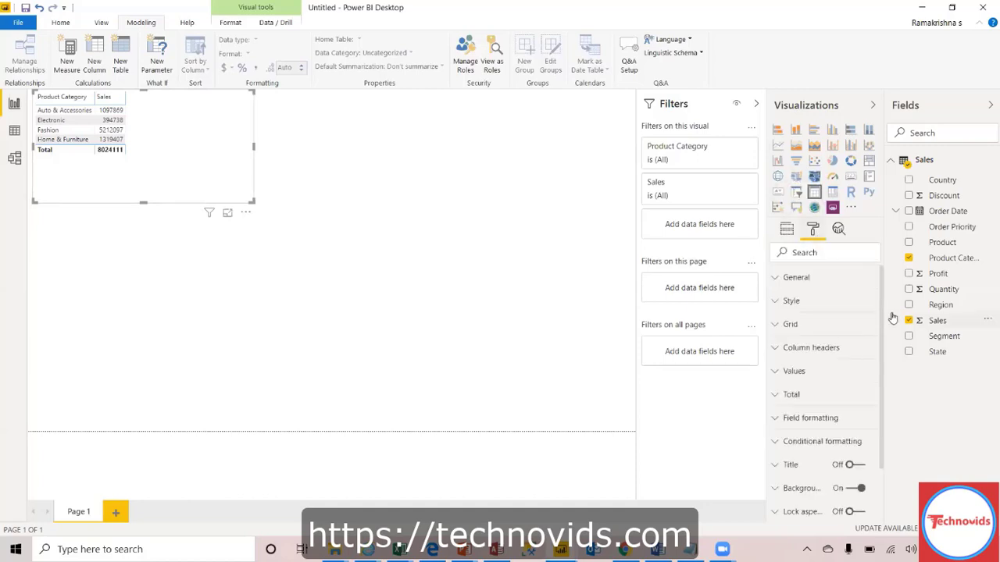
click(779, 372)
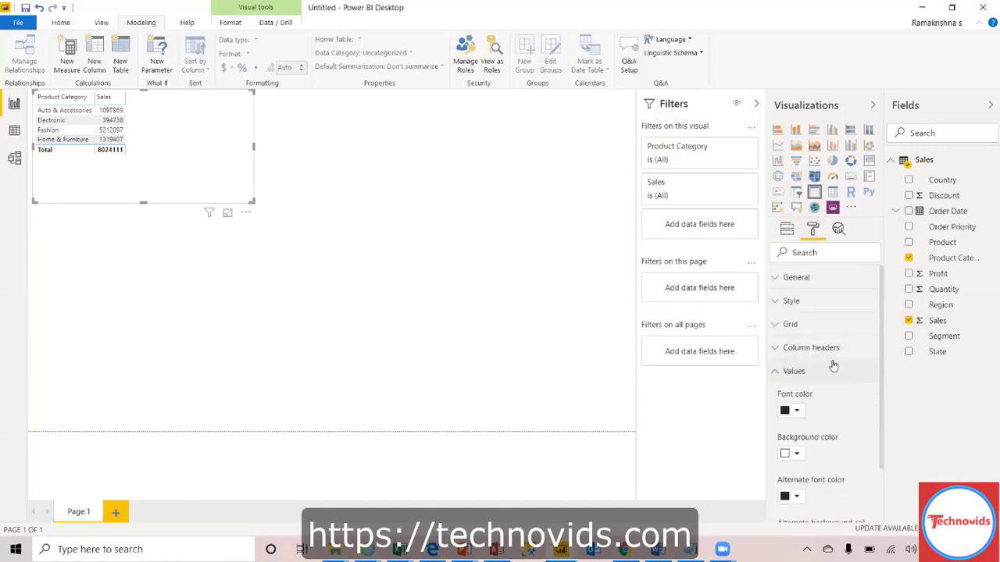
scroll(881, 380, down, 5)
scroll(878, 428, down, 2)
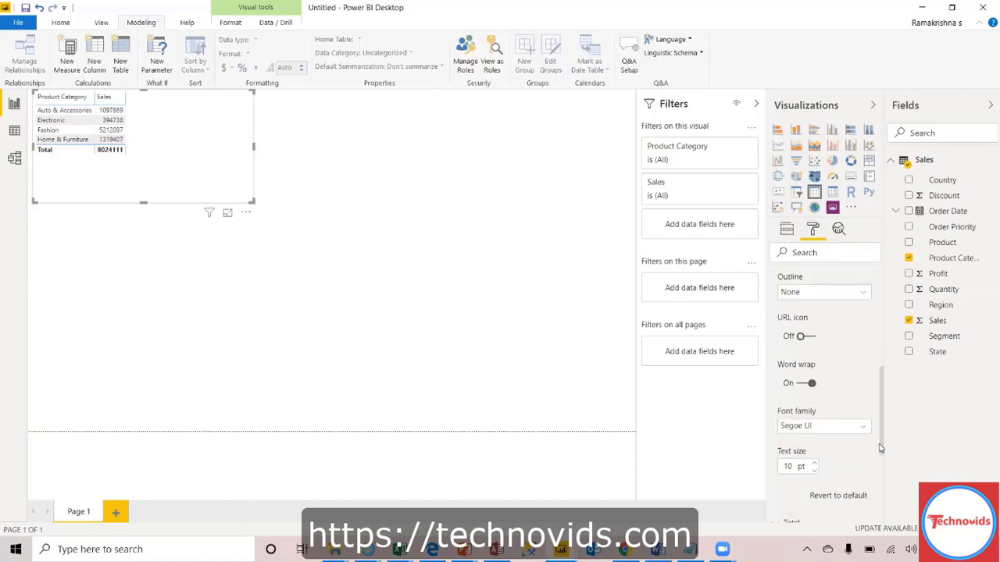
click(793, 460)
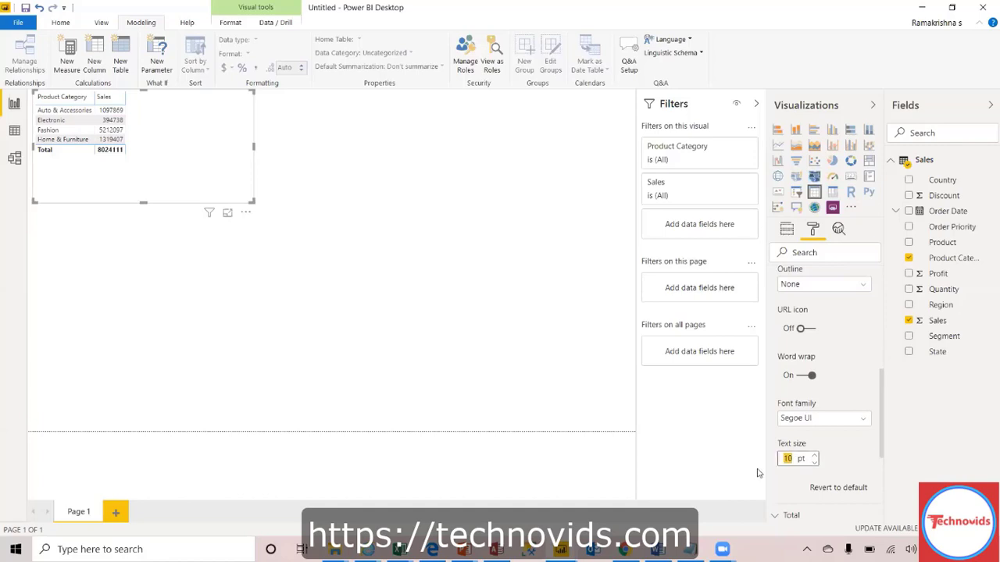
text(15)
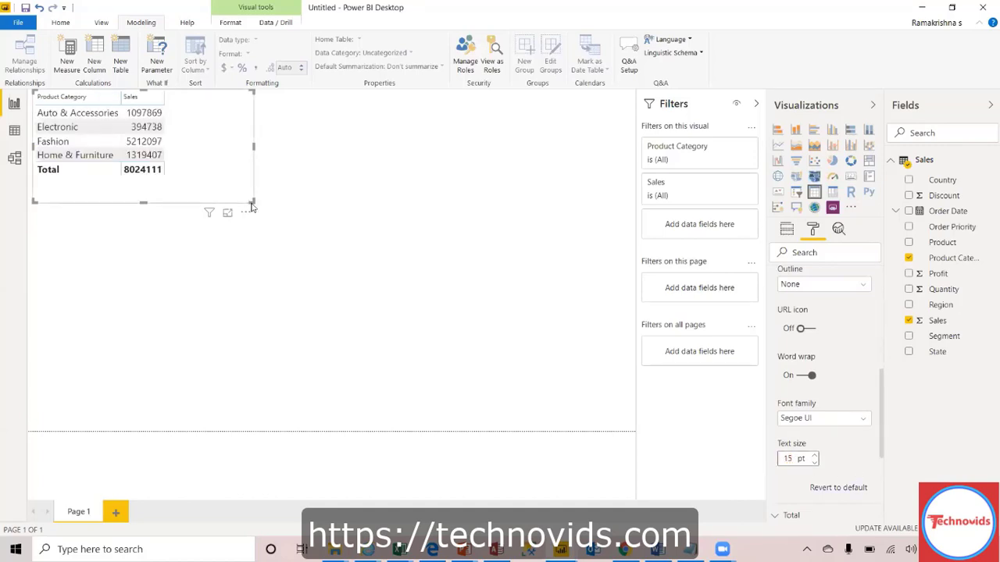
drag(252, 201, 331, 265)
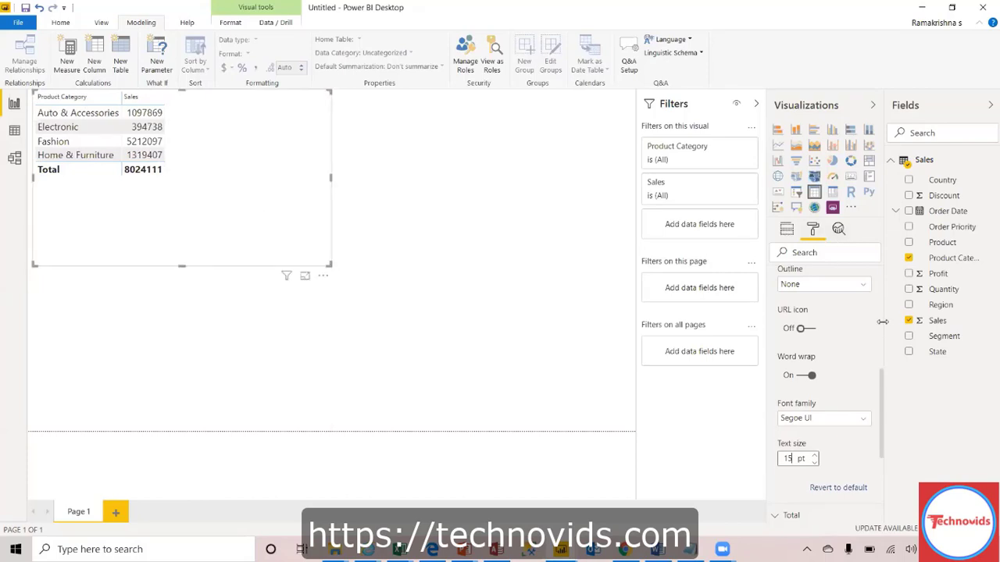
Set the text size of the table's column headers to 20 pt and shrink the visual around its contents
click(878, 394)
scroll(882, 361, up, 3)
scroll(879, 344, up, 3)
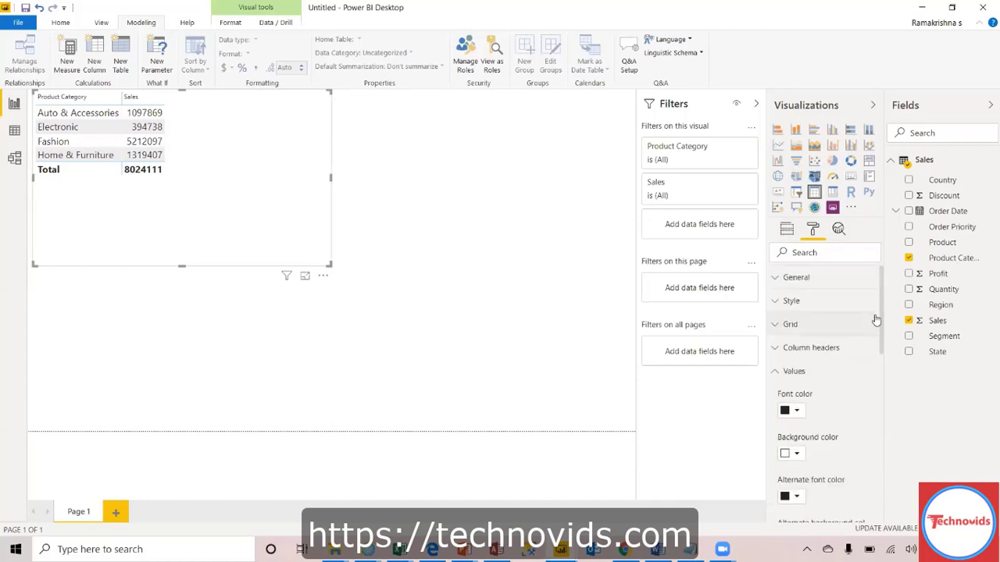
click(774, 375)
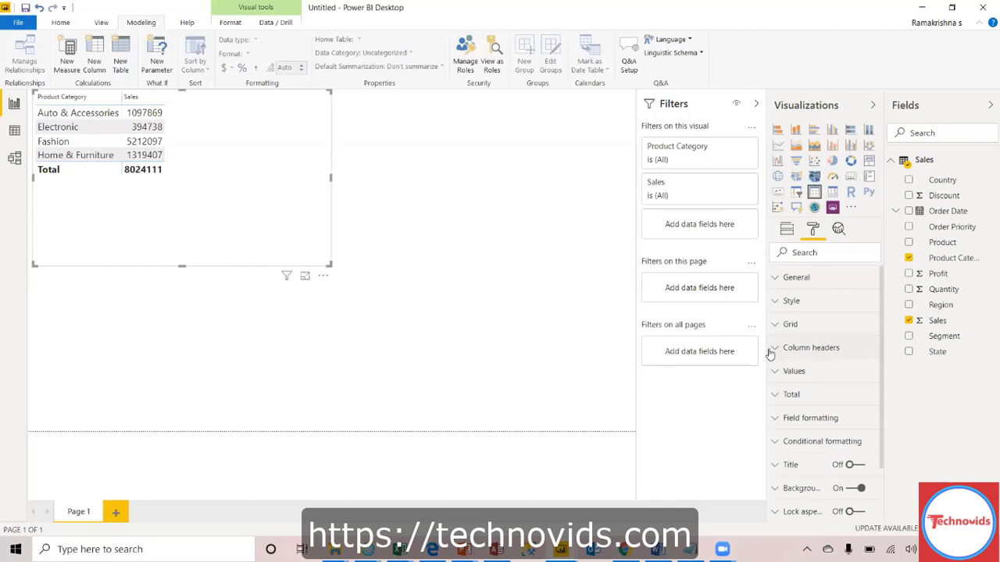
click(772, 349)
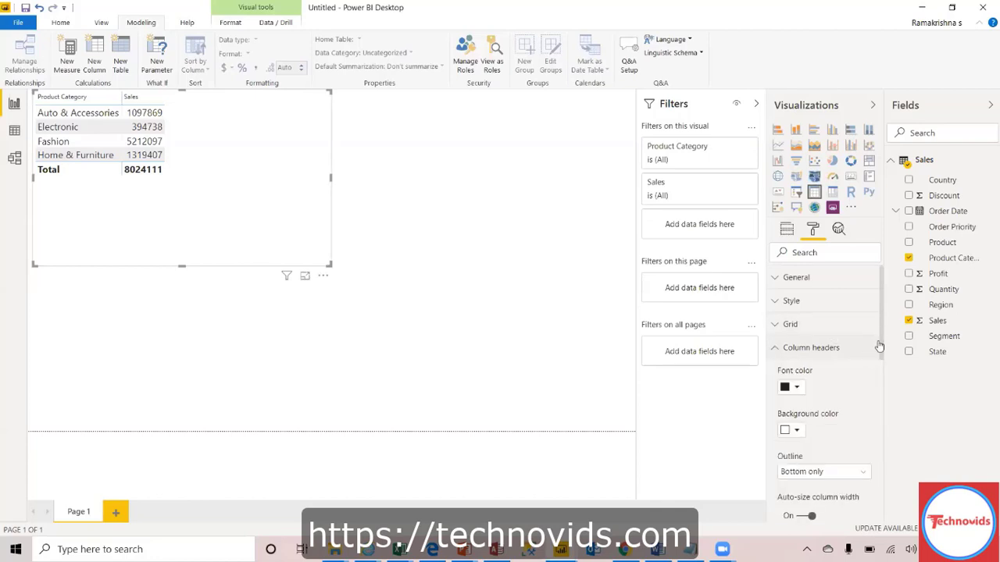
drag(883, 351, 885, 434)
click(790, 374)
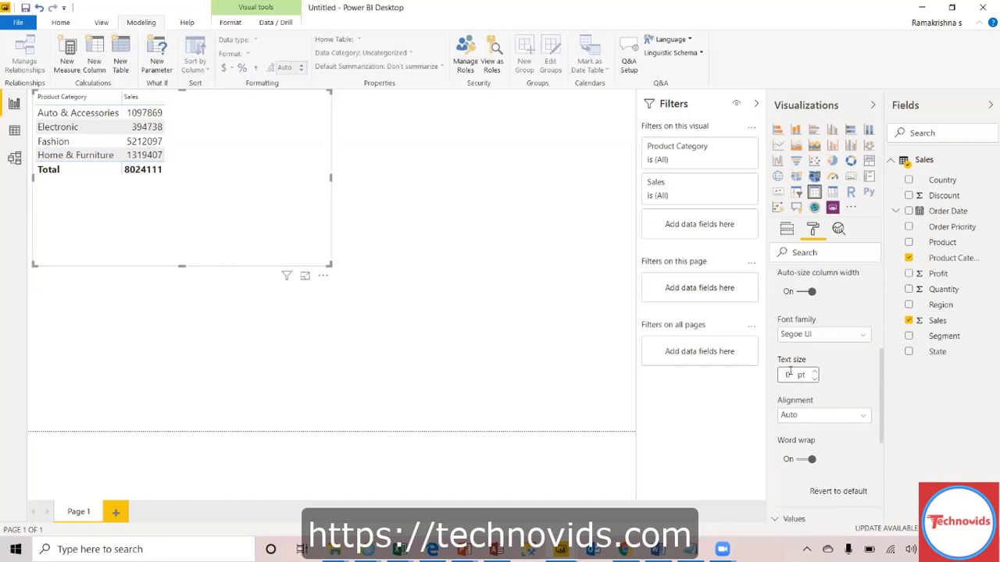
text(20)
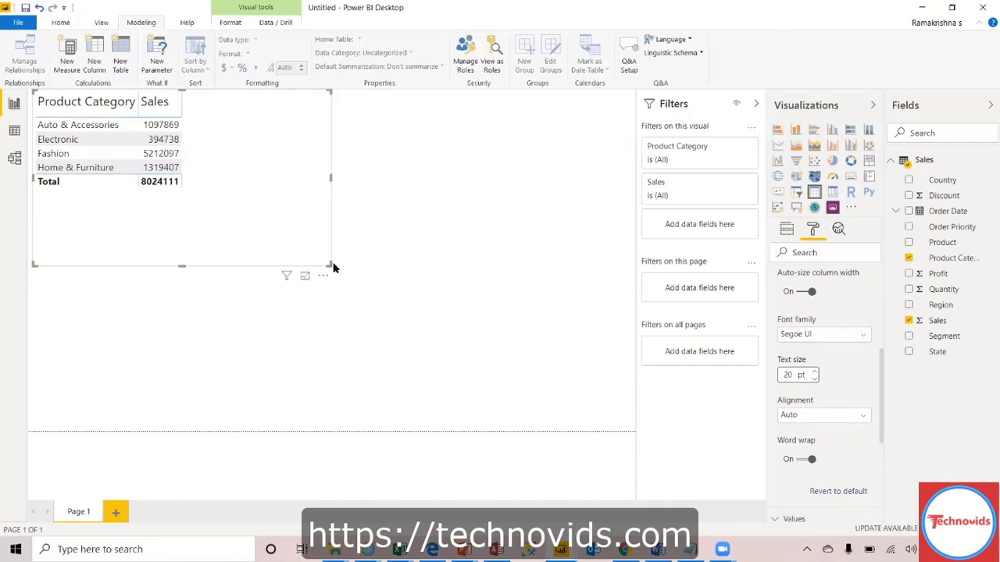
drag(331, 267, 265, 216)
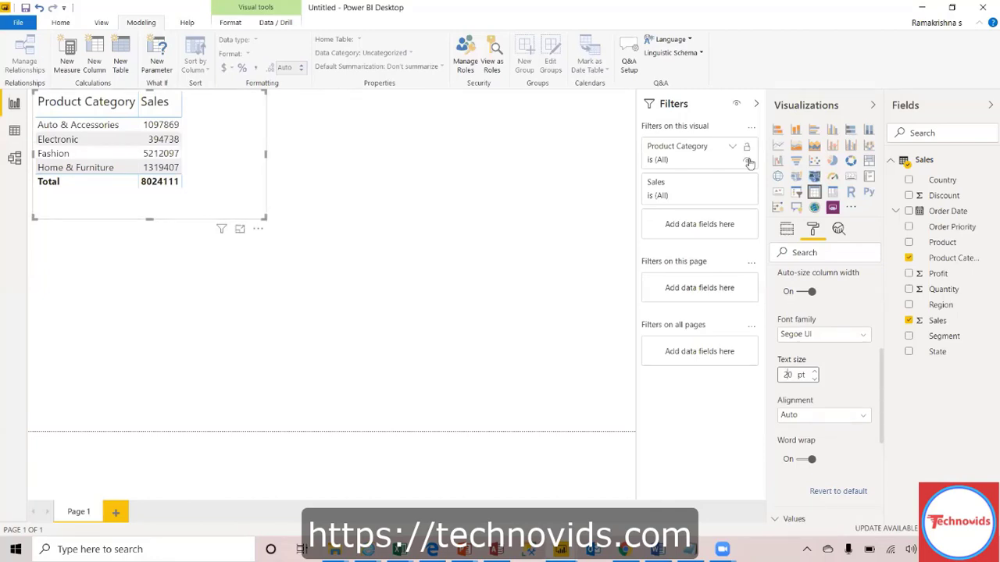
Try the table visual as an enlarged clustered column chart, a clustered bar chart and a pie chart in turn
click(833, 131)
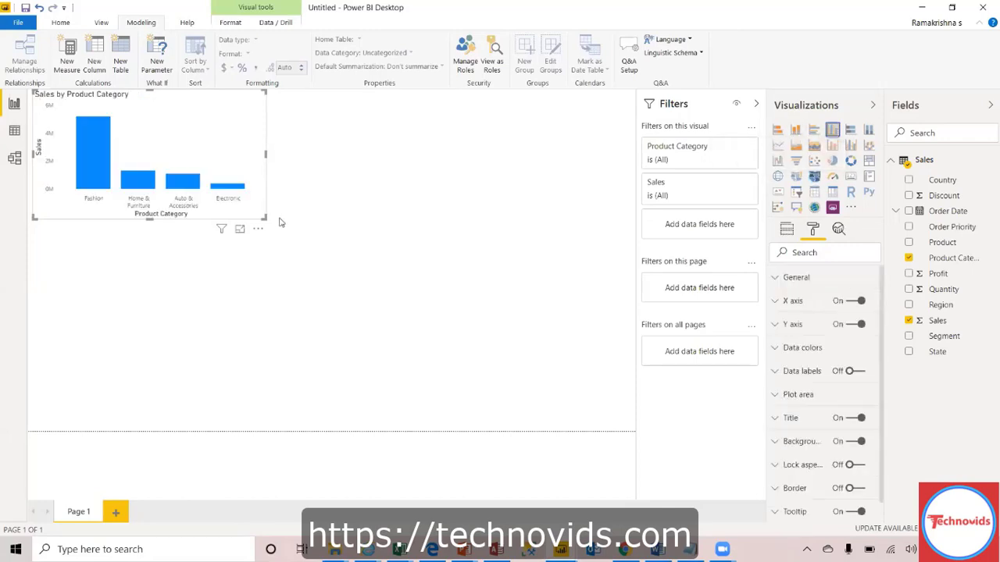
drag(265, 217, 372, 353)
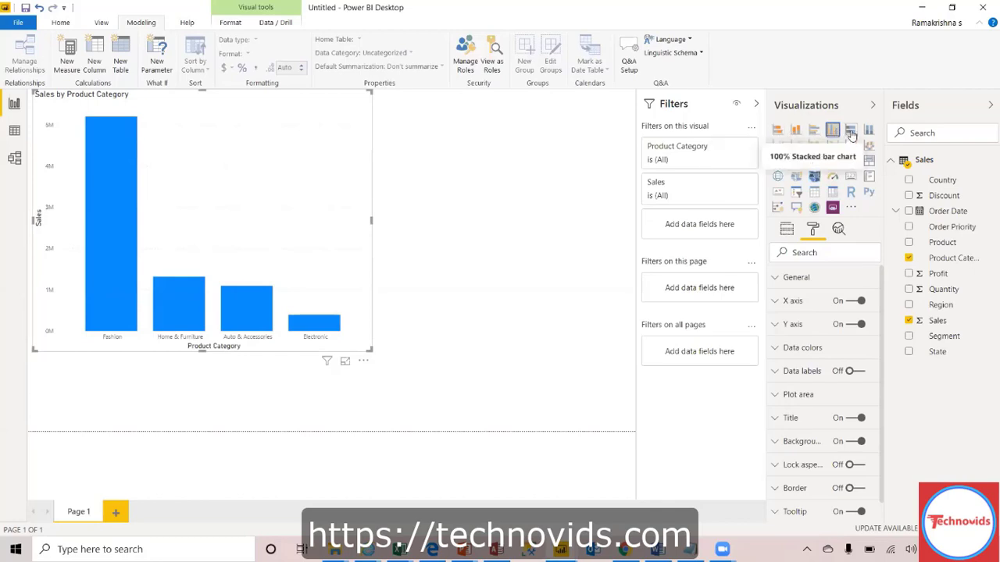
click(813, 131)
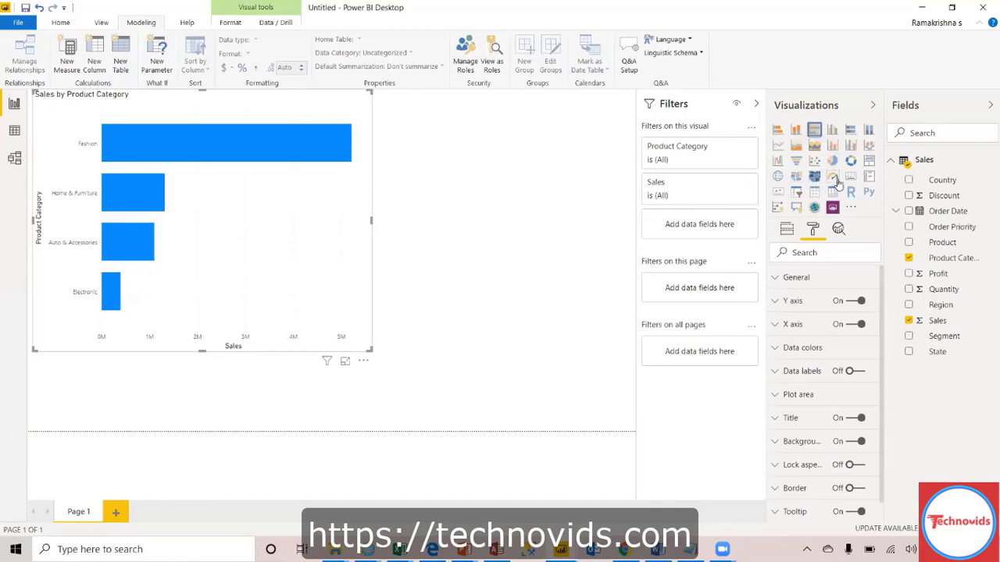
click(833, 162)
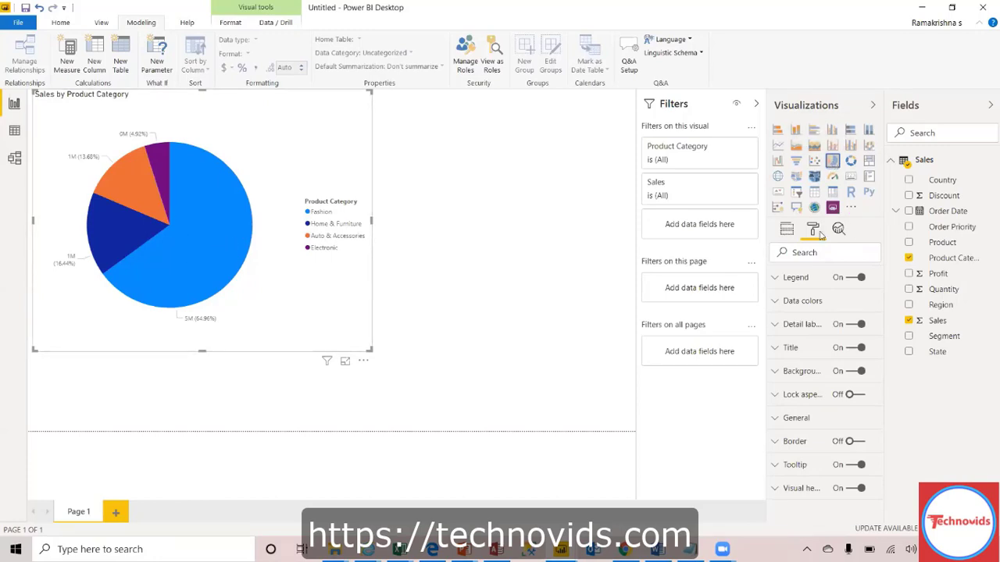
Convert the visual to a donut chart, shrink it towards the page's upper-left corner and leave it selected
click(850, 162)
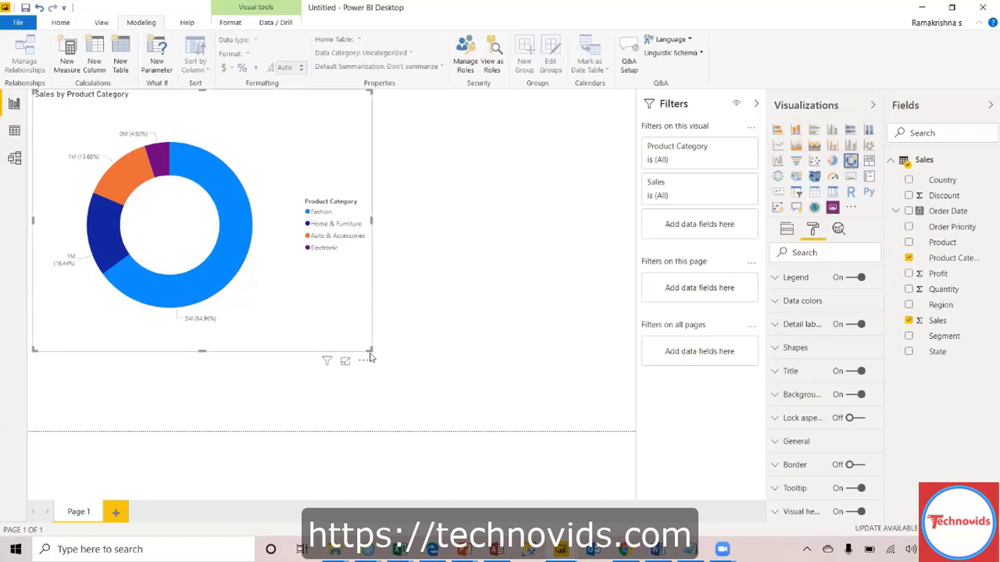
drag(371, 353, 257, 242)
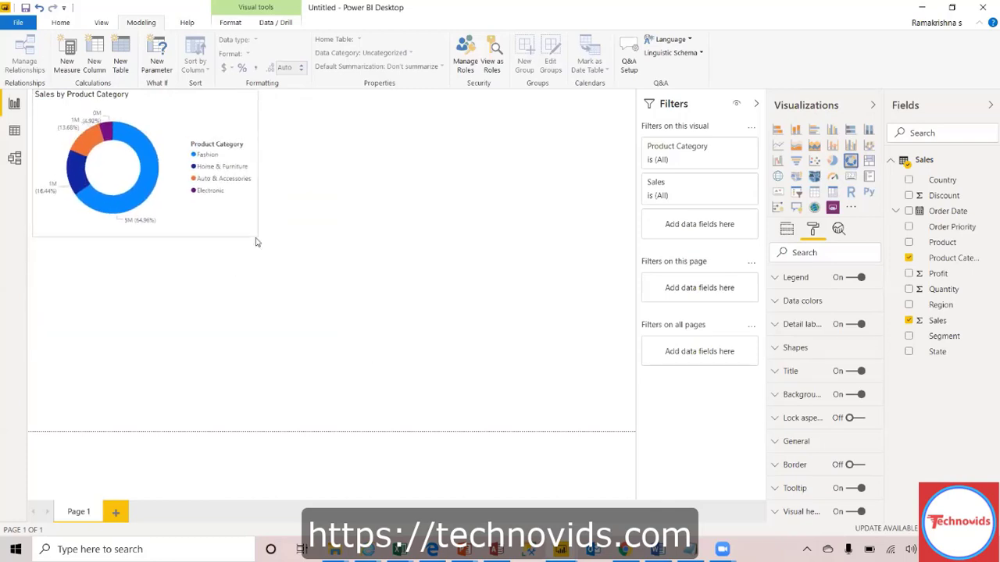
click(195, 313)
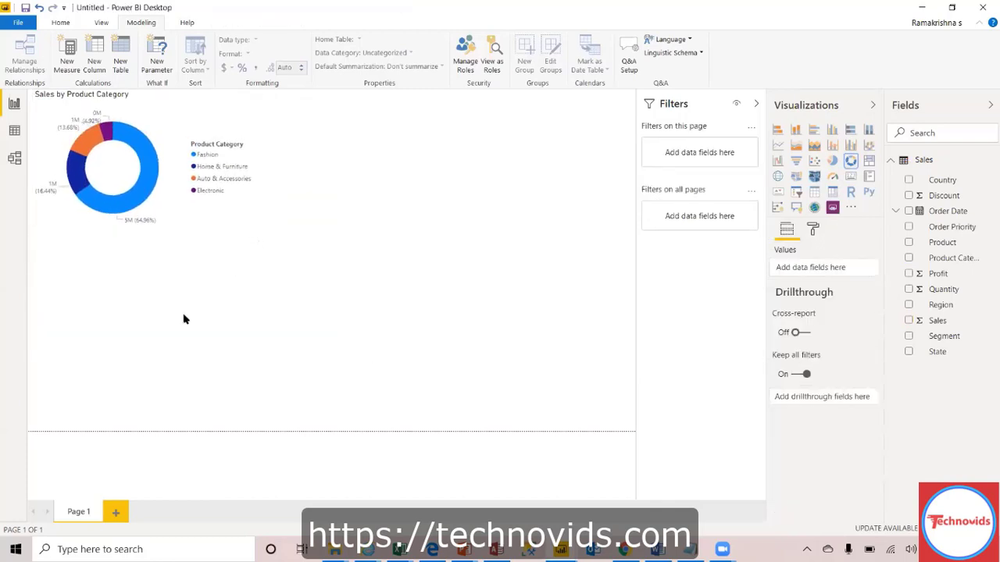
click(242, 114)
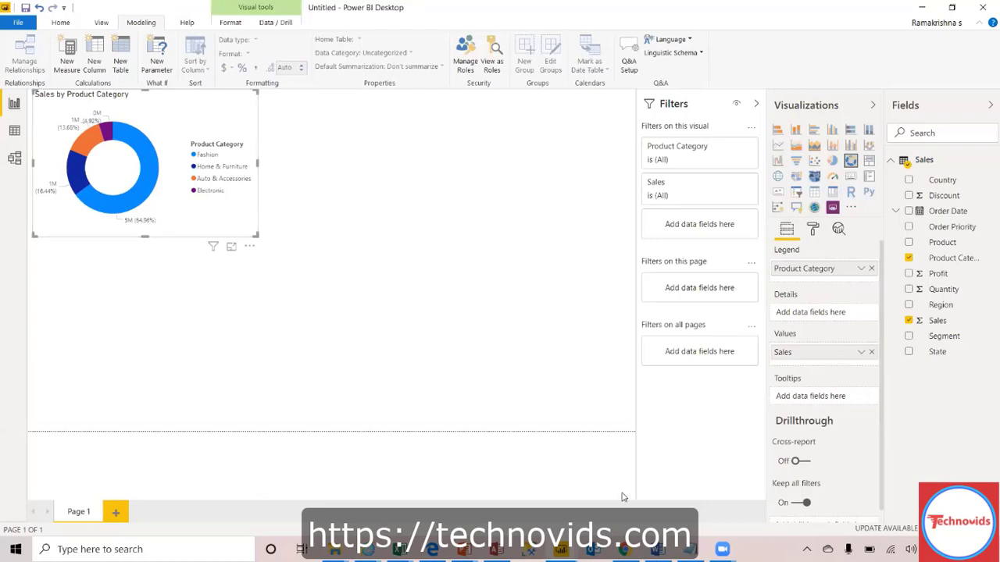
Switch to the Sales Sample Data workbook in Excel, examine the Country and Region filter values, and return to Power BI
click(399, 550)
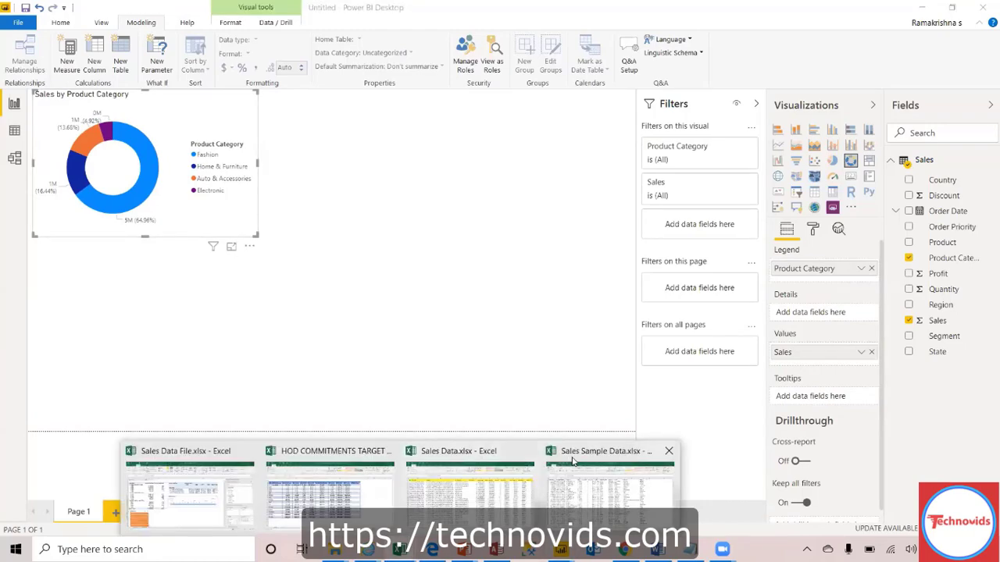
click(574, 462)
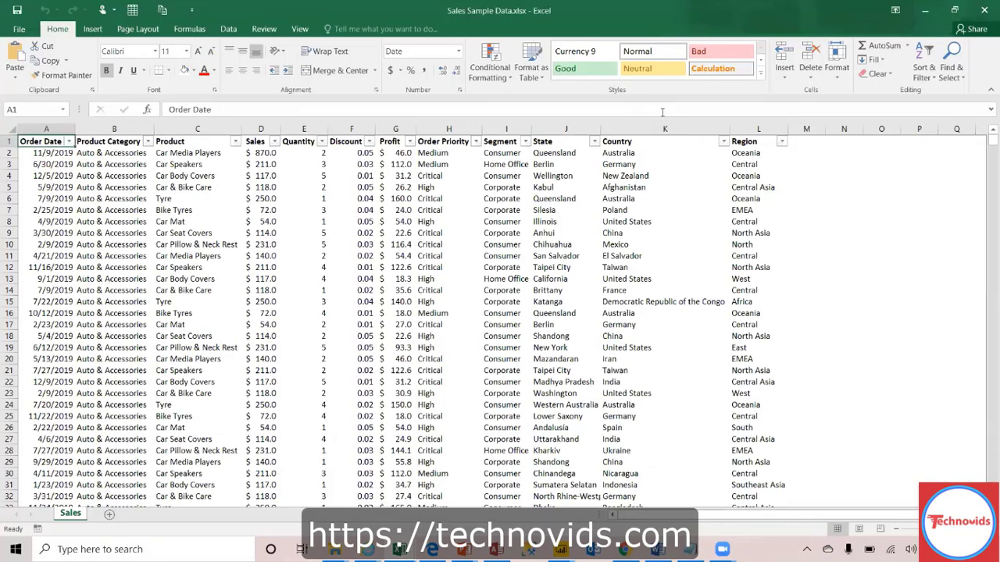
click(723, 141)
mouse_move(723, 281)
mouse_down()
mouse_move(720, 355)
mouse_move(719, 274)
mouse_up()
click(703, 367)
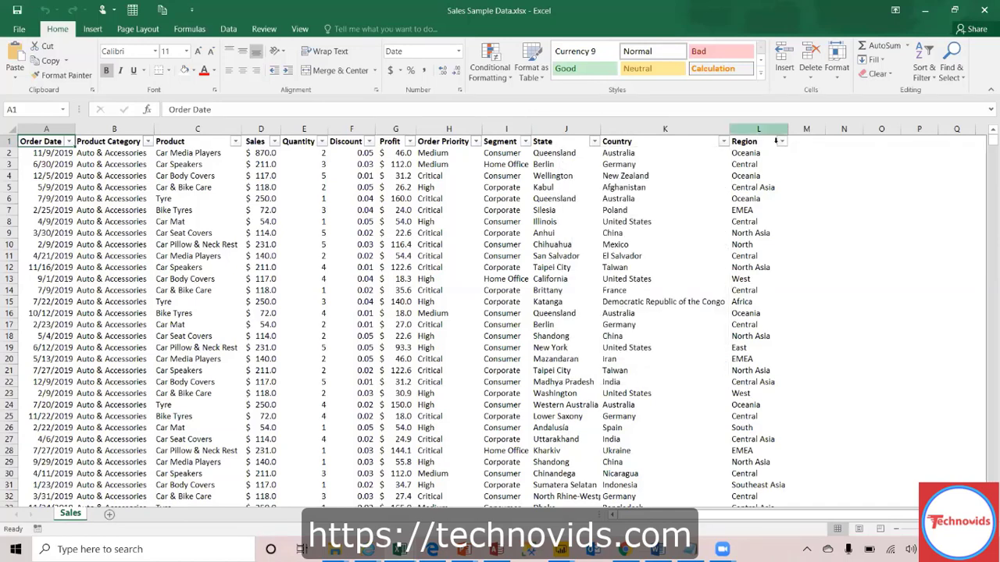
click(781, 142)
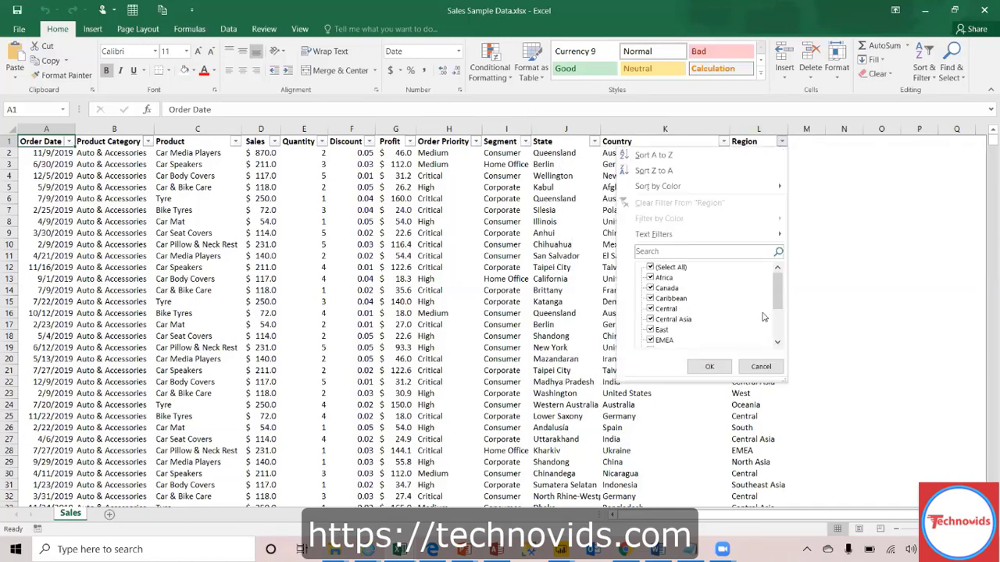
drag(781, 304, 779, 346)
scroll(780, 346, up, 3)
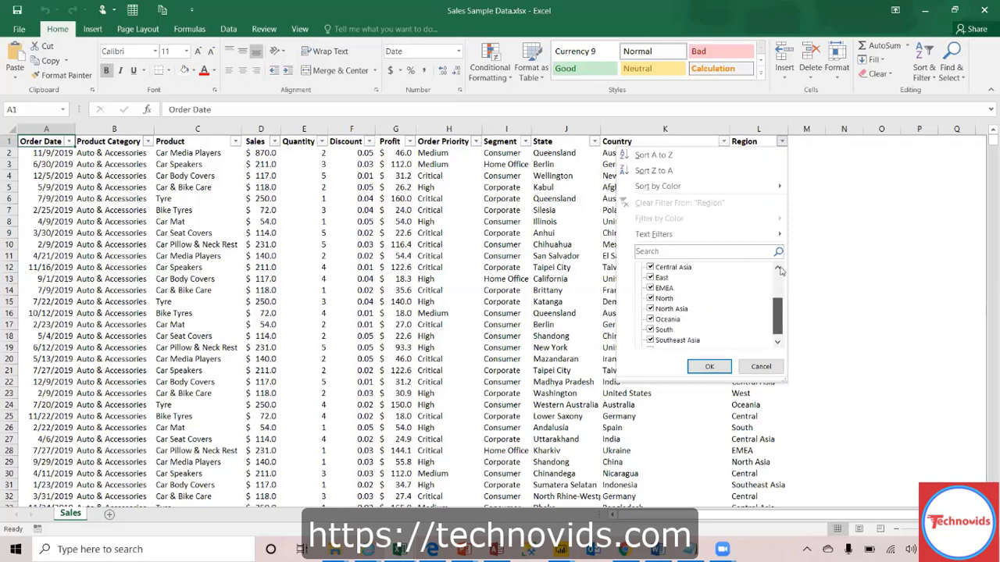
click(760, 367)
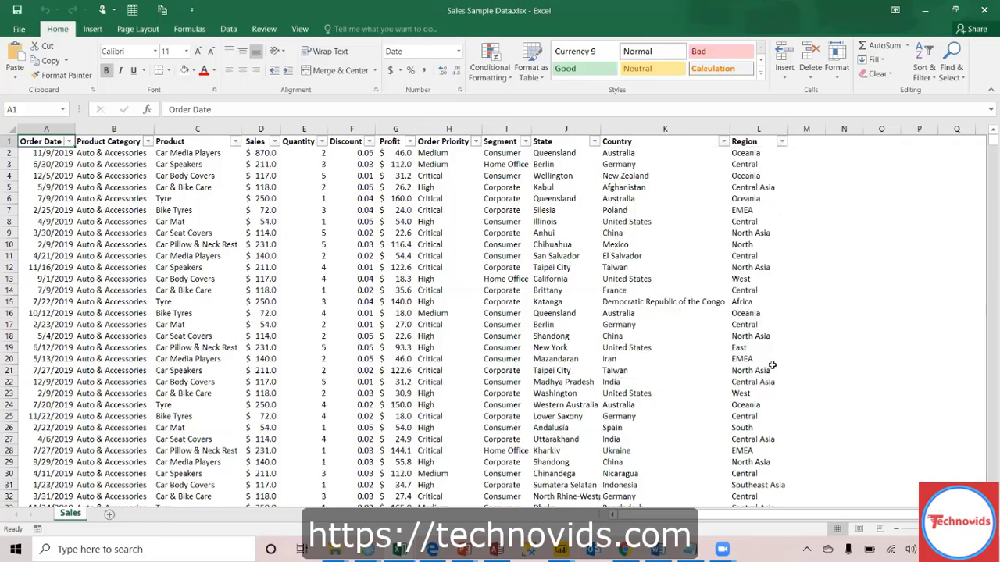
click(923, 17)
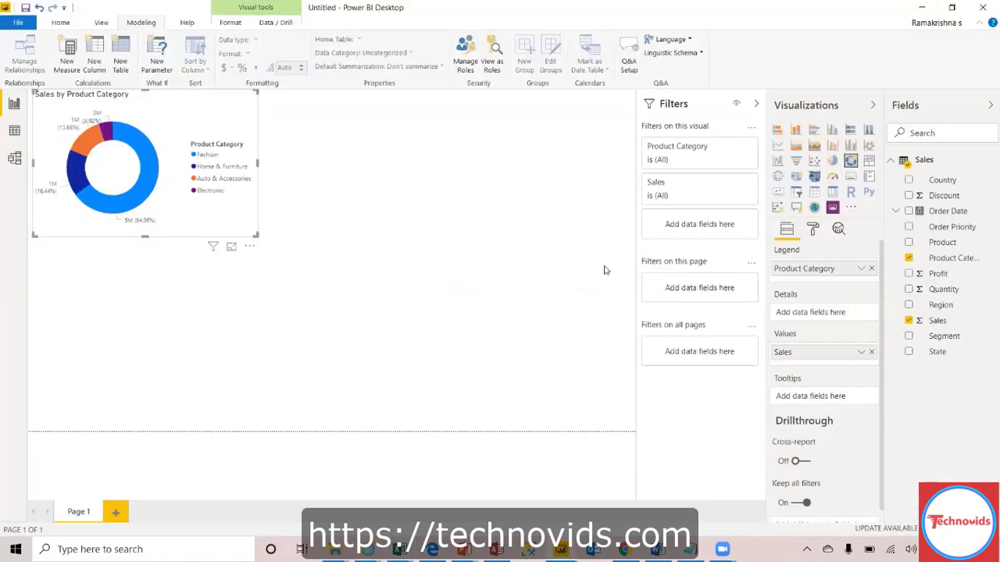
click(909, 305)
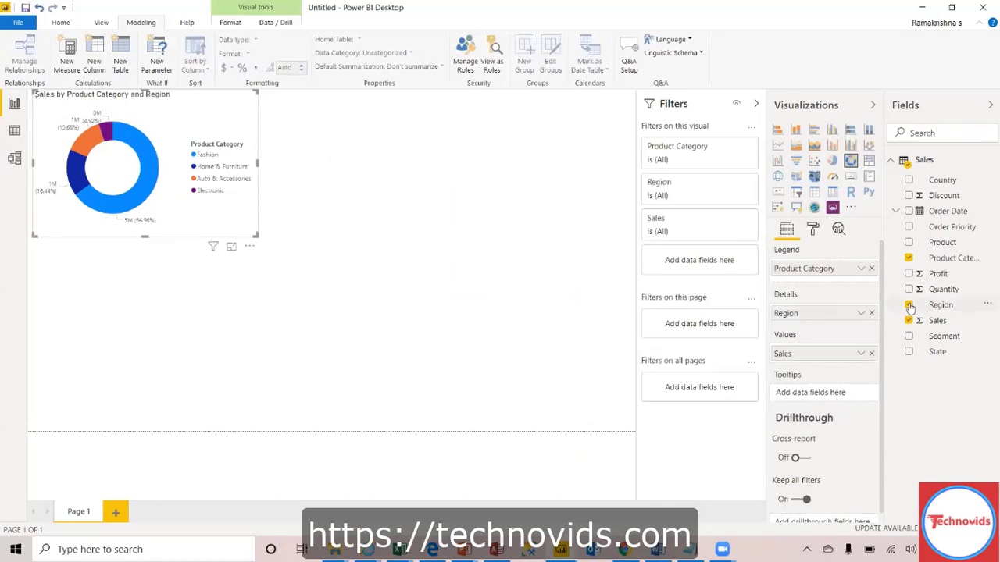
click(910, 306)
click(909, 306)
click(909, 305)
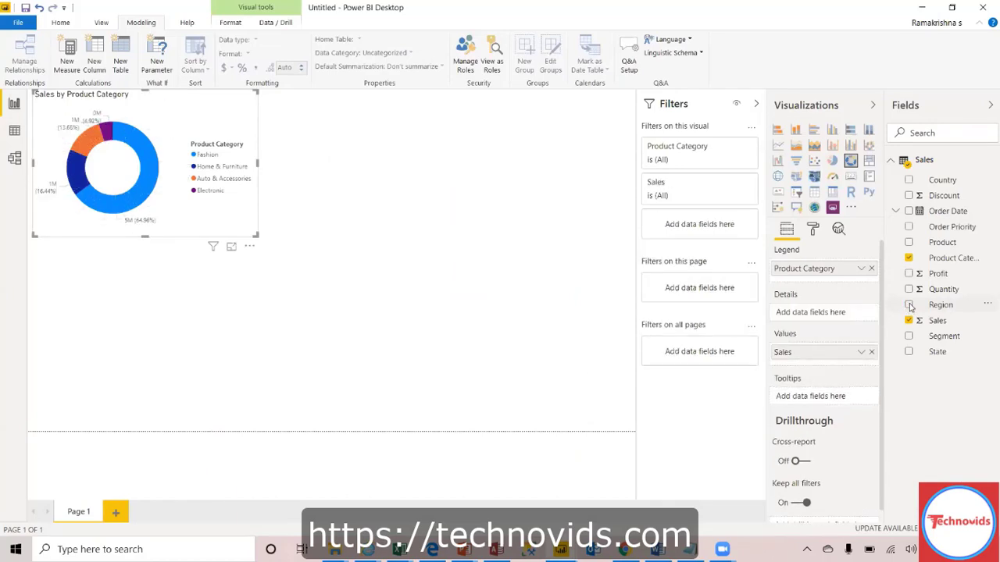
Create an enlarged Sales by Region visual below the donut chart and convert it to a stacked column chart
click(408, 135)
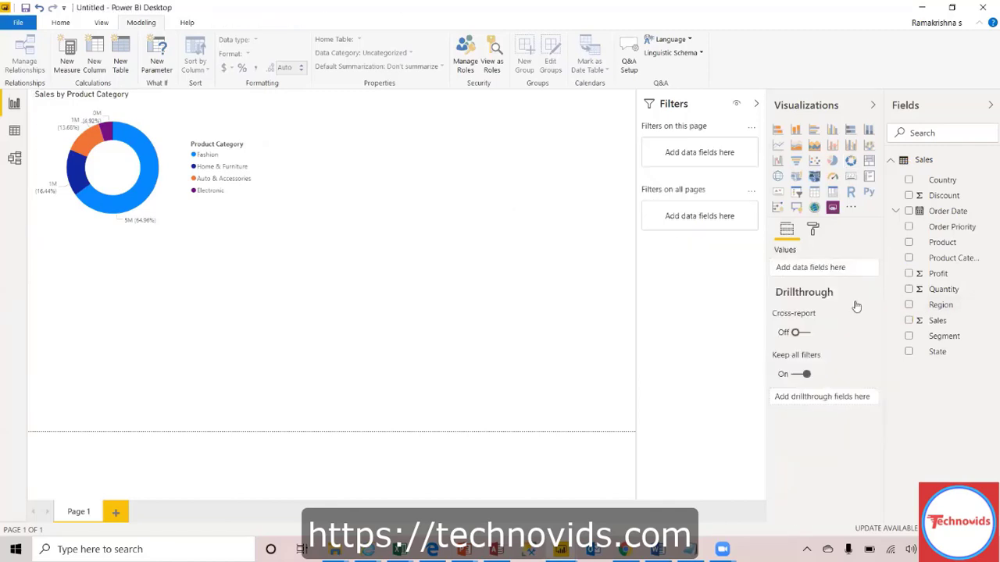
click(910, 305)
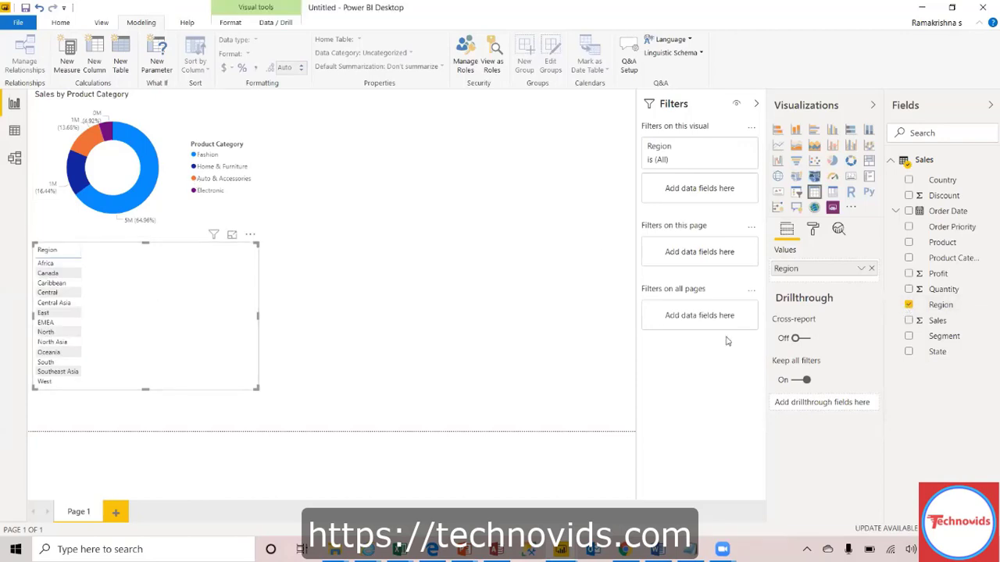
click(909, 321)
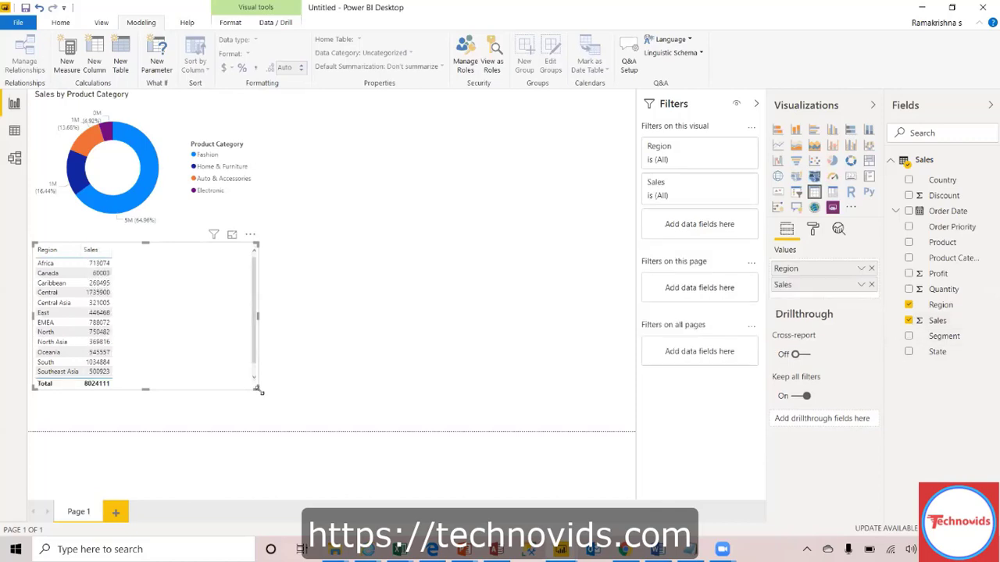
drag(257, 388, 294, 423)
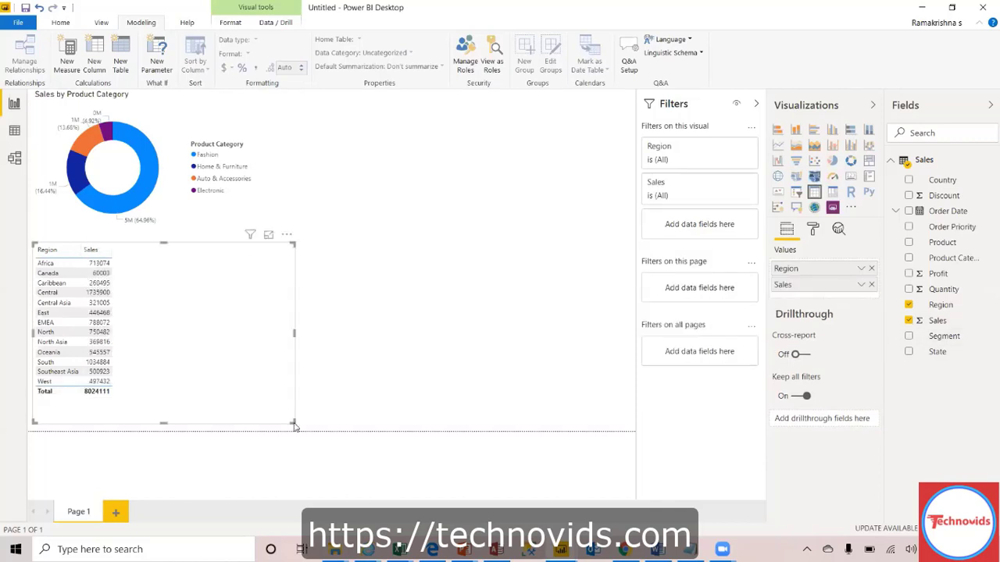
click(796, 131)
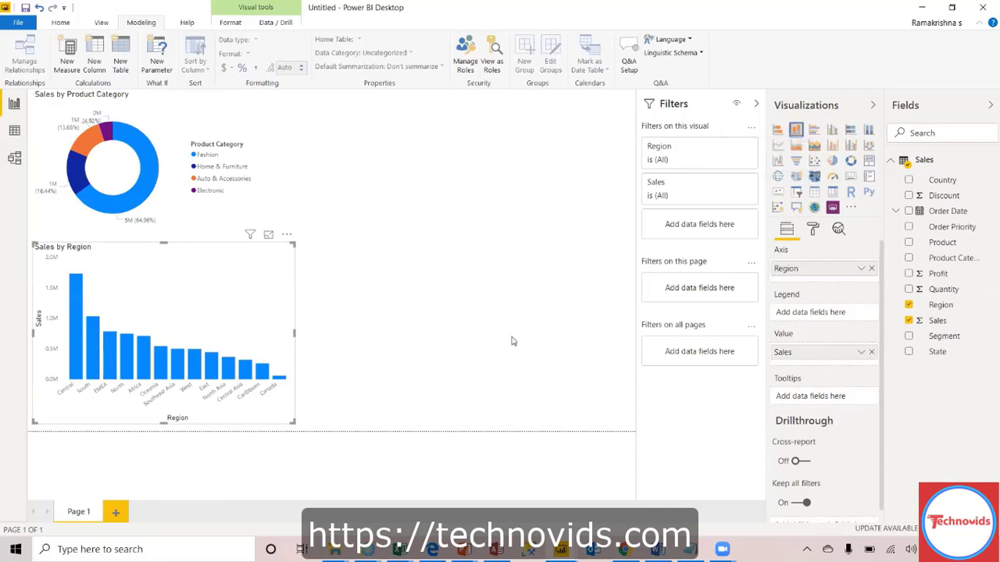
mouse_move(294, 335)
mouse_down()
mouse_move(319, 337)
mouse_move(286, 335)
mouse_up()
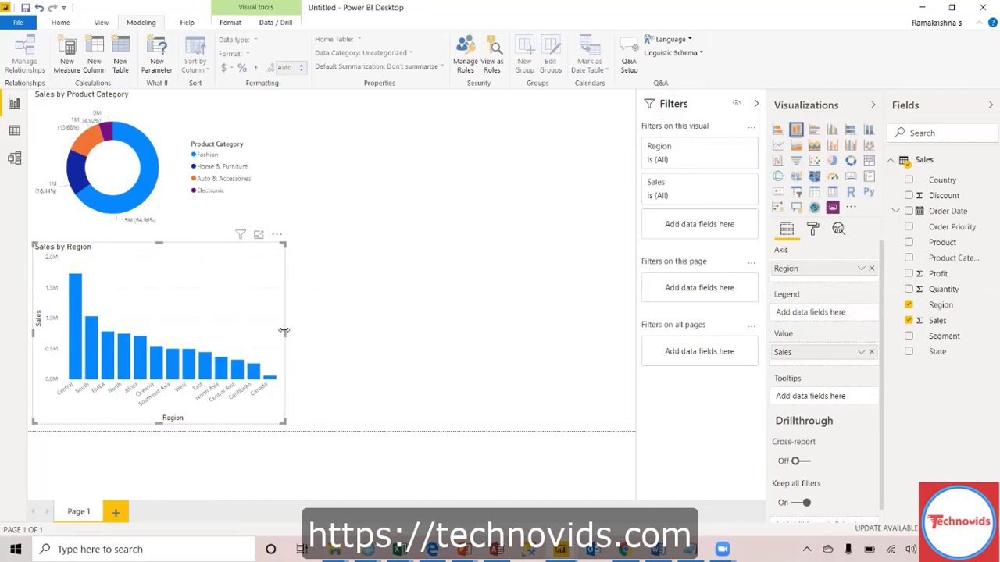
Try an enlarged map of Sales by Country beside the donut chart, and delete it from the page
click(496, 197)
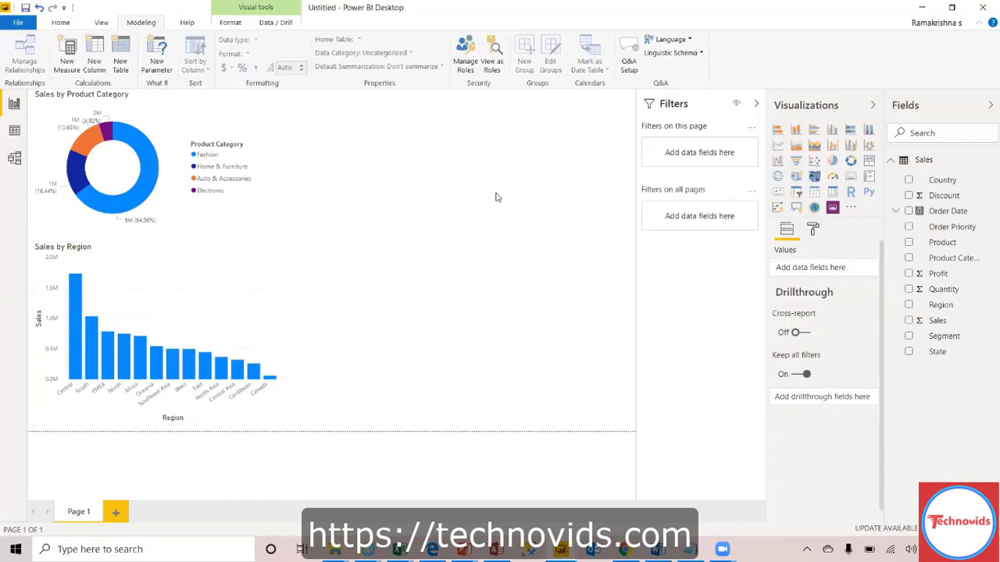
click(908, 180)
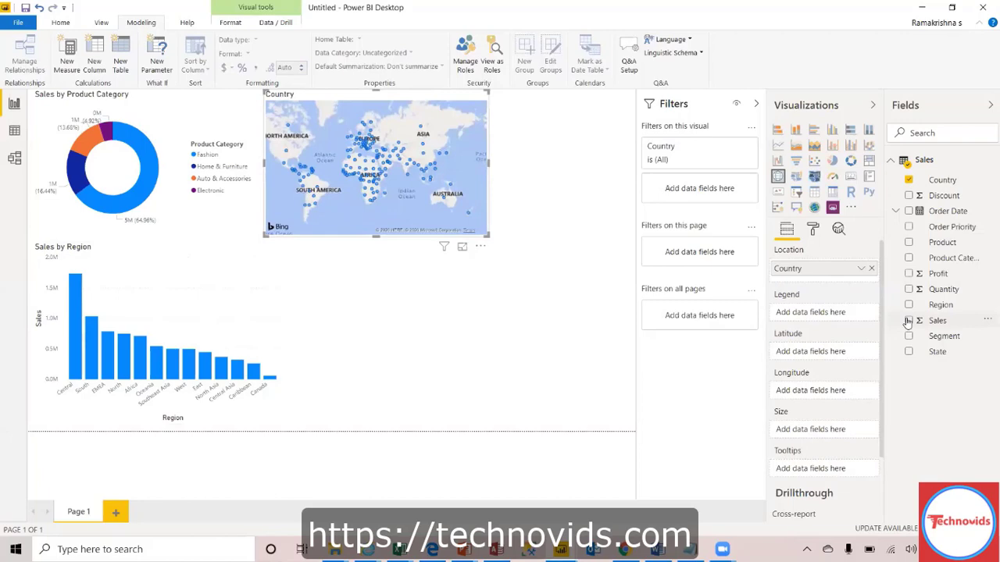
click(909, 320)
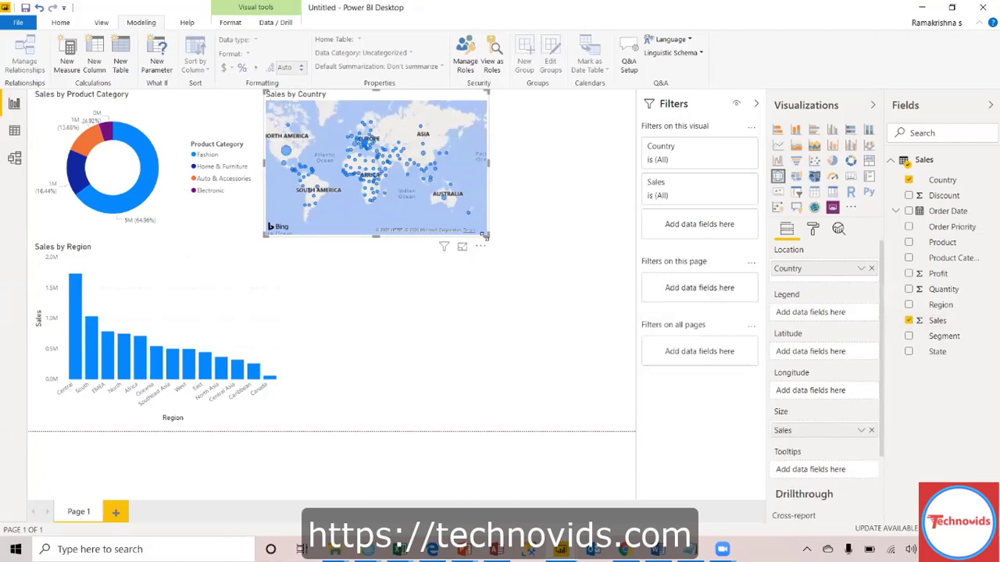
drag(485, 234, 629, 391)
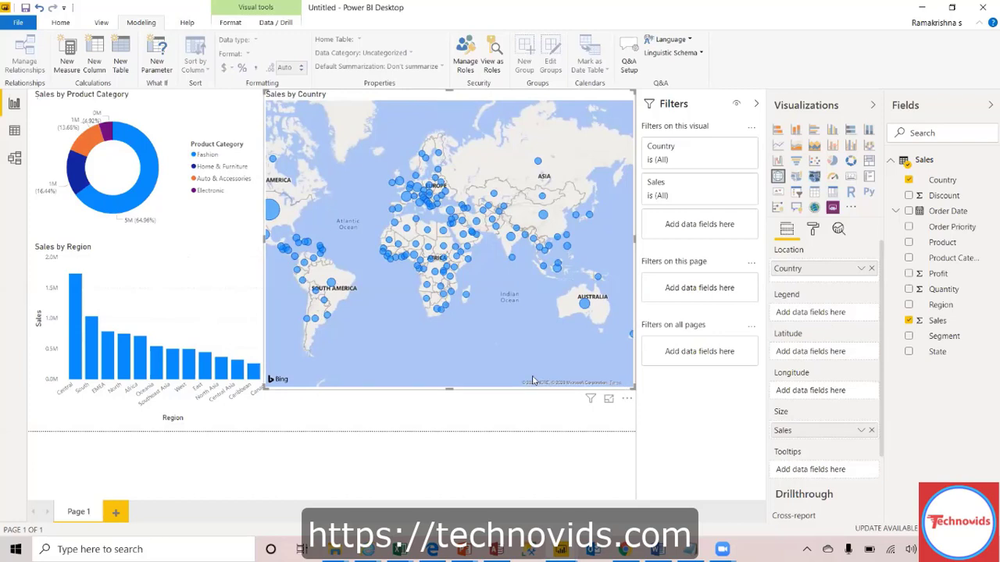
key(Delete)
Add a new report page and create a Country map on it, enlarged to fill the page
click(116, 512)
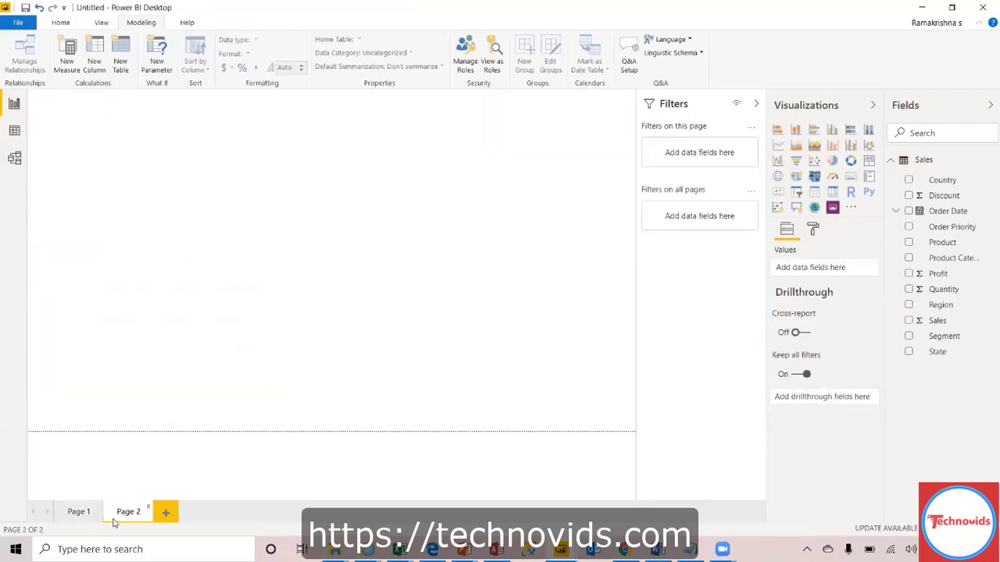
click(908, 180)
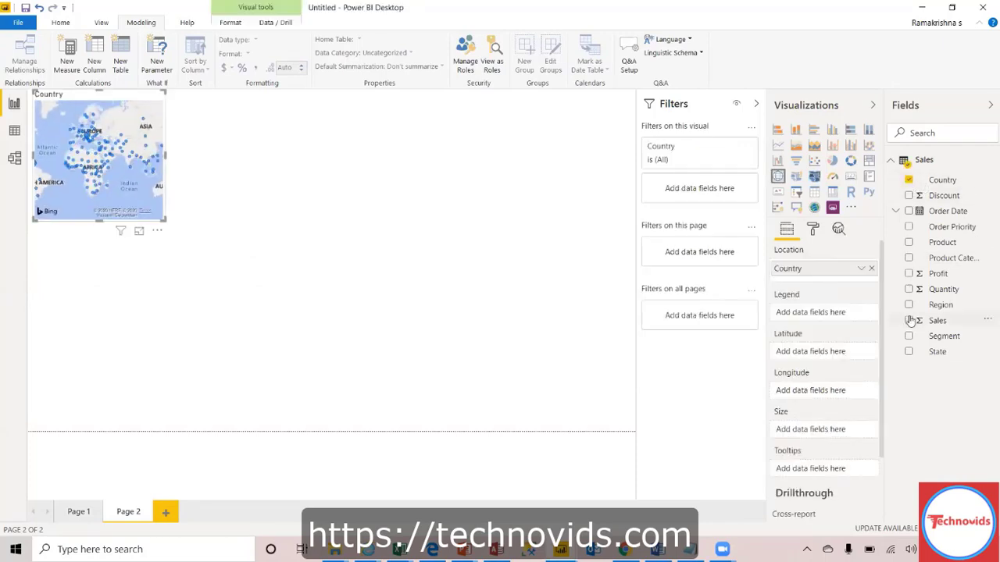
drag(164, 220, 628, 426)
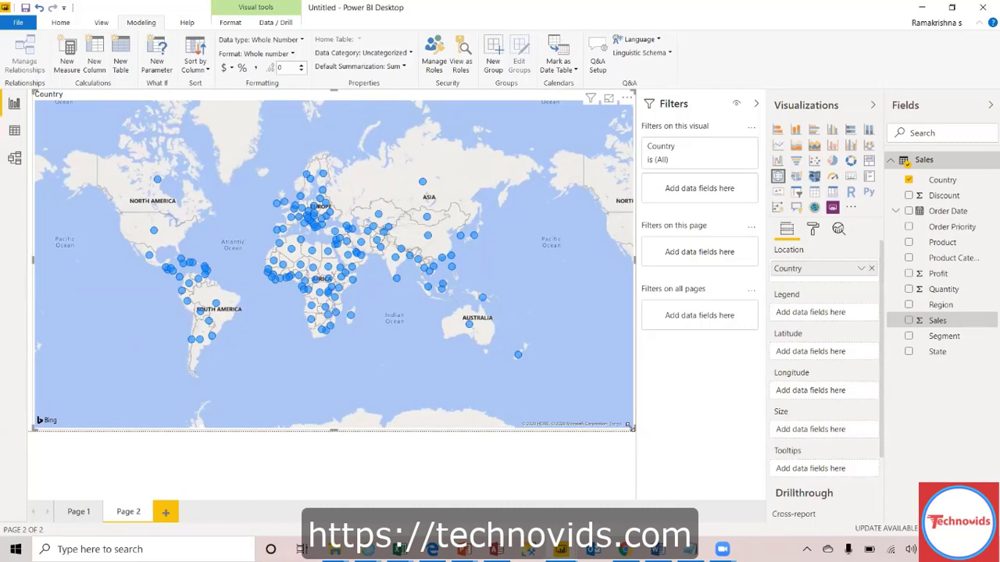
Inspect the country bubbles around India on the map and size the bubbles by Sales
mouse_move(396, 281)
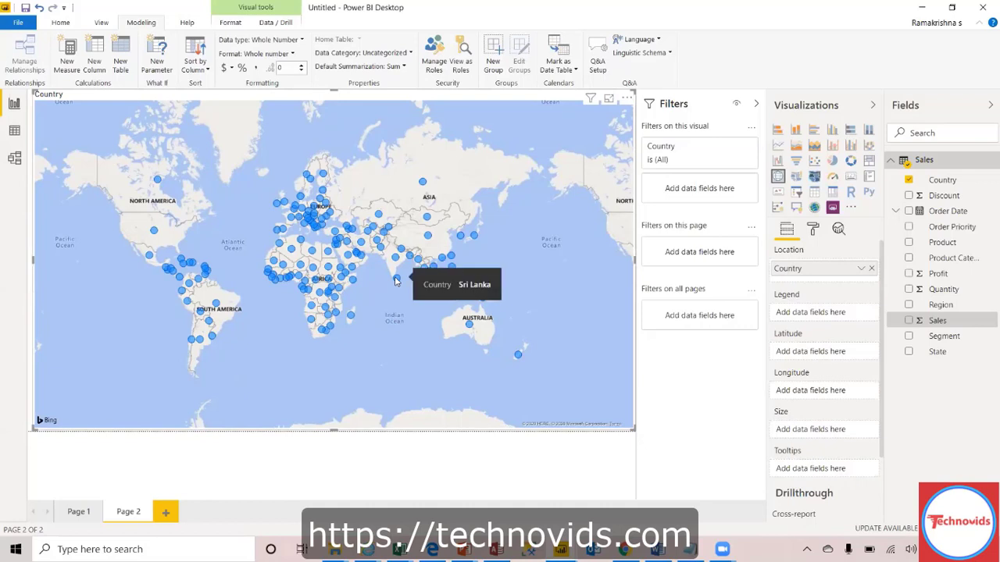
mouse_move(396, 262)
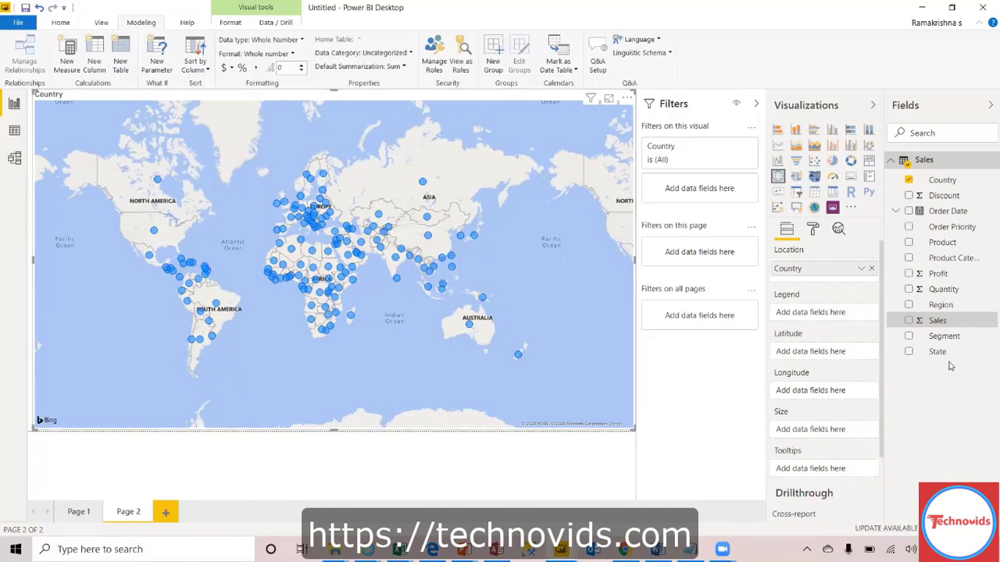
click(908, 321)
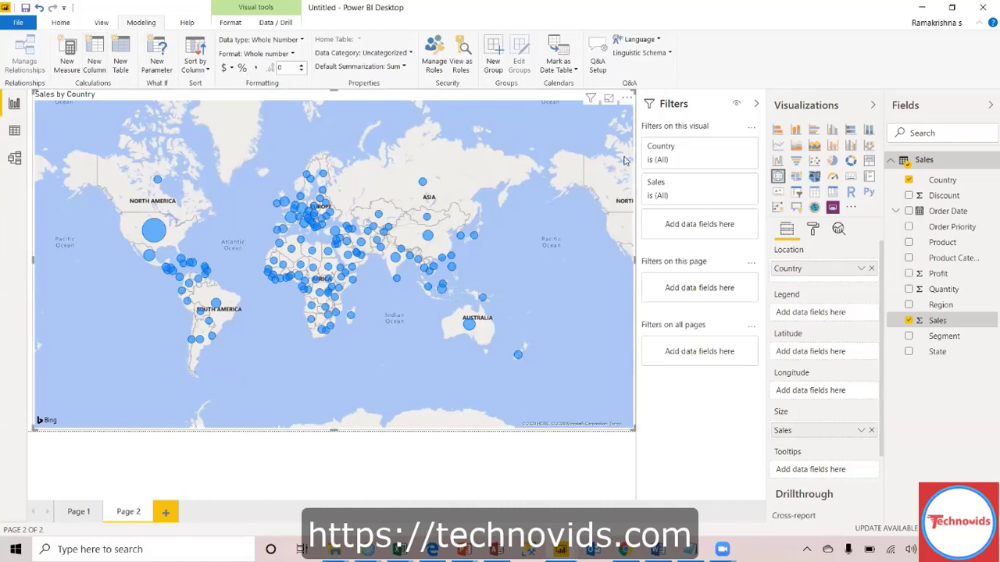
Filter the map's Country field with a Top N filter showing the top 10 by Sales
click(733, 149)
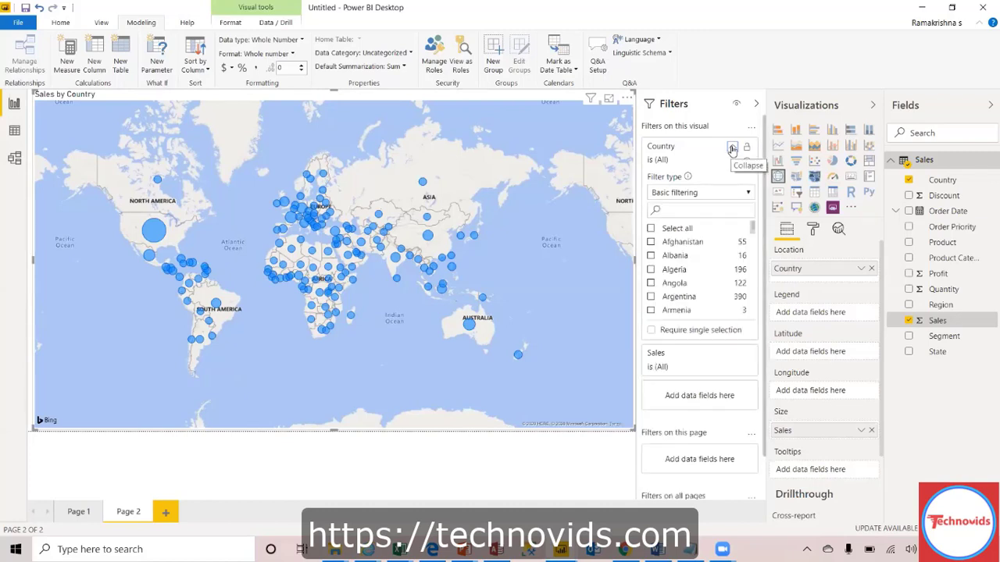
click(748, 195)
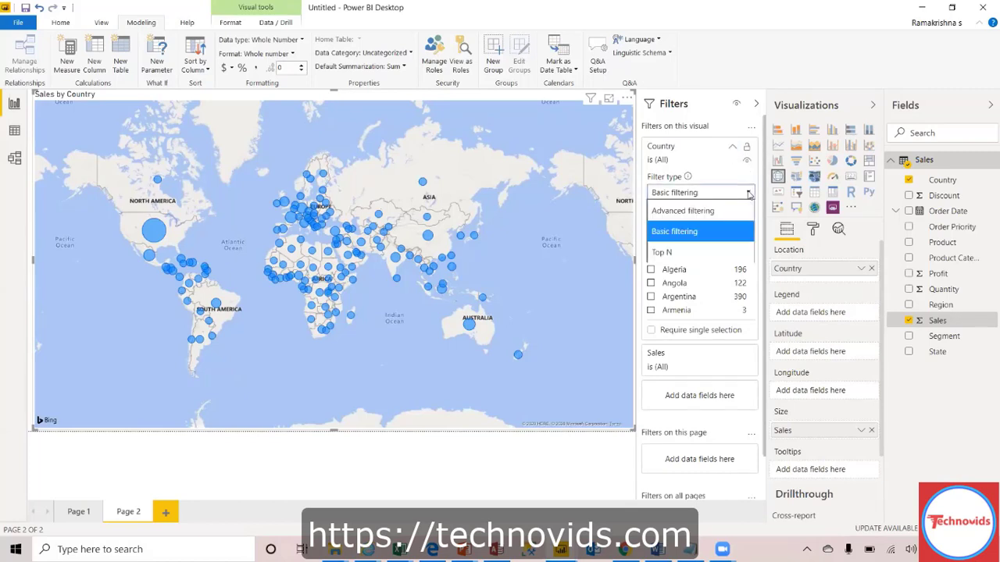
click(679, 252)
click(720, 226)
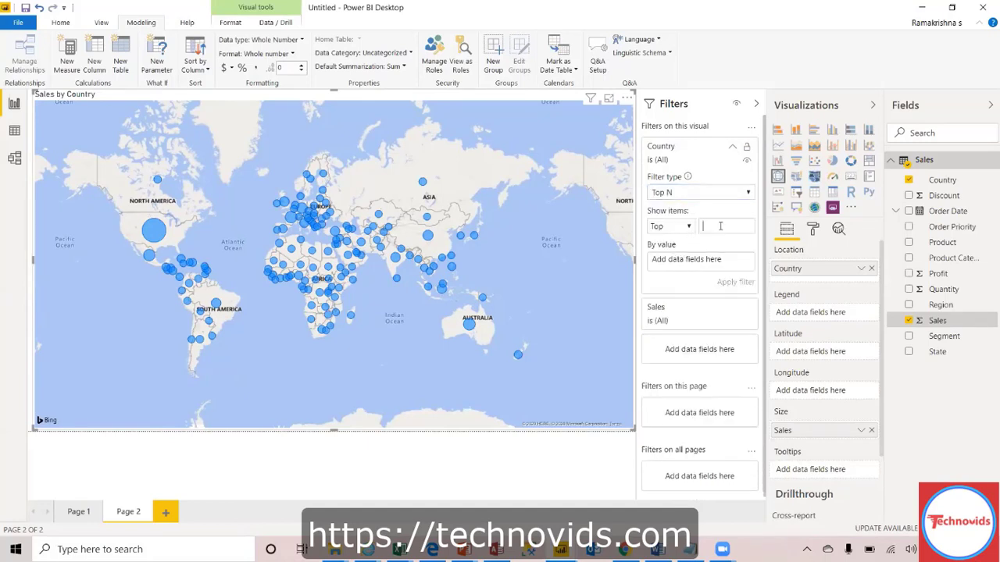
text(10)
drag(931, 323, 700, 266)
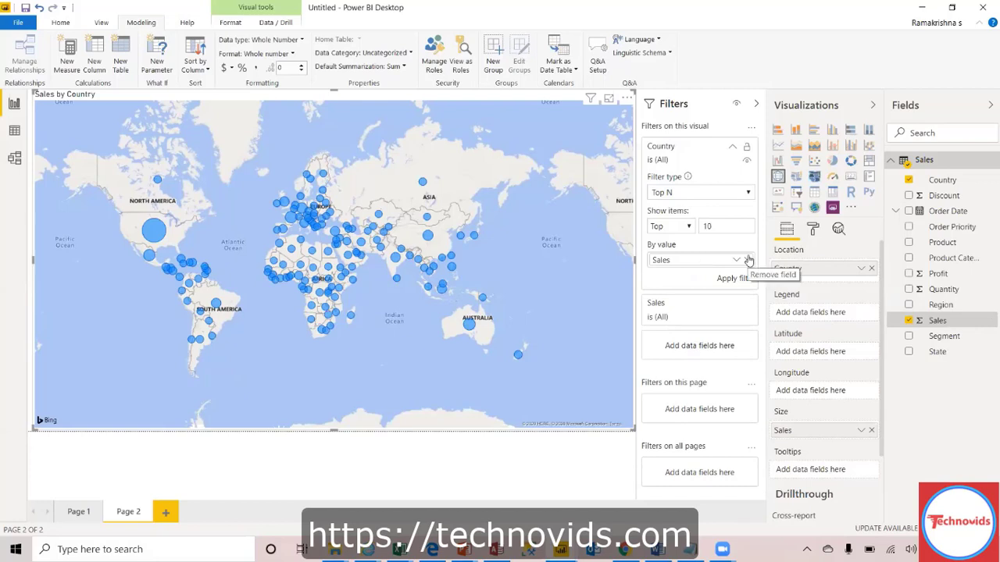
click(733, 281)
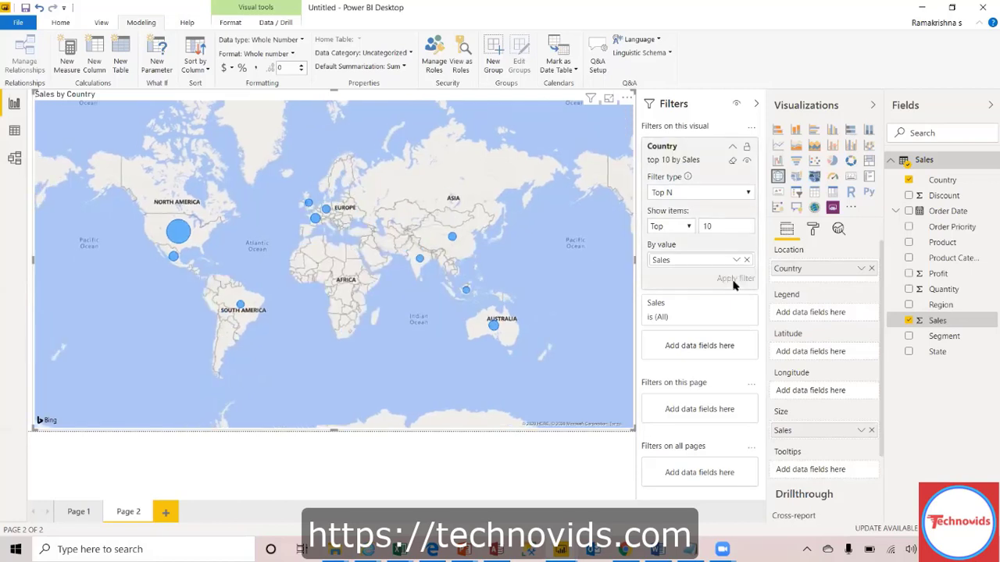
Try limiting the map's Country filter to the top 5 by Sales, and set it back to the top 10
drag(726, 227, 687, 228)
text(5)
click(725, 280)
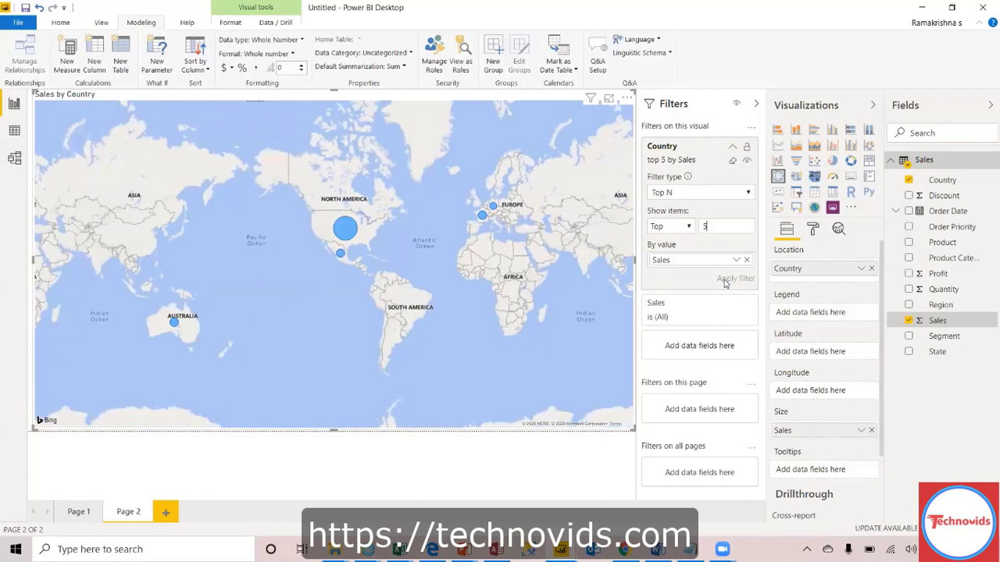
drag(719, 227, 678, 226)
text(10)
click(733, 282)
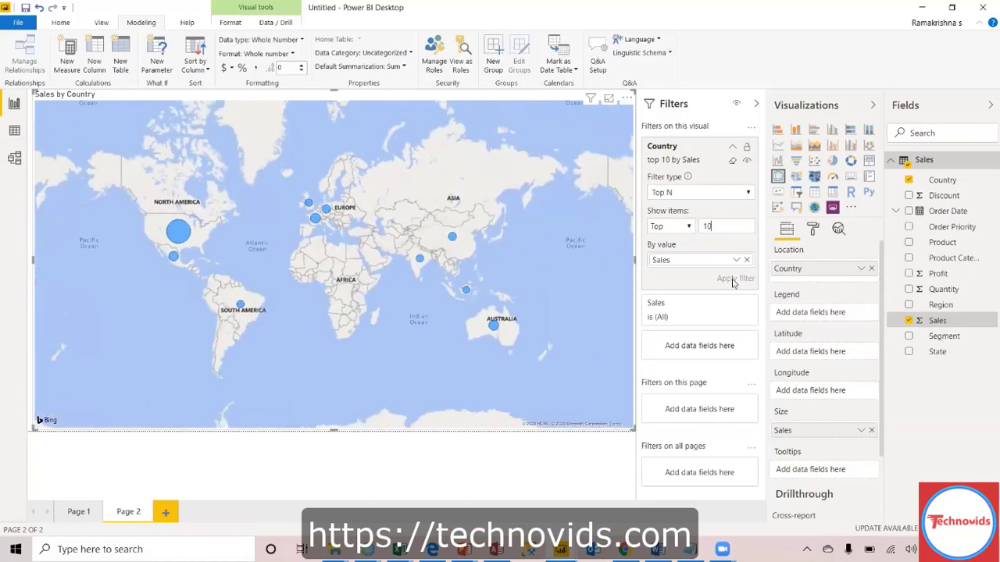
Switch the map's Country filter to show the bottom 10 by Sales and apply it
click(688, 228)
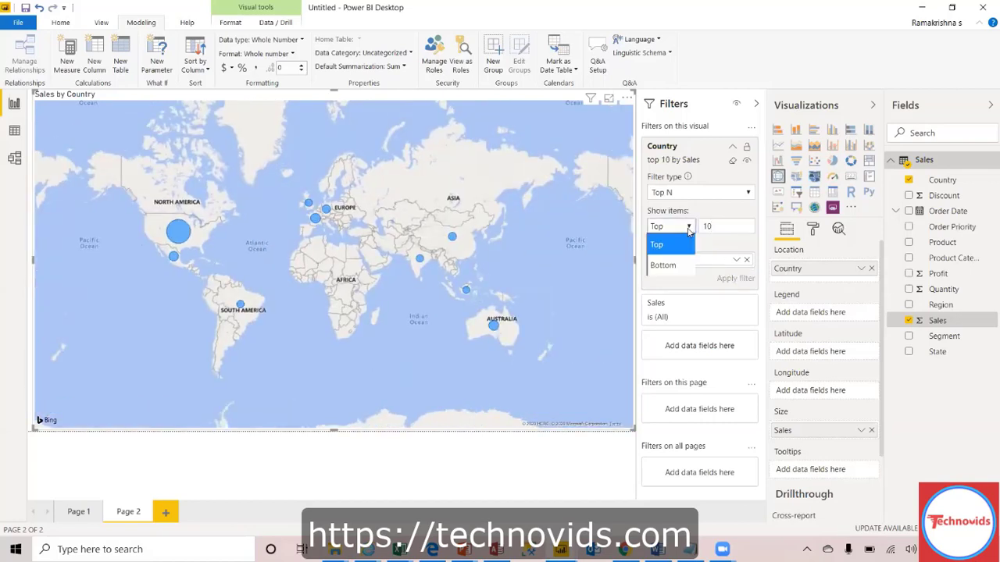
click(664, 265)
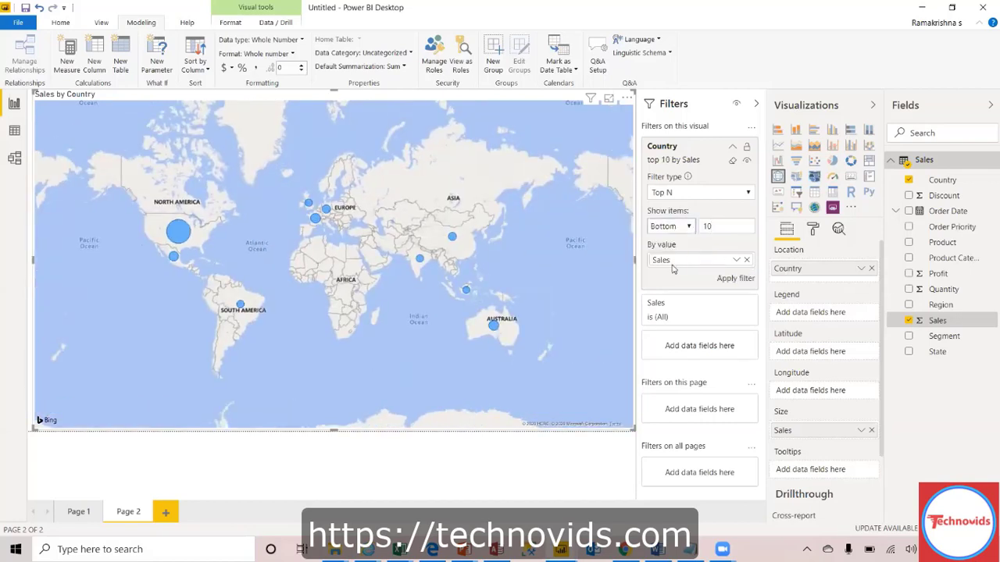
click(731, 282)
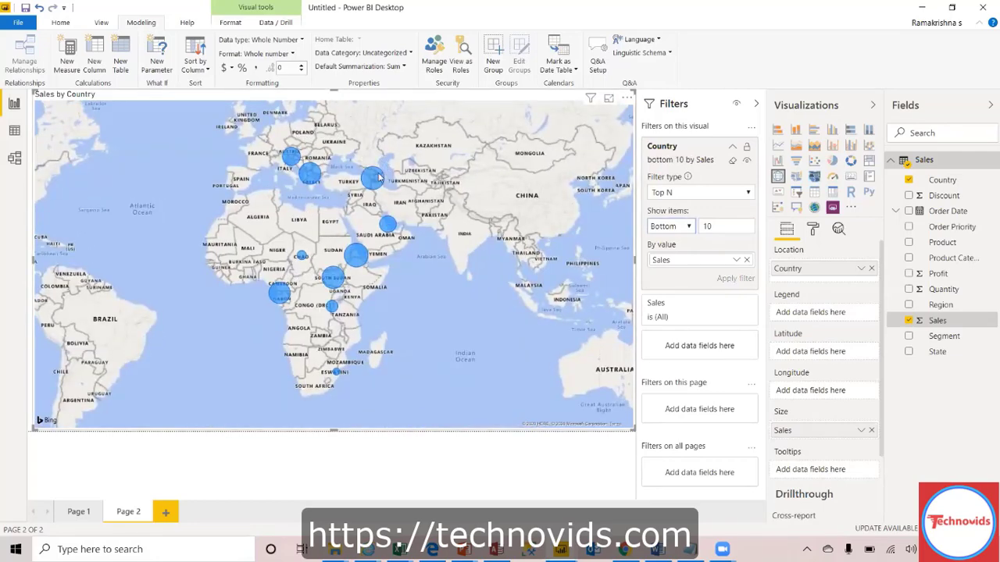
Add a Q&A visual to Page 1 and ask "what are top sales by product"
mouse_move(379, 178)
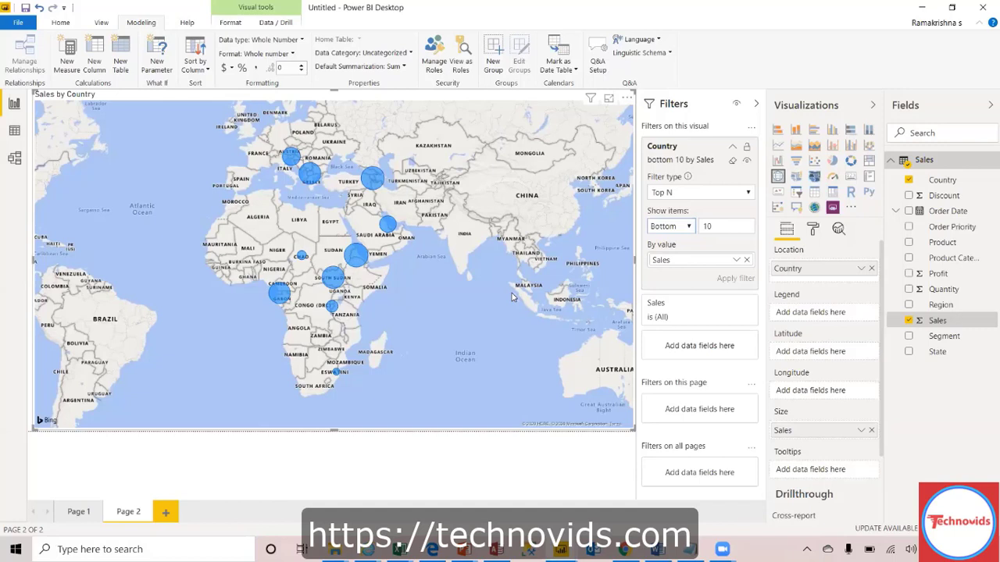
click(76, 513)
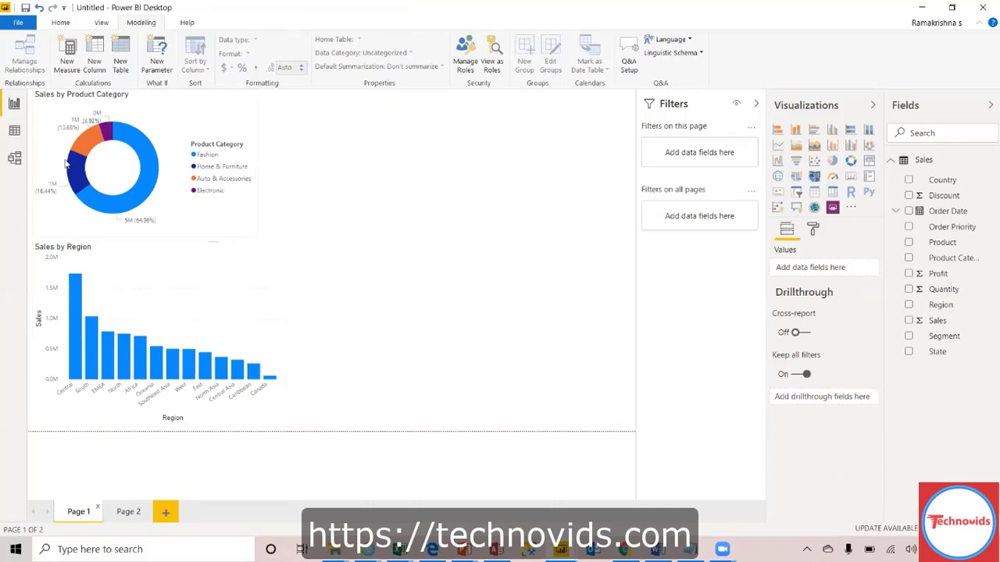
click(61, 23)
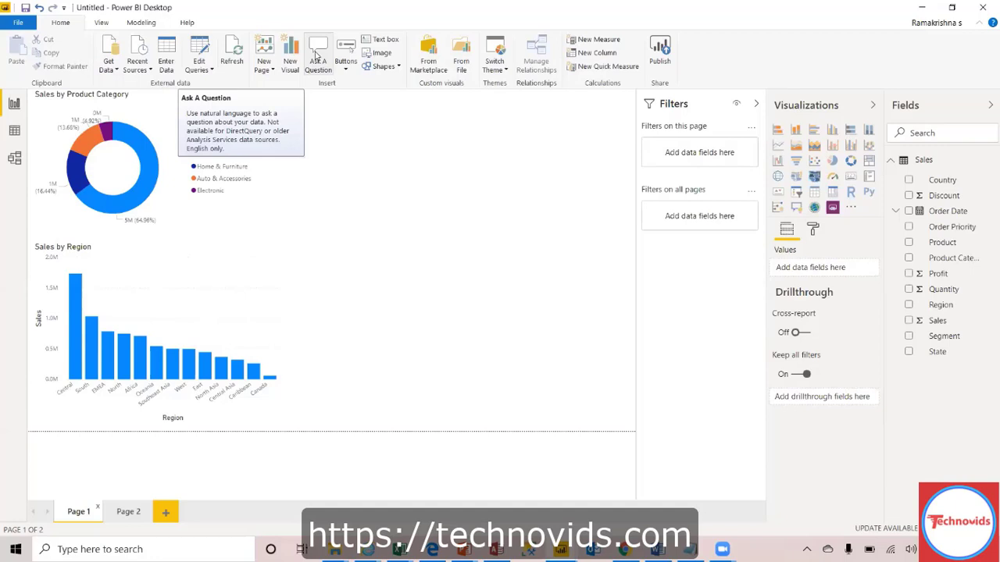
click(317, 55)
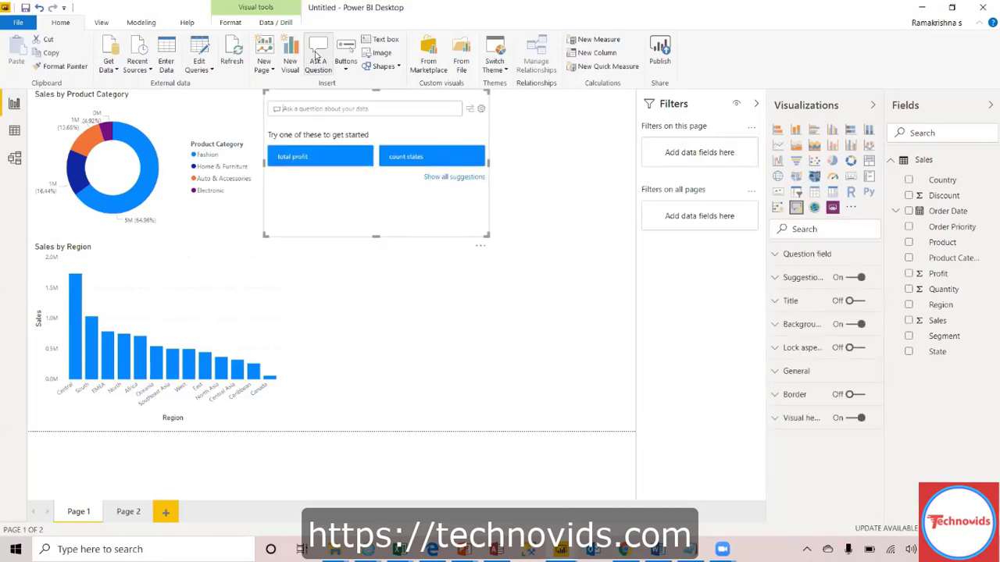
text(wh)
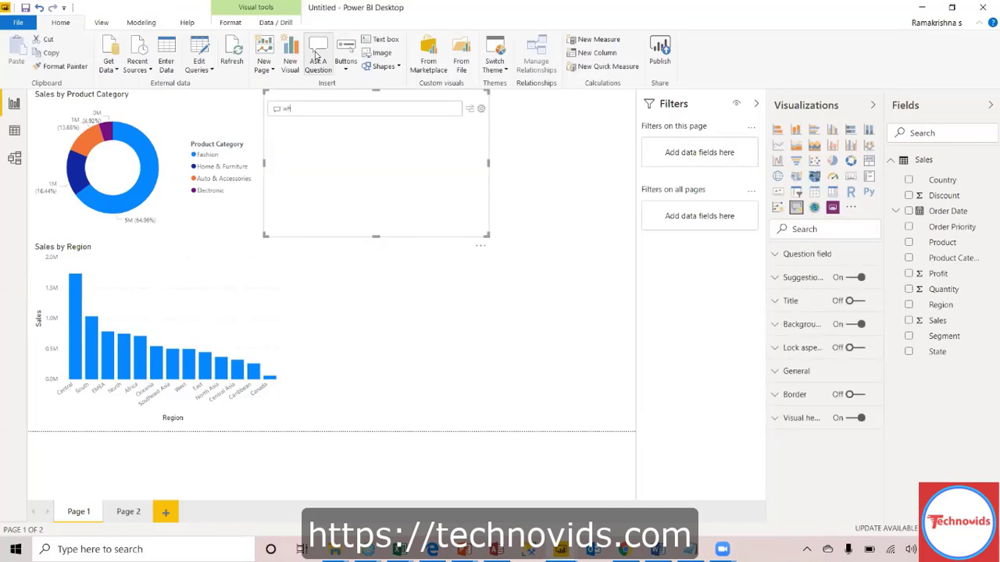
text(at are top)
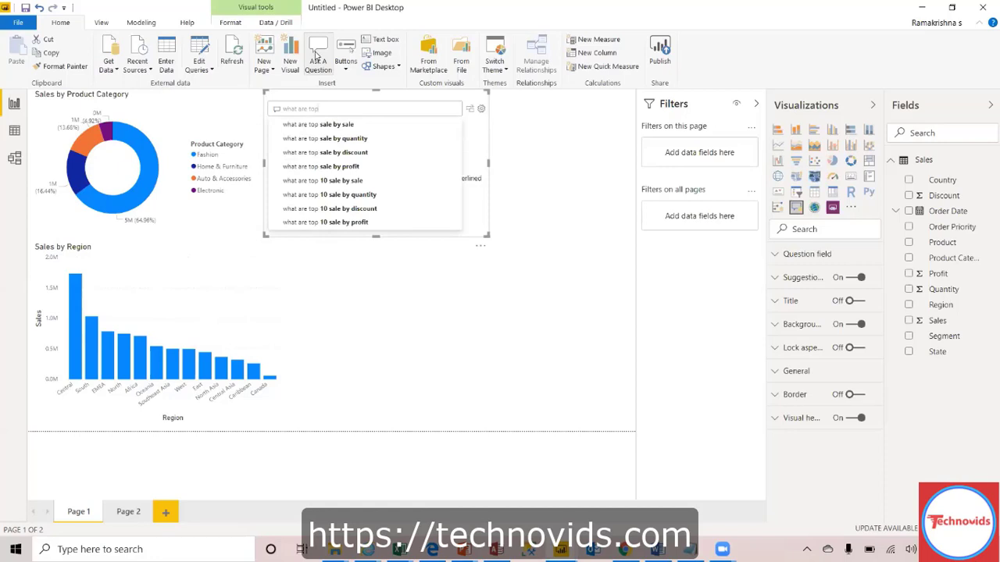
key(Down)
text(sales)
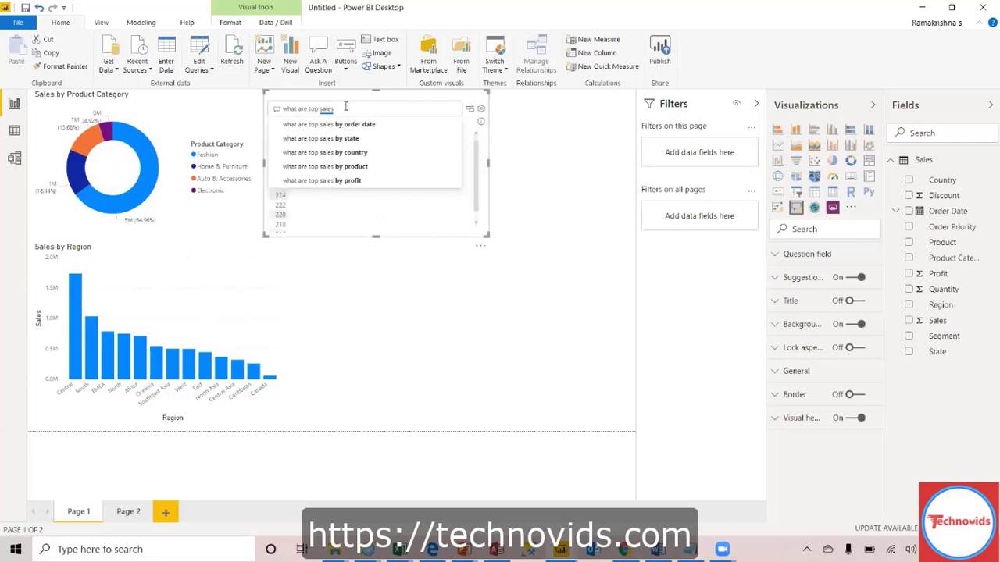
click(342, 168)
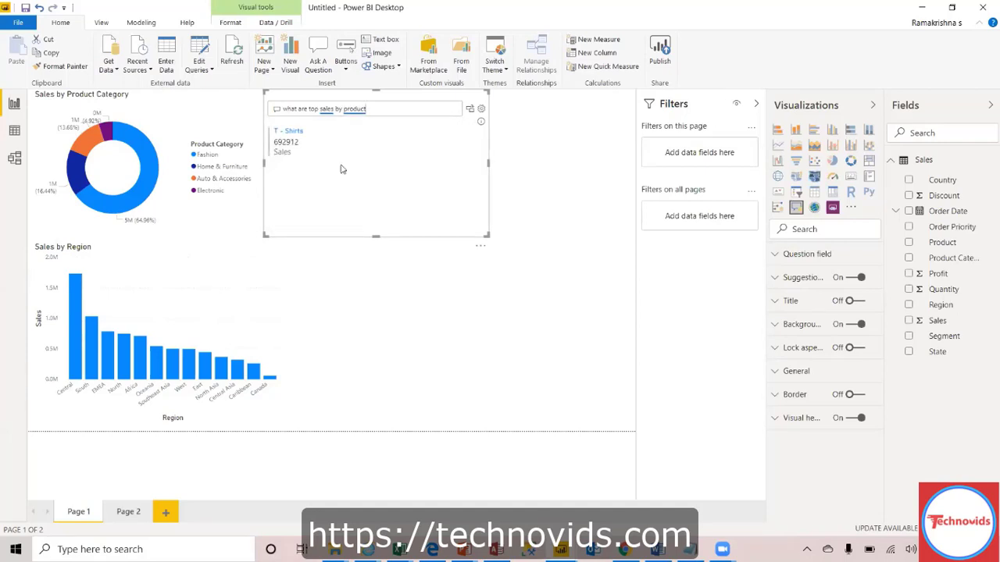
Change the Q&A question to "what are top 10 sales by product" and enlarge the visual until all ten product bars fit
click(316, 108)
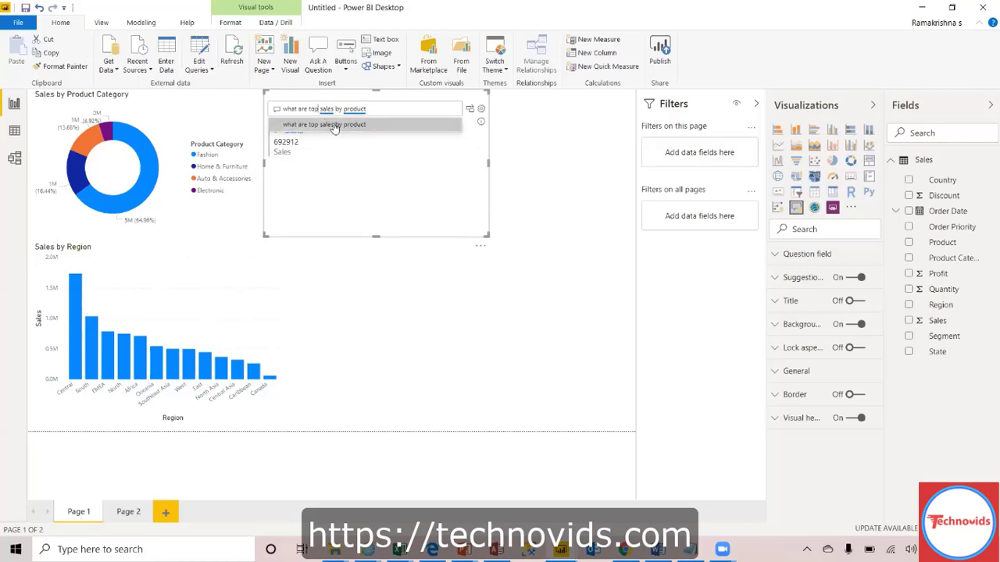
text(10)
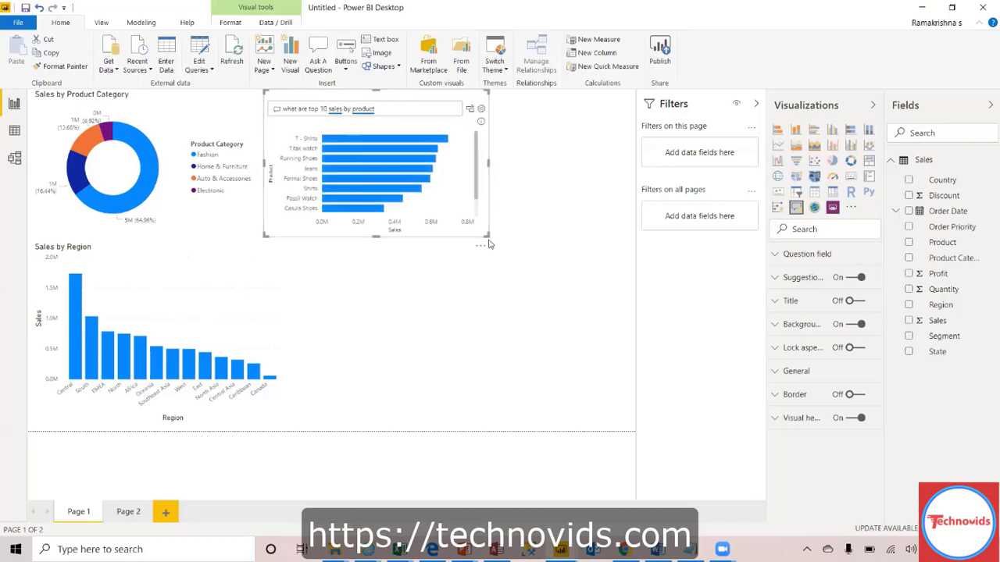
drag(487, 235, 597, 364)
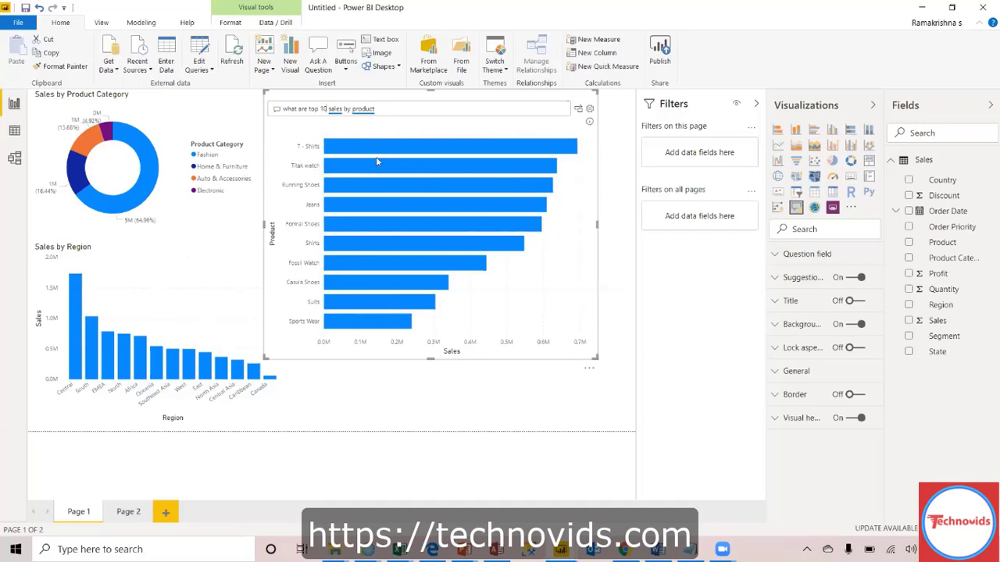
click(431, 421)
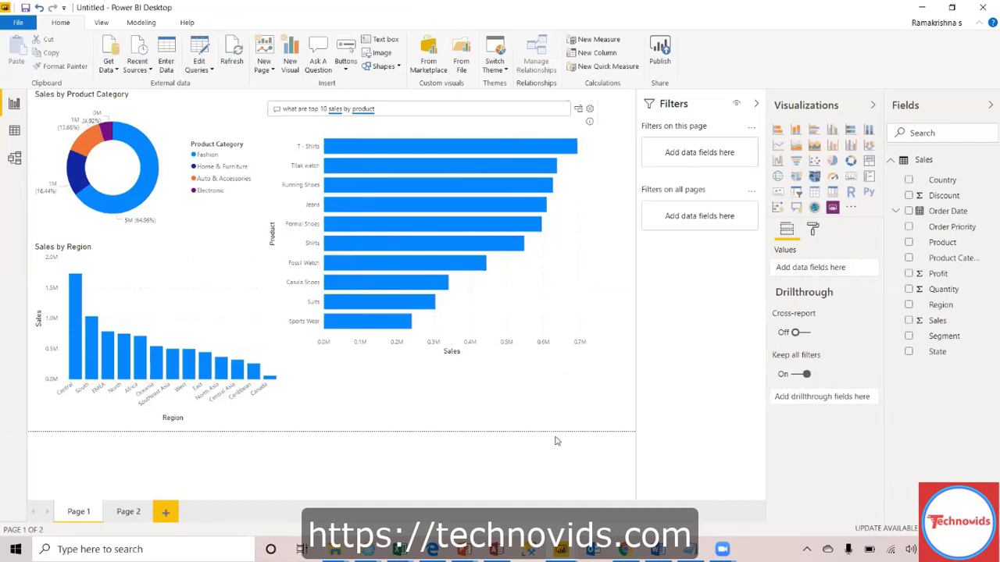
Start publishing the report and save its changes as a Power BI file named "Power Bi Demo Sales" in the PowerBI folder
click(659, 61)
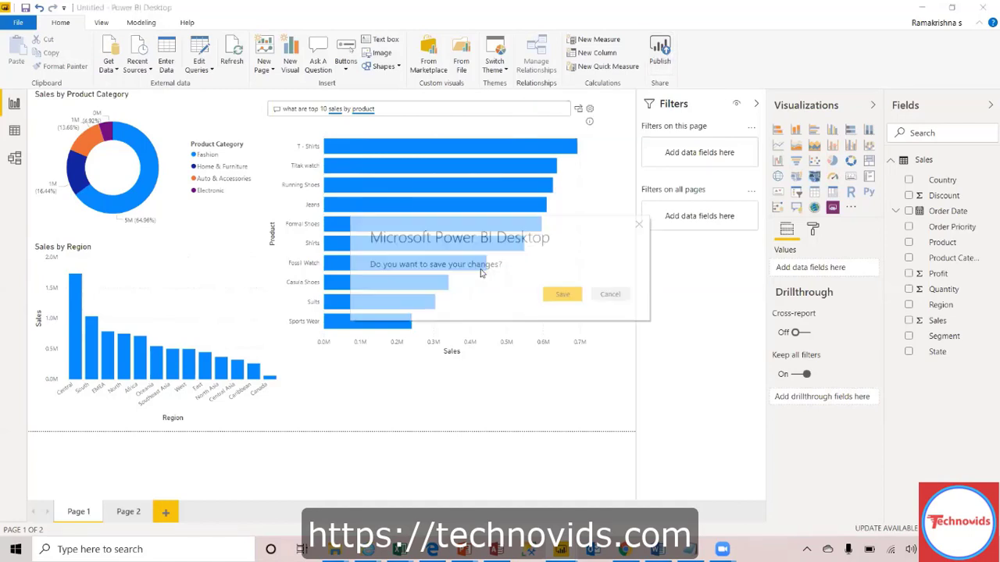
click(575, 300)
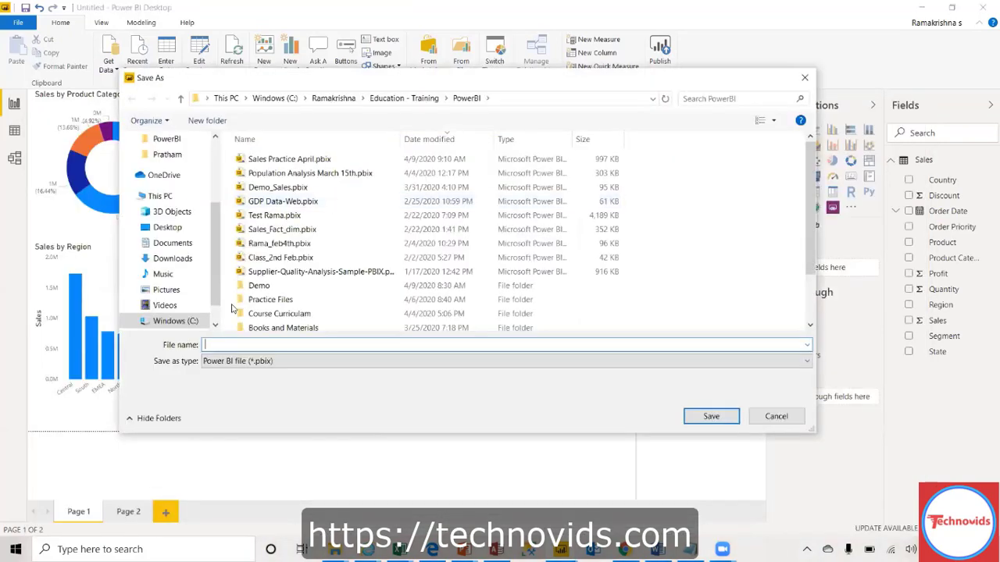
text(Pw)
key(BackSpace)
text(ower Bi )
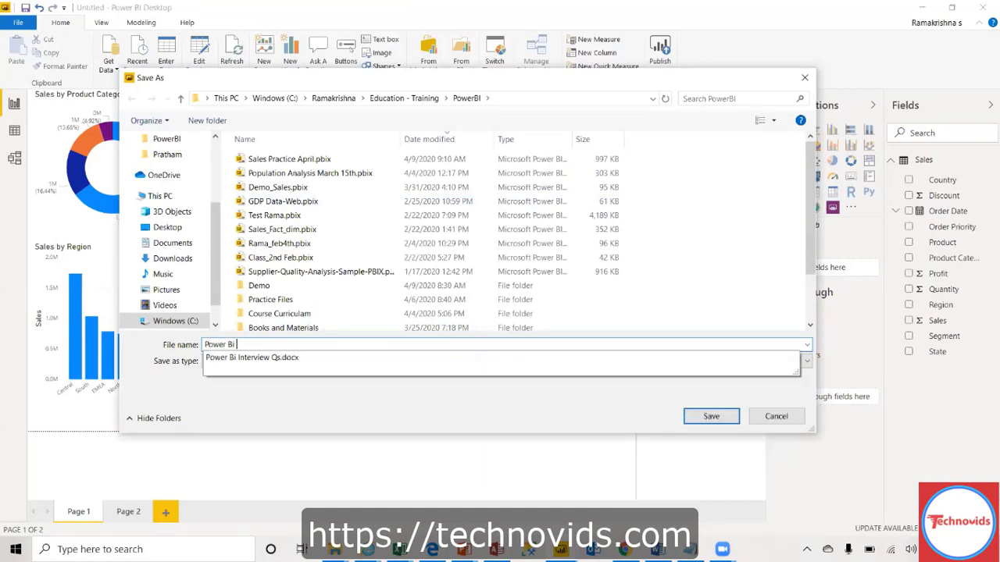
text(Demo Sales)
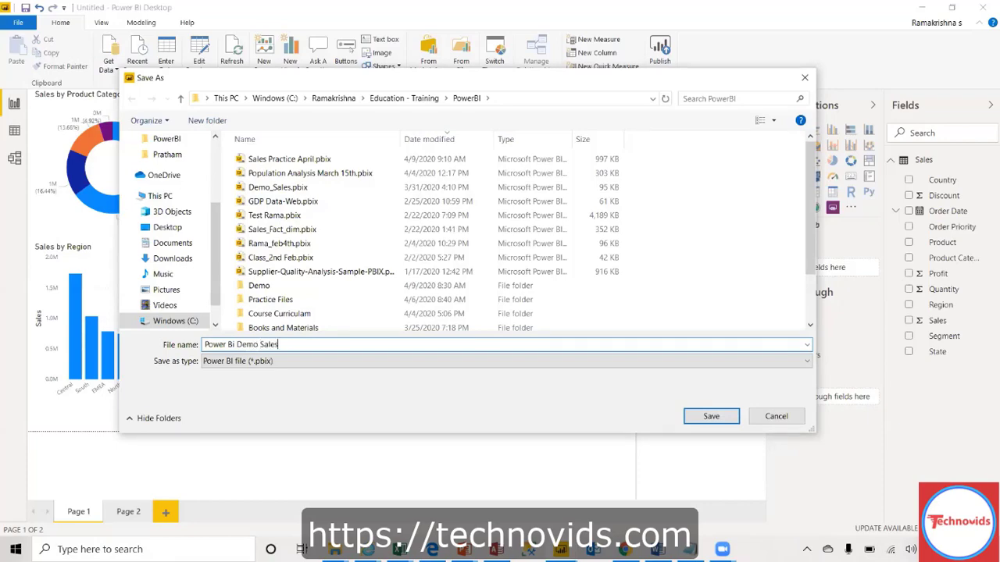
key(Return)
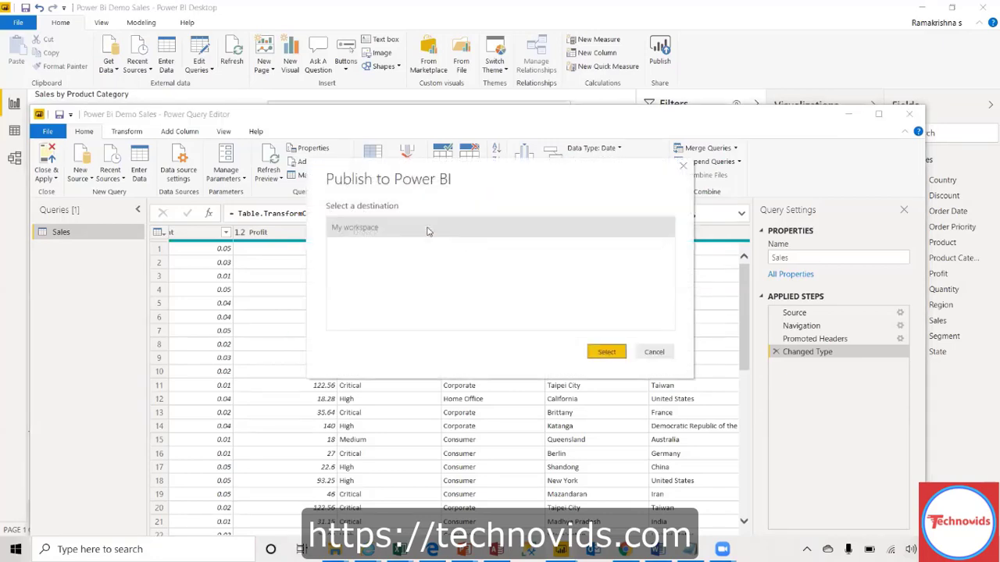
Publish the report to My workspace, open it in the Power BI service and close the YouTube tab in the browser
click(607, 351)
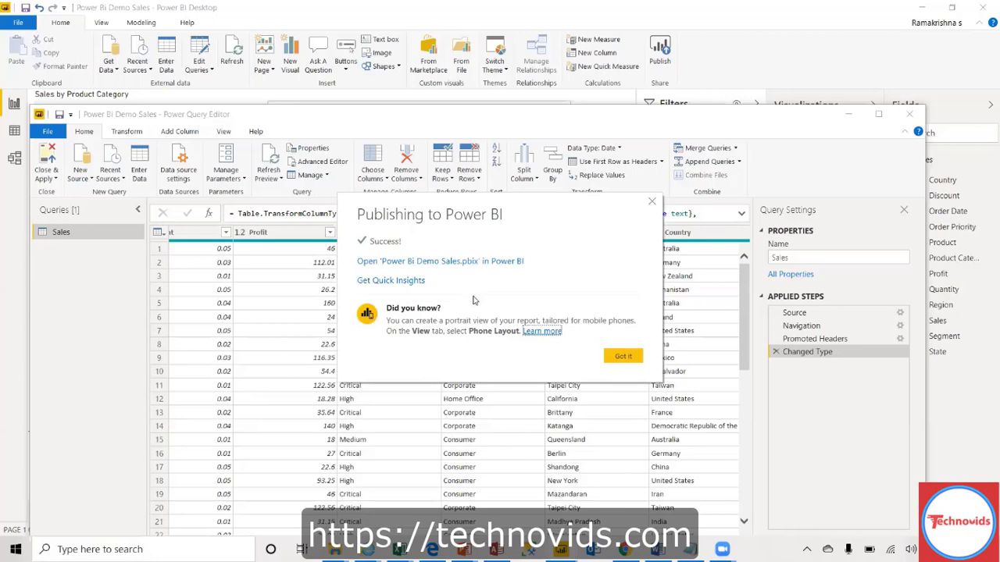
click(401, 262)
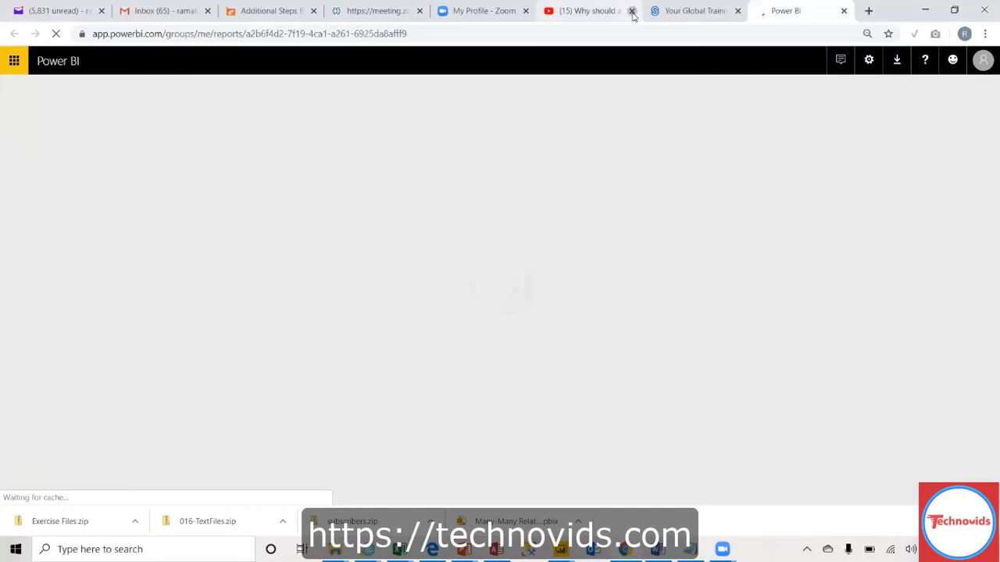
click(632, 11)
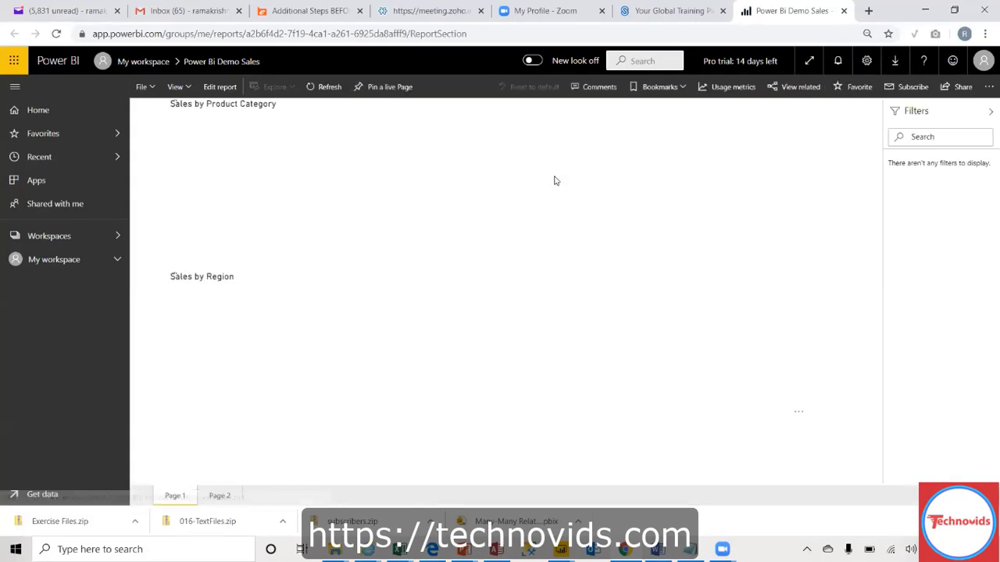
Review the published report's Page 1 visuals, the country map on Page 2 and the report's web address
mouse_move(554, 178)
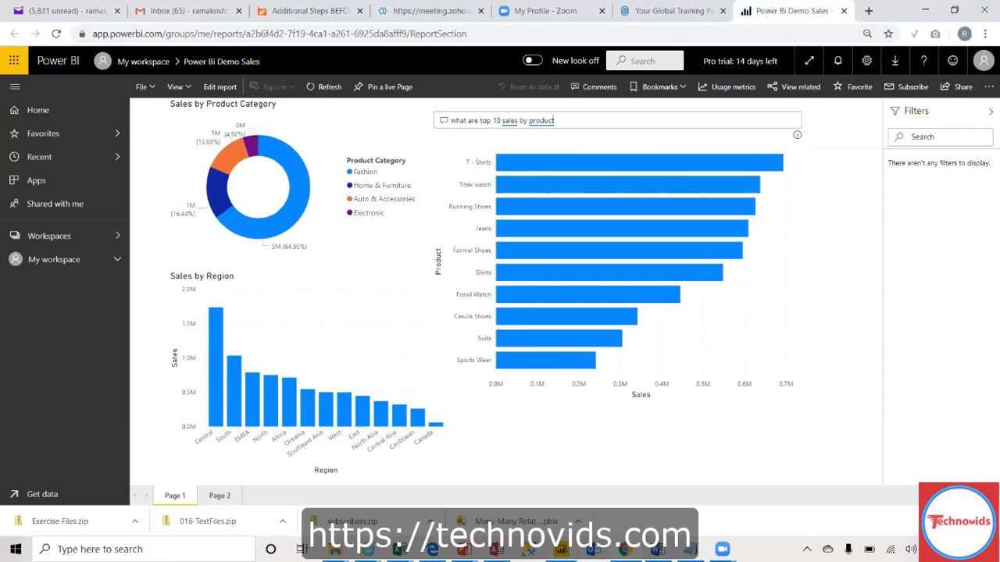
mouse_move(547, 549)
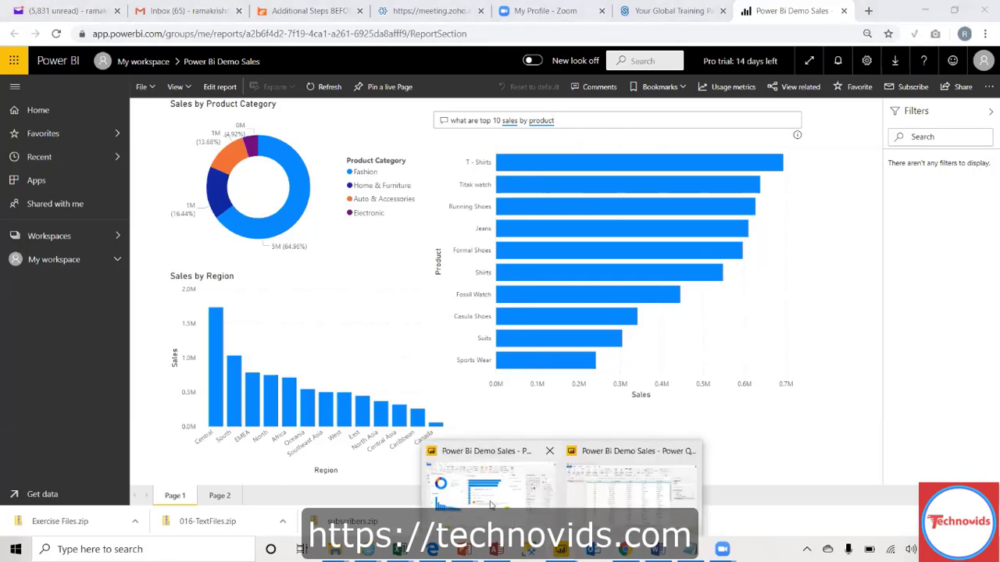
mouse_move(491, 506)
click(490, 488)
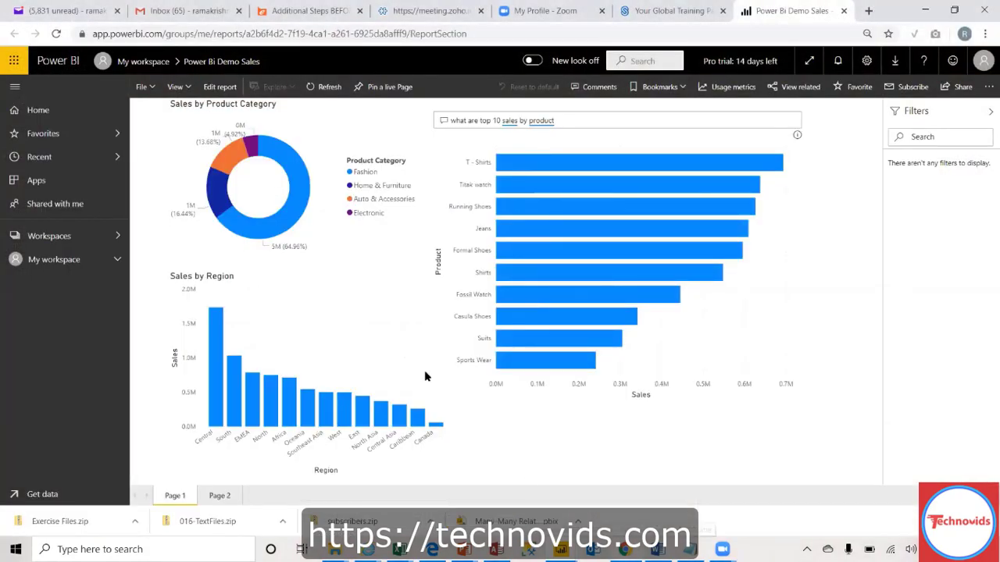
click(220, 496)
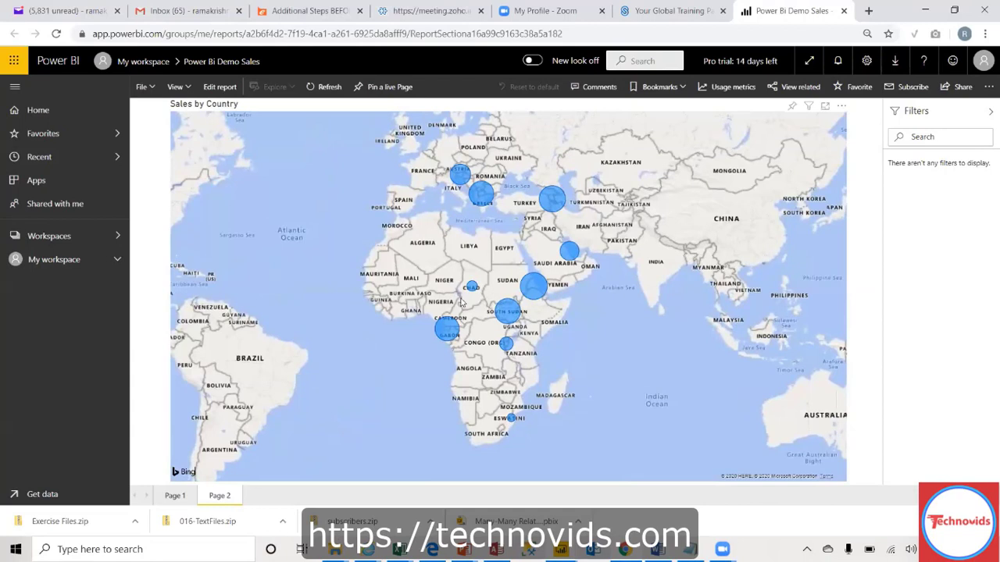
click(176, 497)
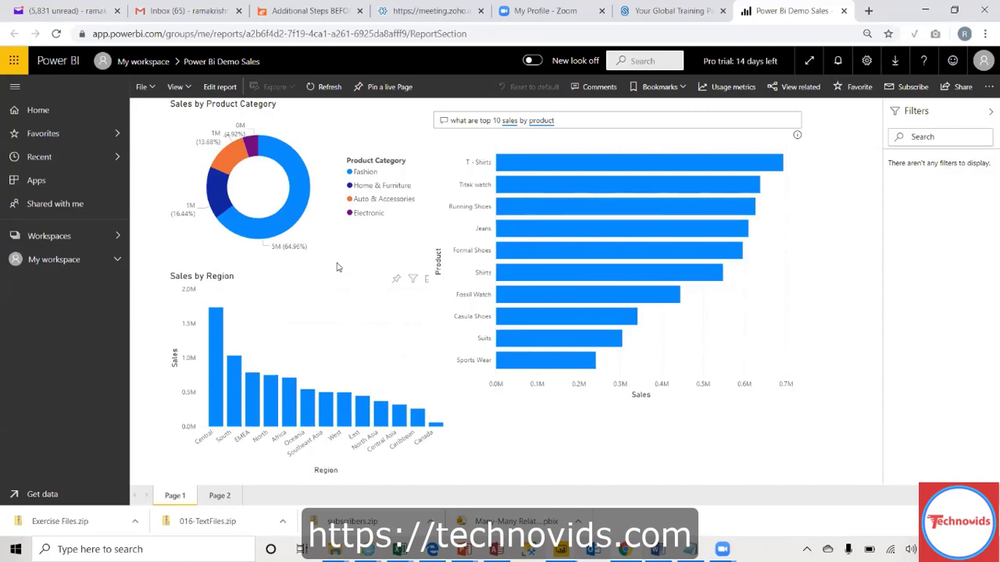
click(465, 35)
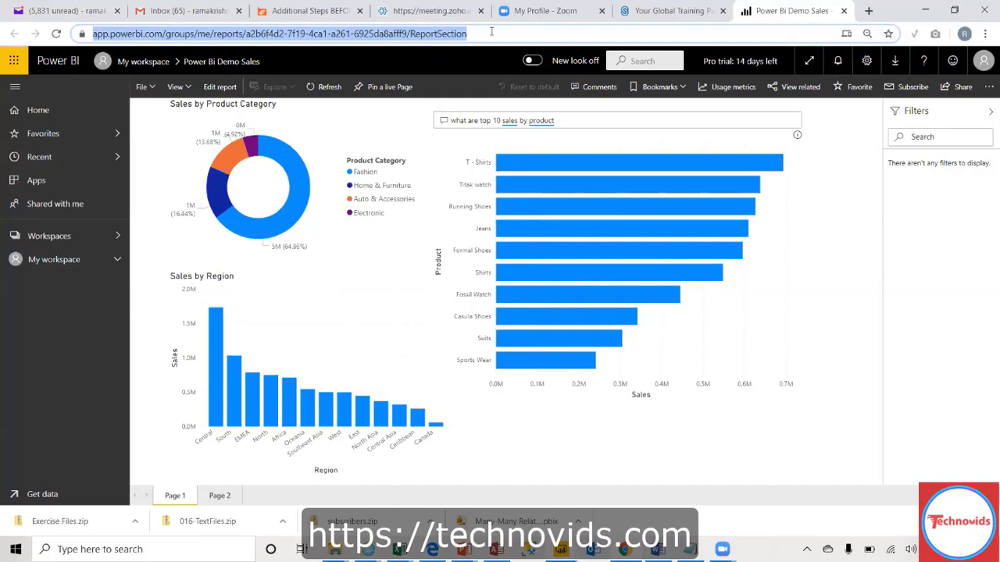
click(491, 32)
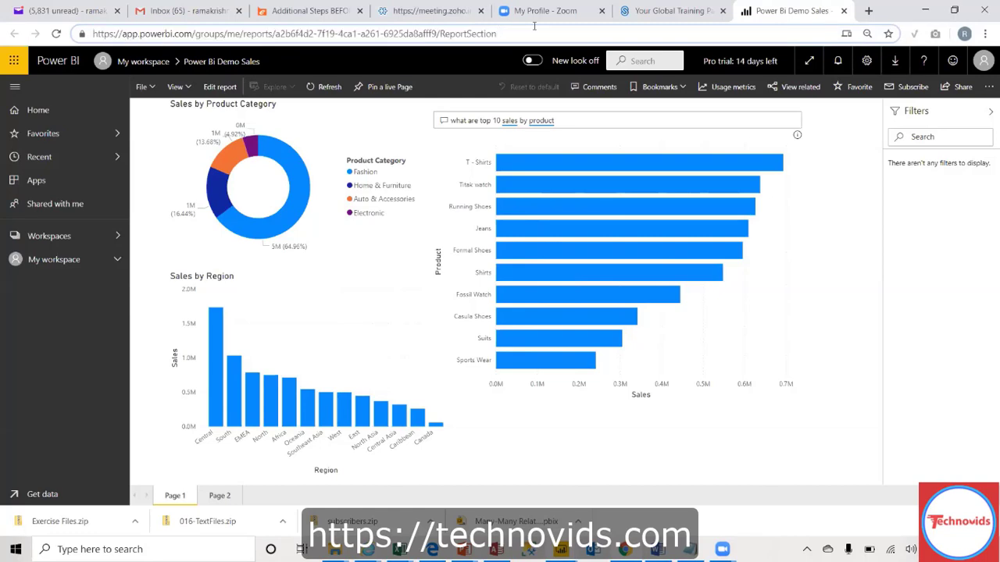
Open the sharing options of the published report, copy the report link and close them without granting anyone access
click(960, 89)
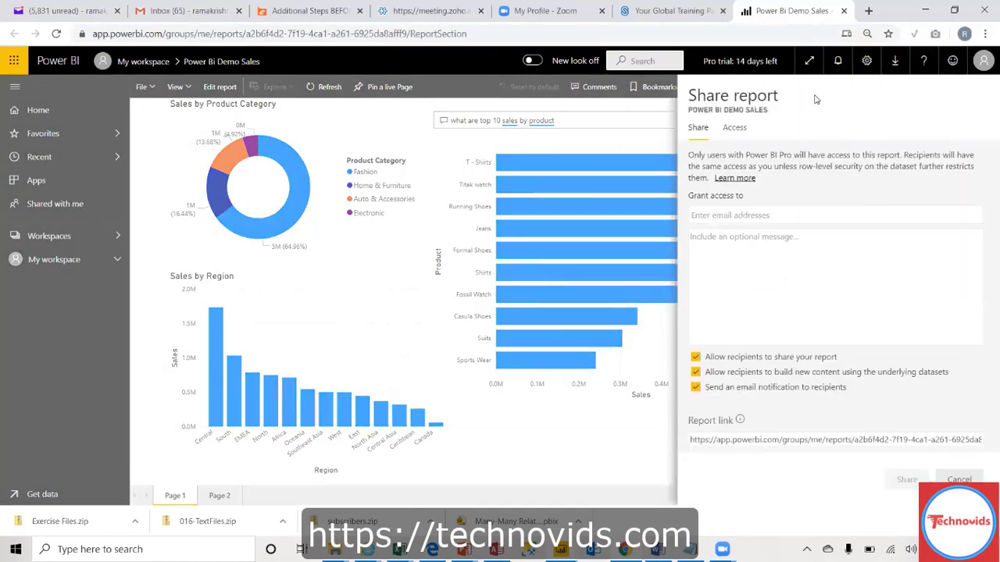
triple_click(685, 92)
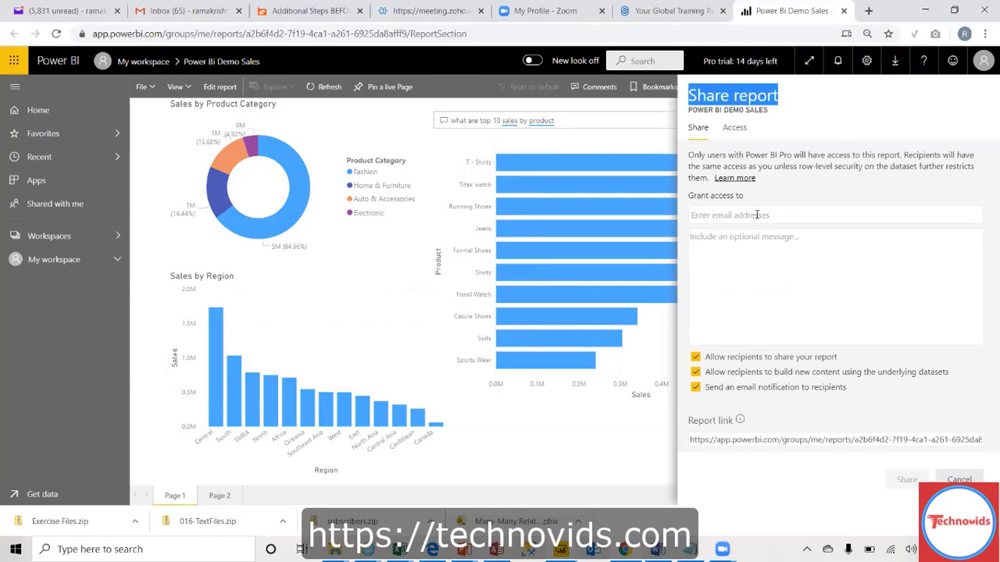
click(756, 215)
click(810, 205)
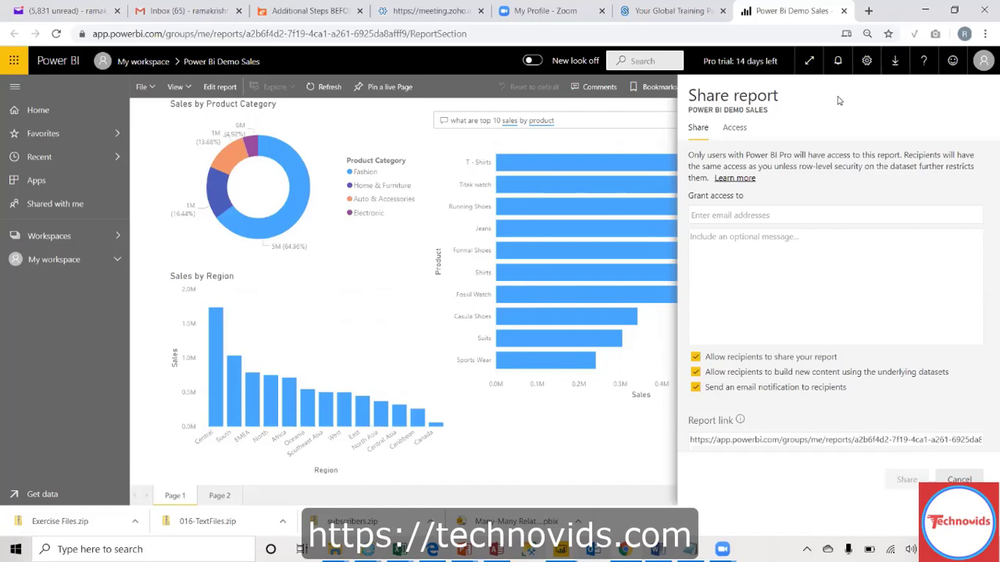
click(773, 442)
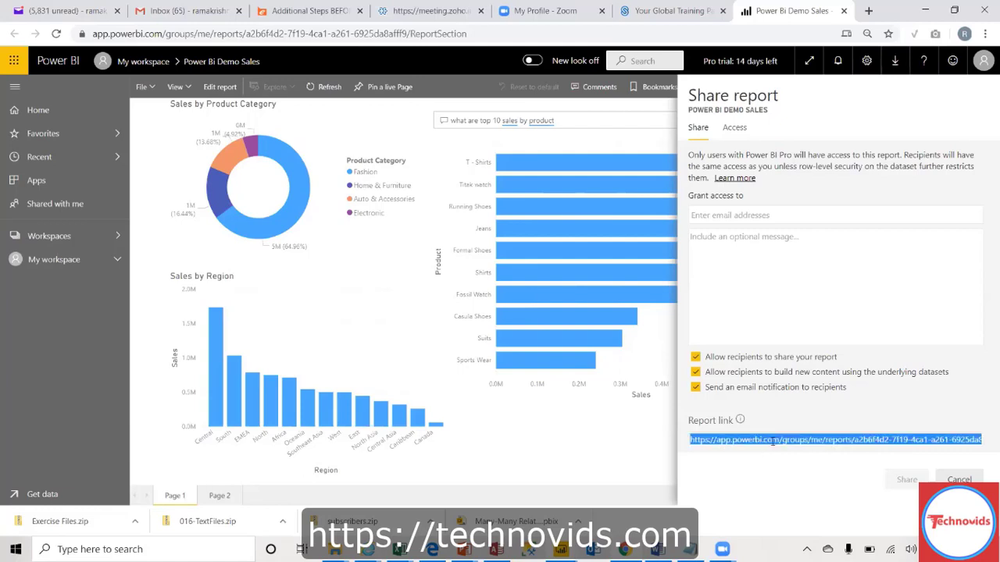
key(Tab)
click(959, 479)
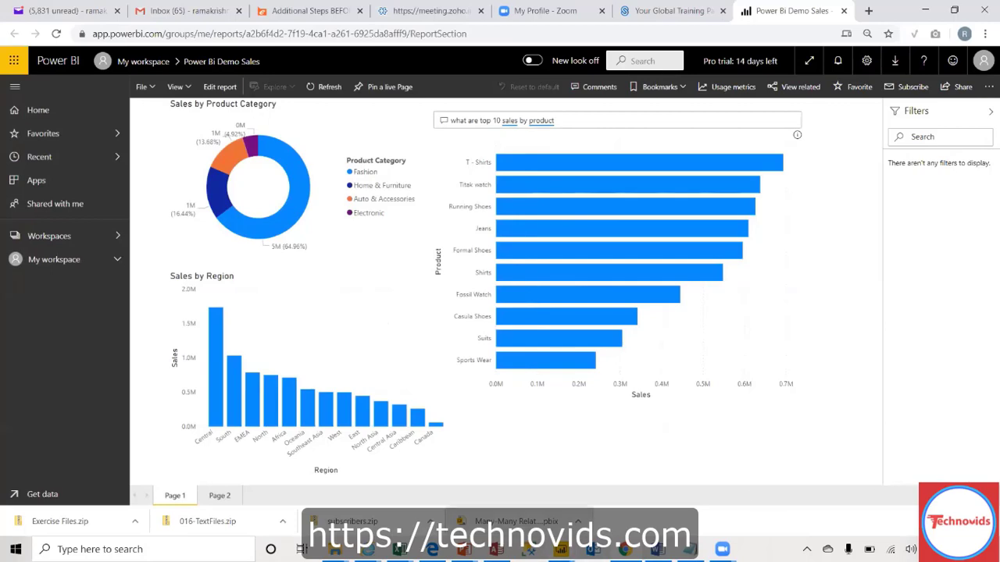
Switch to Microsoft Edge and open the copied report link in a new browser tab
mouse_move(432, 549)
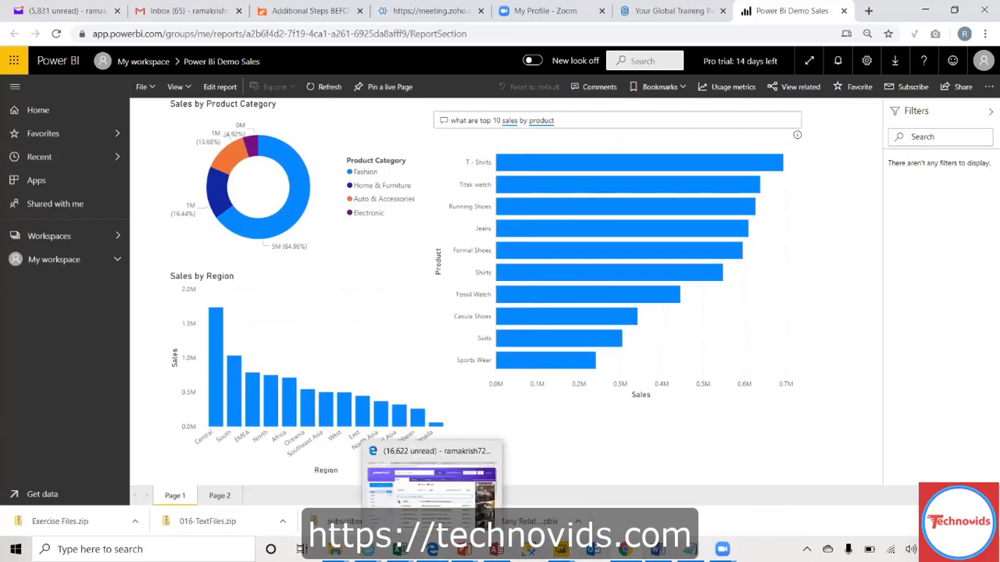
click(432, 486)
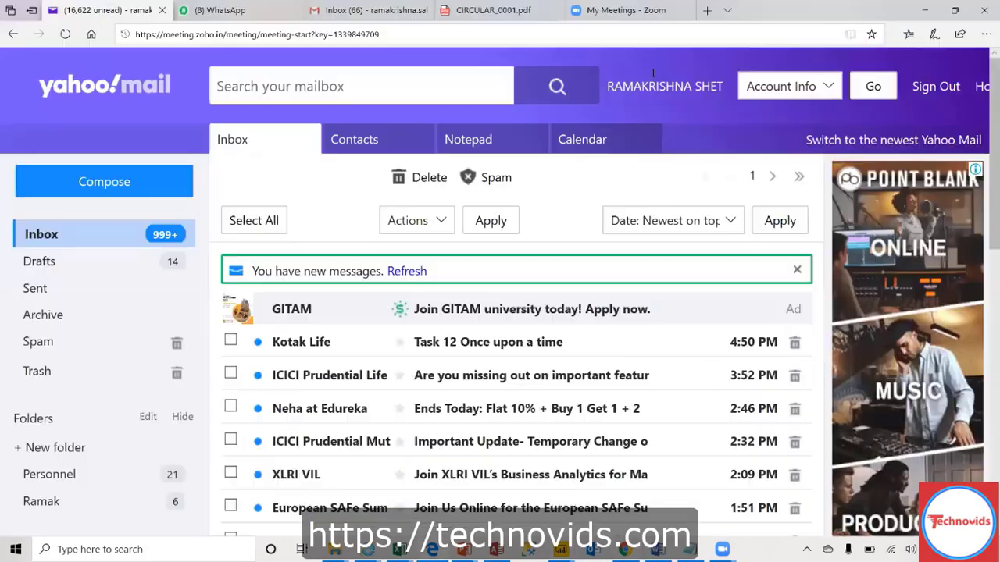
click(707, 11)
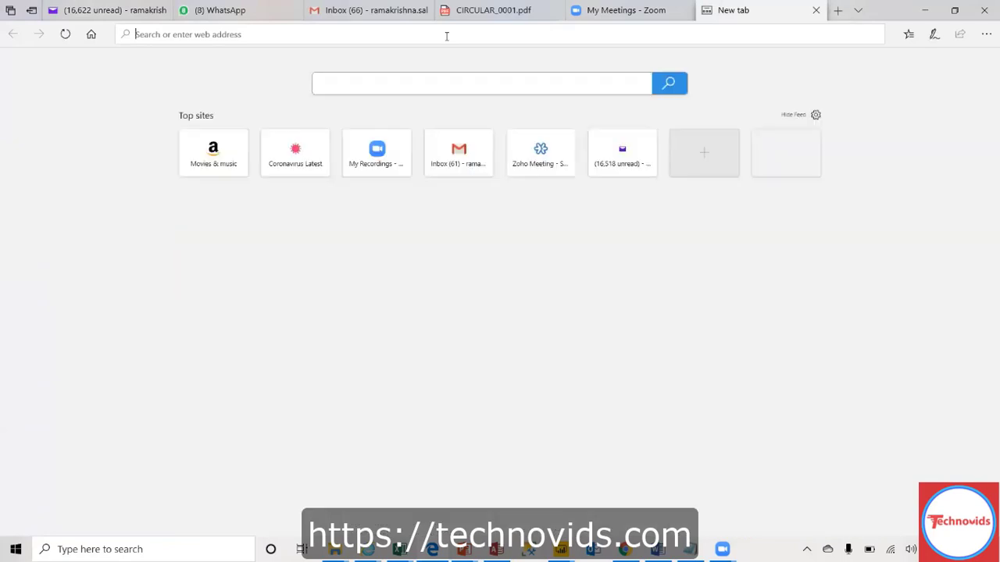
key(ctrl+v)
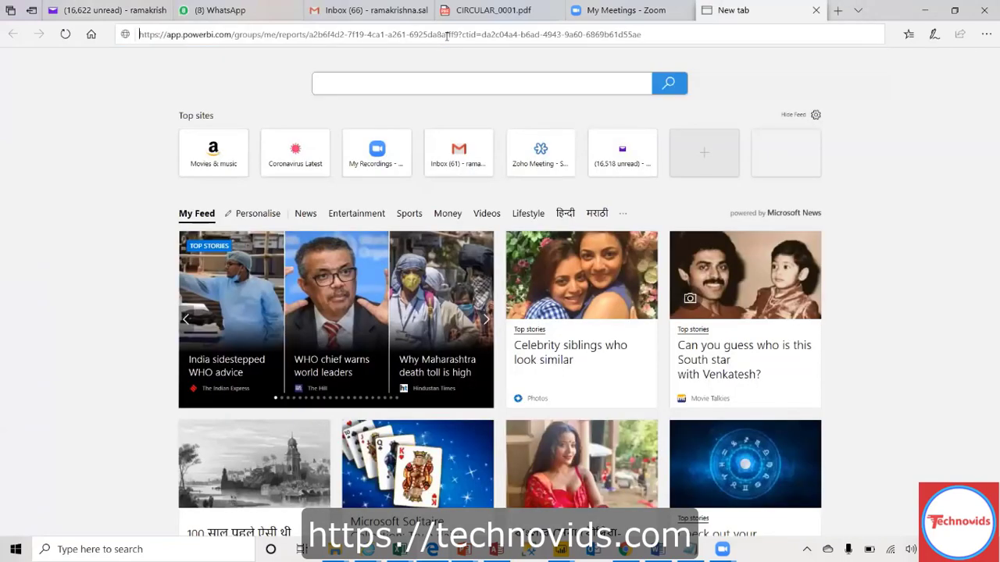
key(Return)
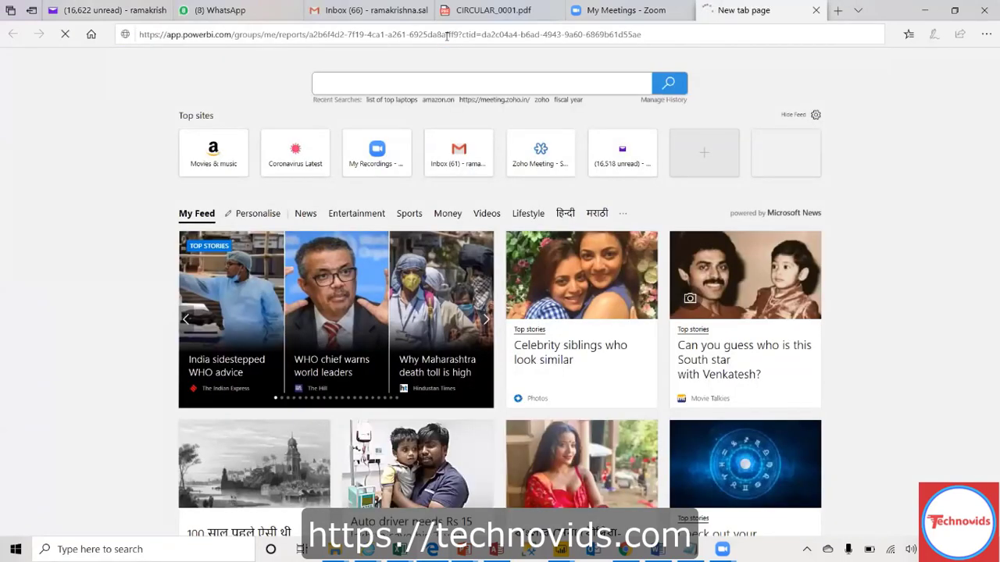